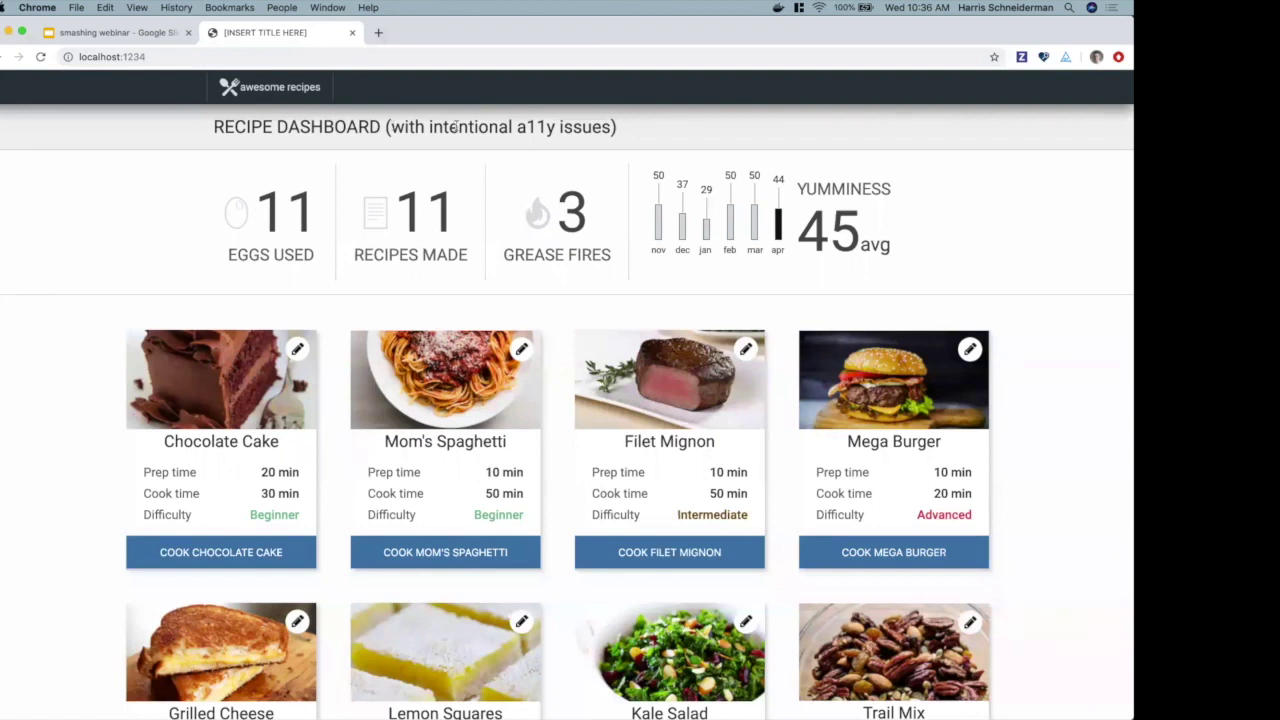
# Step: Open DevTools beside the recipe dashboard on the axe v4.1.0 panel
pyautogui.moveTo(390, 127); pyautogui.dragTo(614, 127)
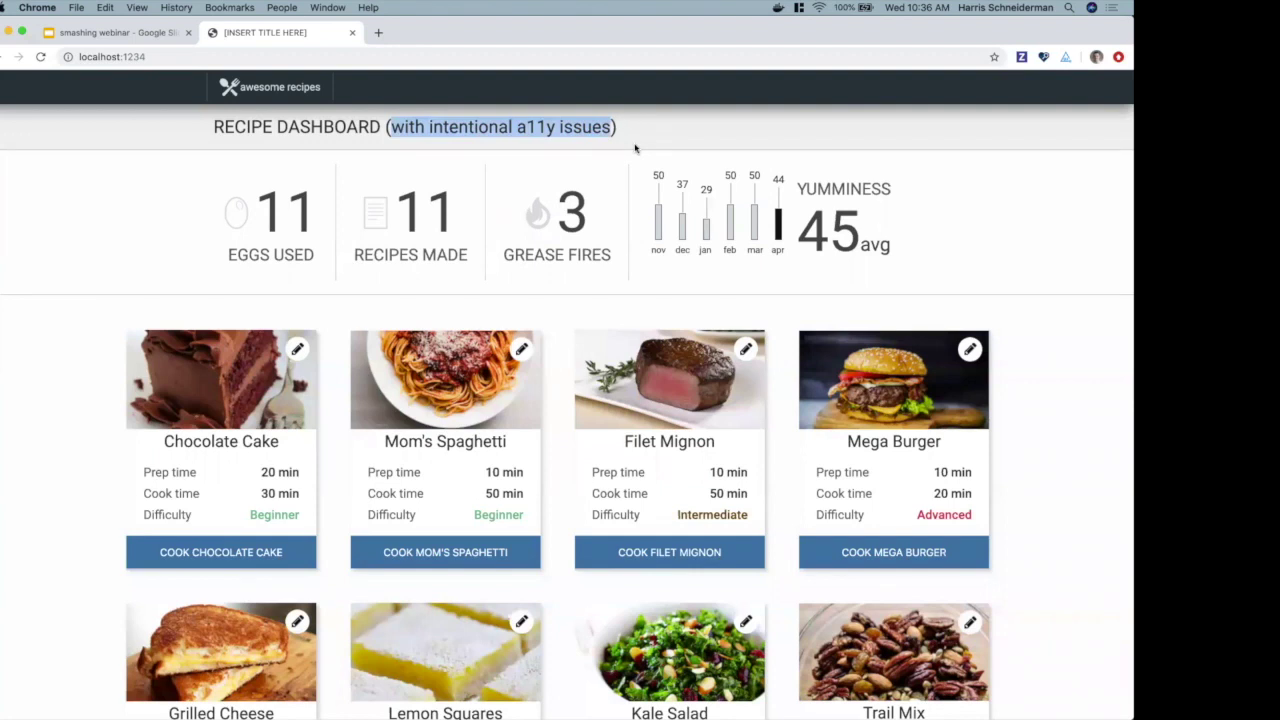
pyautogui.click(135, 190)
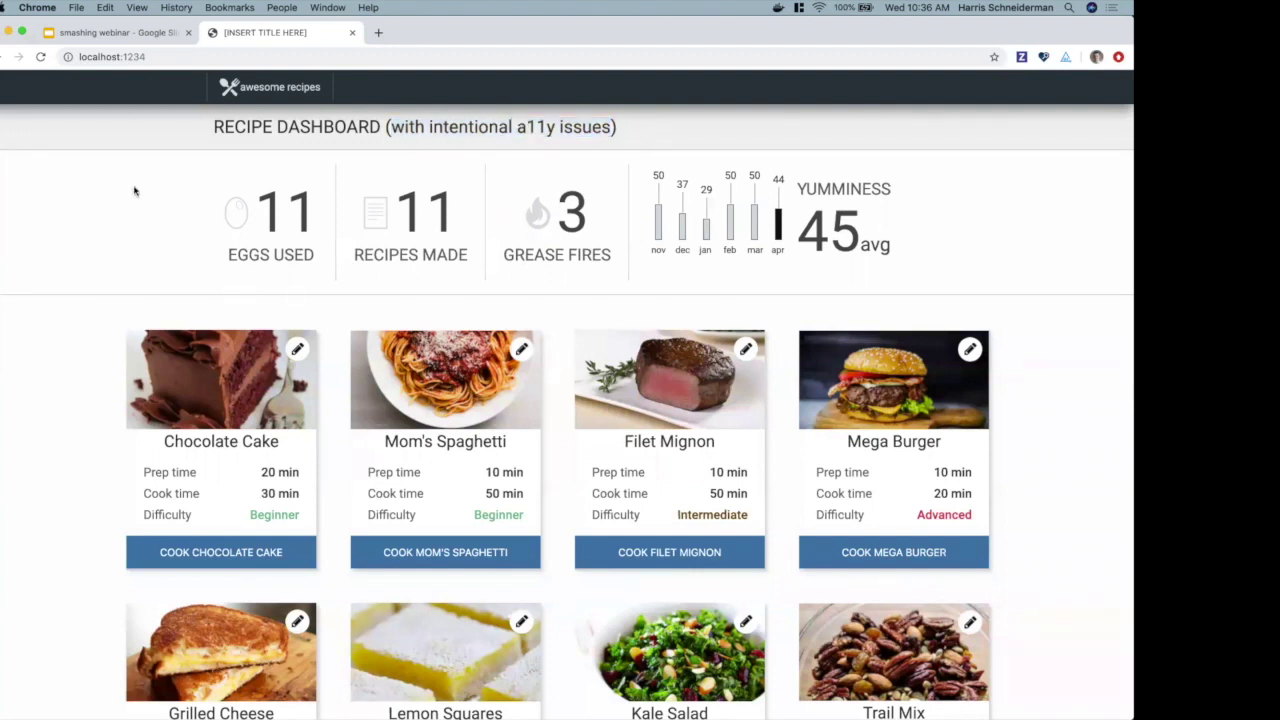
pyautogui.press('super+alt+i')
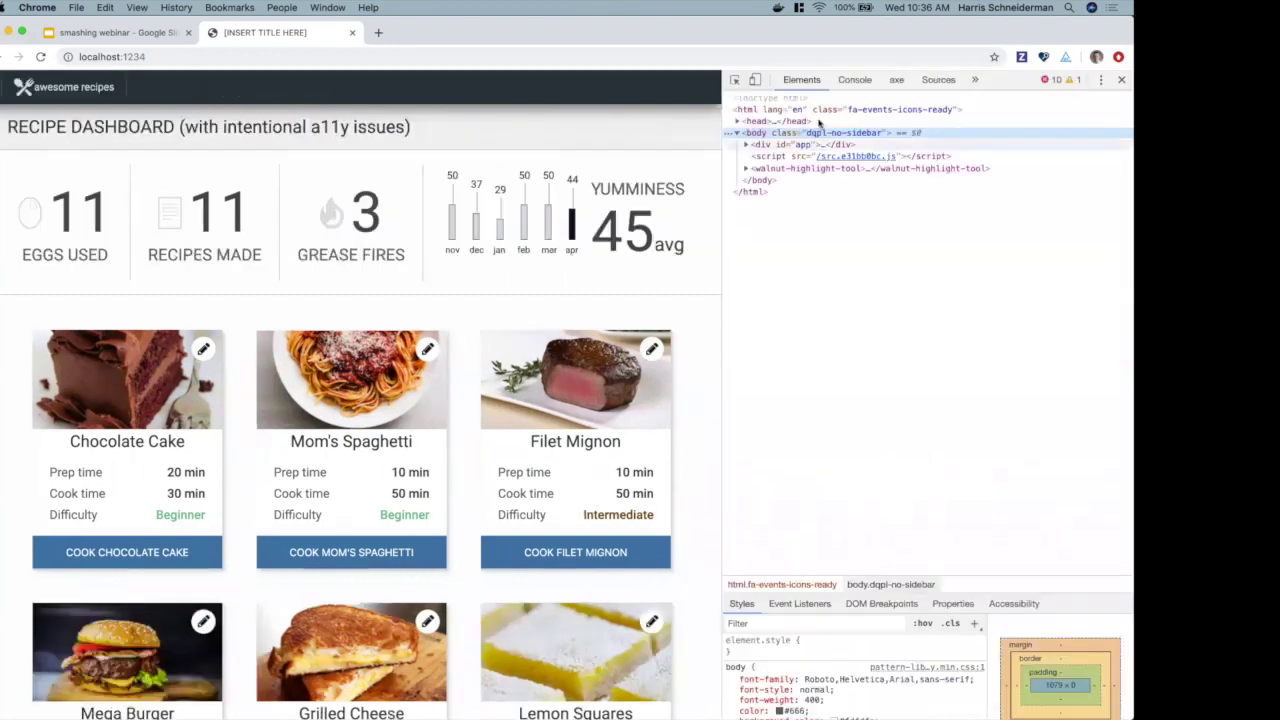
pyautogui.click(896, 80)
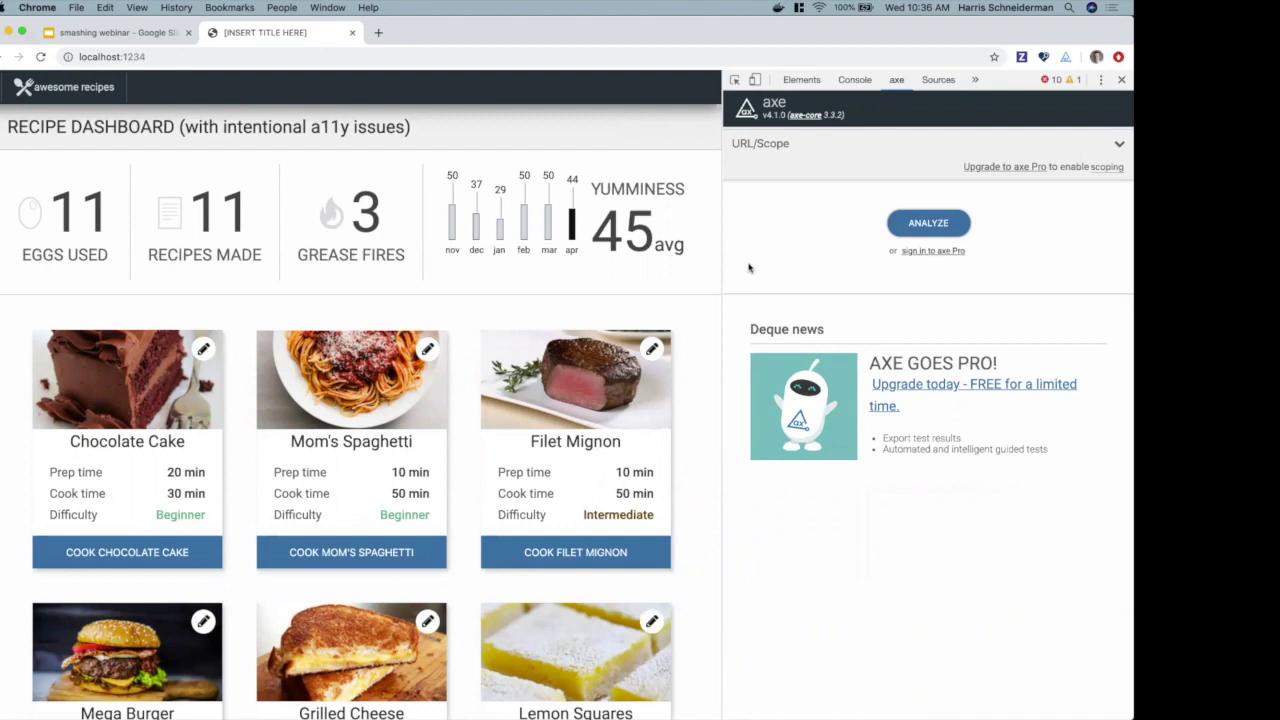
# Step: Scan the dashboard (12 violations) and highlight the Beginner contrast issue: 2.17 versus required 4.5
pyautogui.click(956, 225)
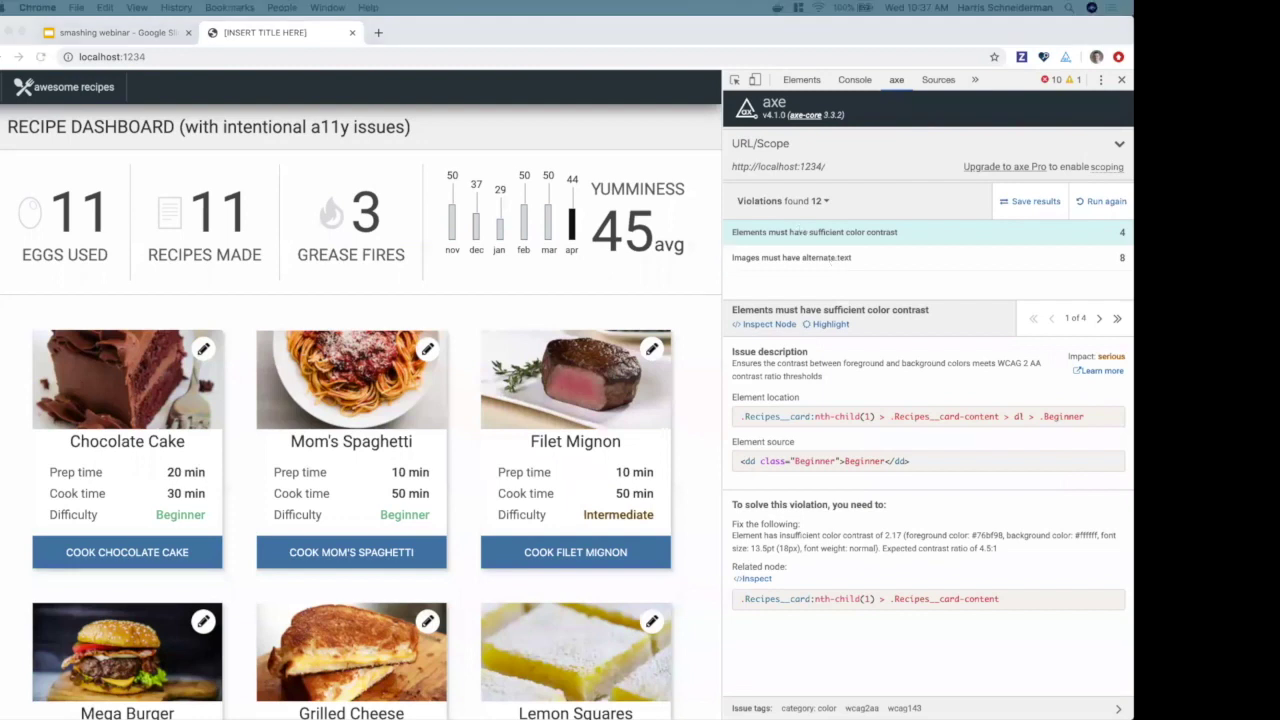
pyautogui.click(913, 237)
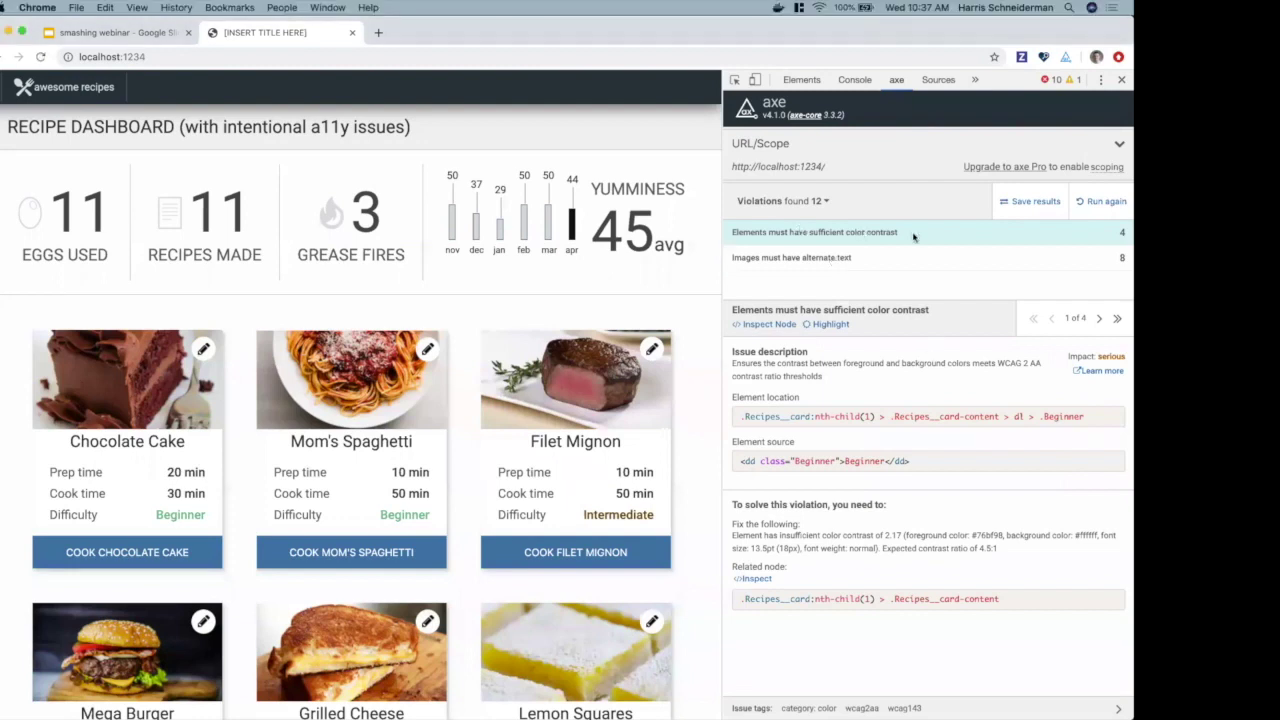
pyautogui.click(843, 326)
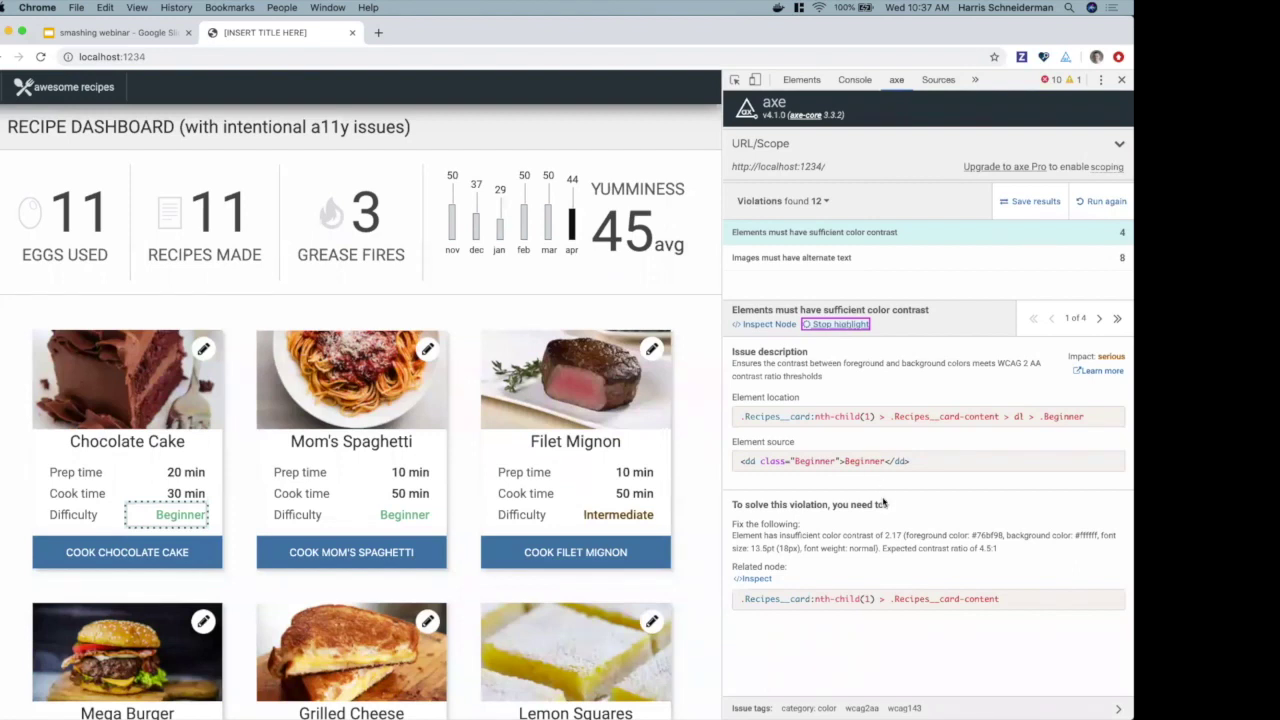
pyautogui.moveTo(884, 536); pyautogui.dragTo(903, 537)
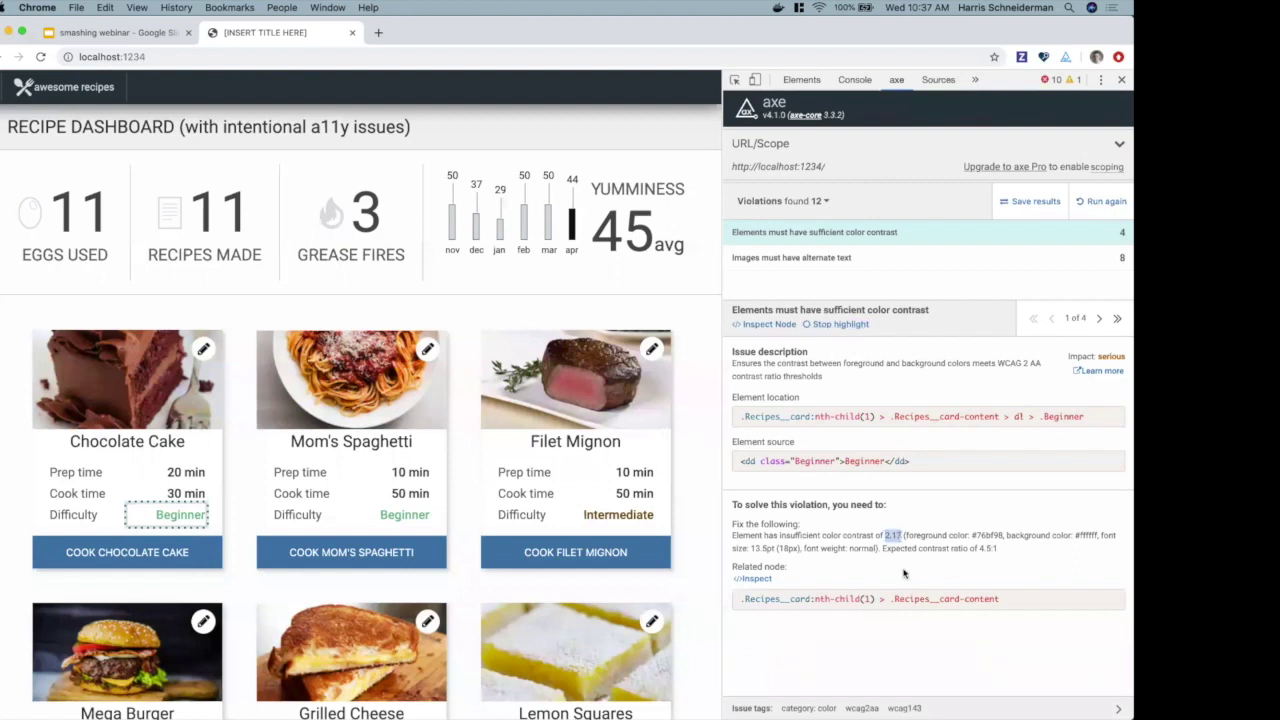
pyautogui.moveTo(991, 548); pyautogui.dragTo(981, 548)
pyautogui.click(832, 324)
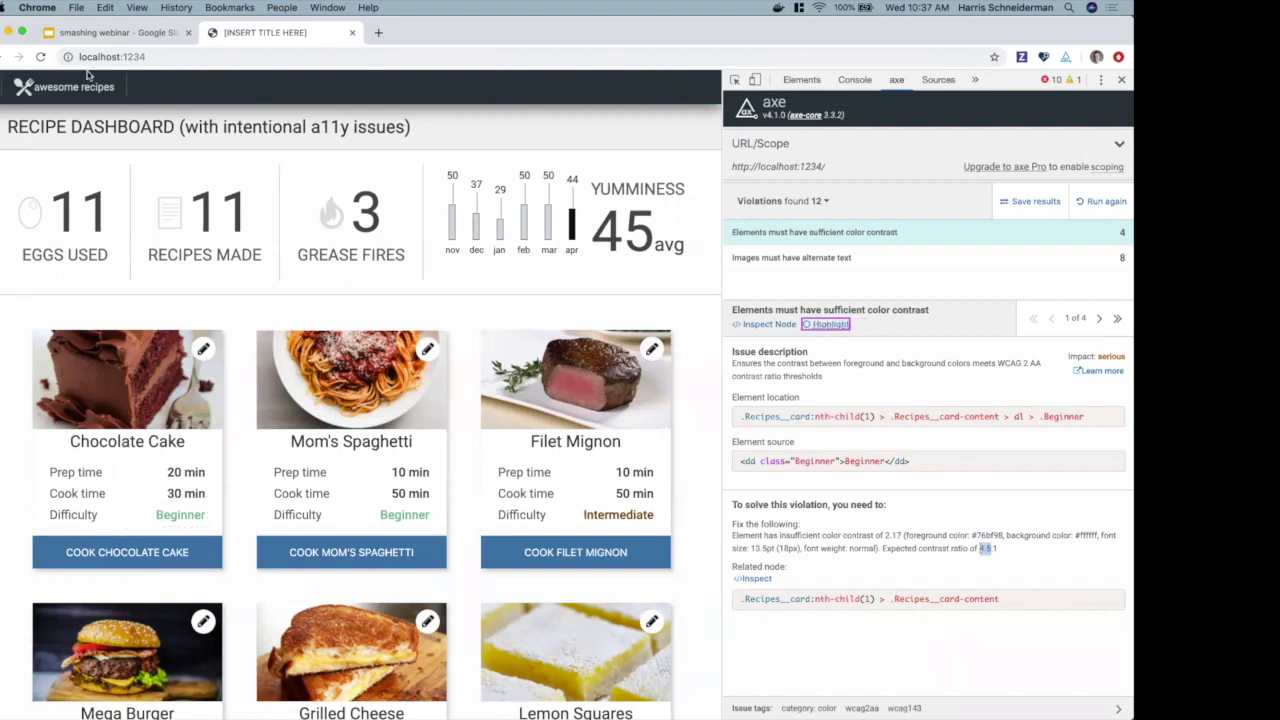
# Step: Switch to the smashing webinar slides at the "No code merges until #axeClean!" slide
pyautogui.click(108, 32)
pyautogui.scroll(-2, 15, 397)
pyautogui.scroll(10, 15, 397)
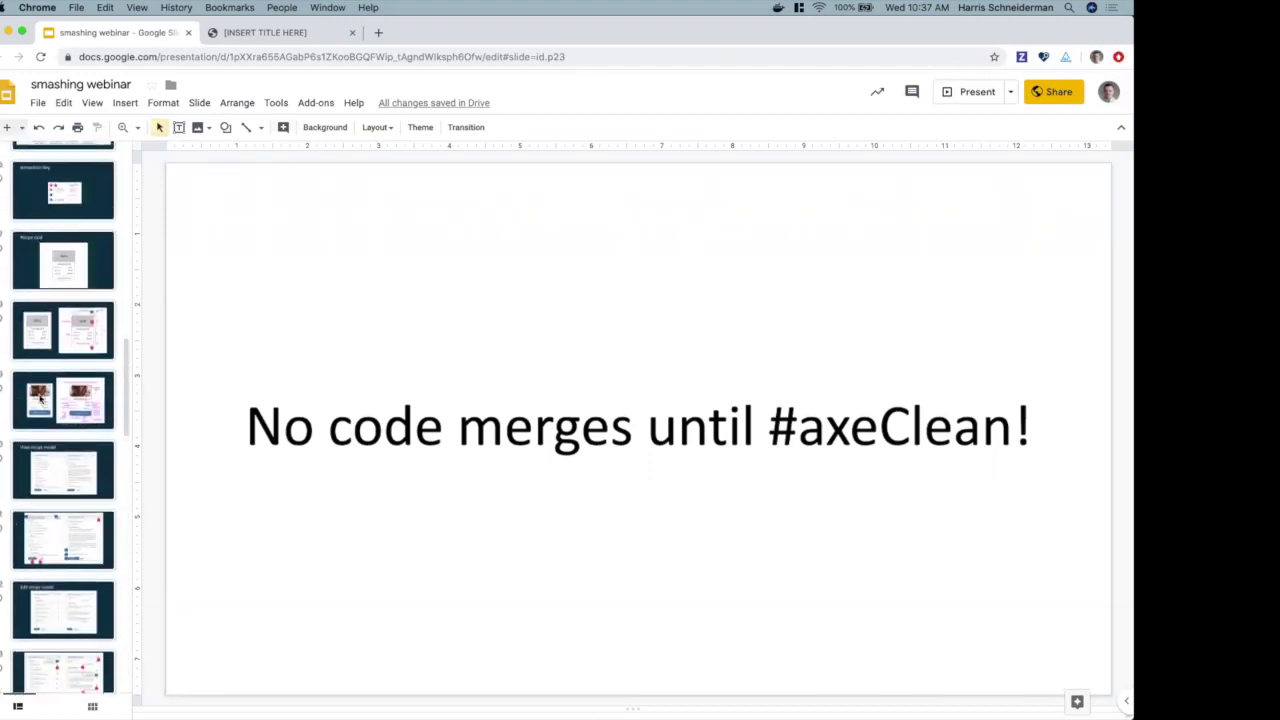
# Step: Review the annotated Chocolate Cake card slide, then bring up the dashboard's missing-alt-text violation
pyautogui.click(60, 399)
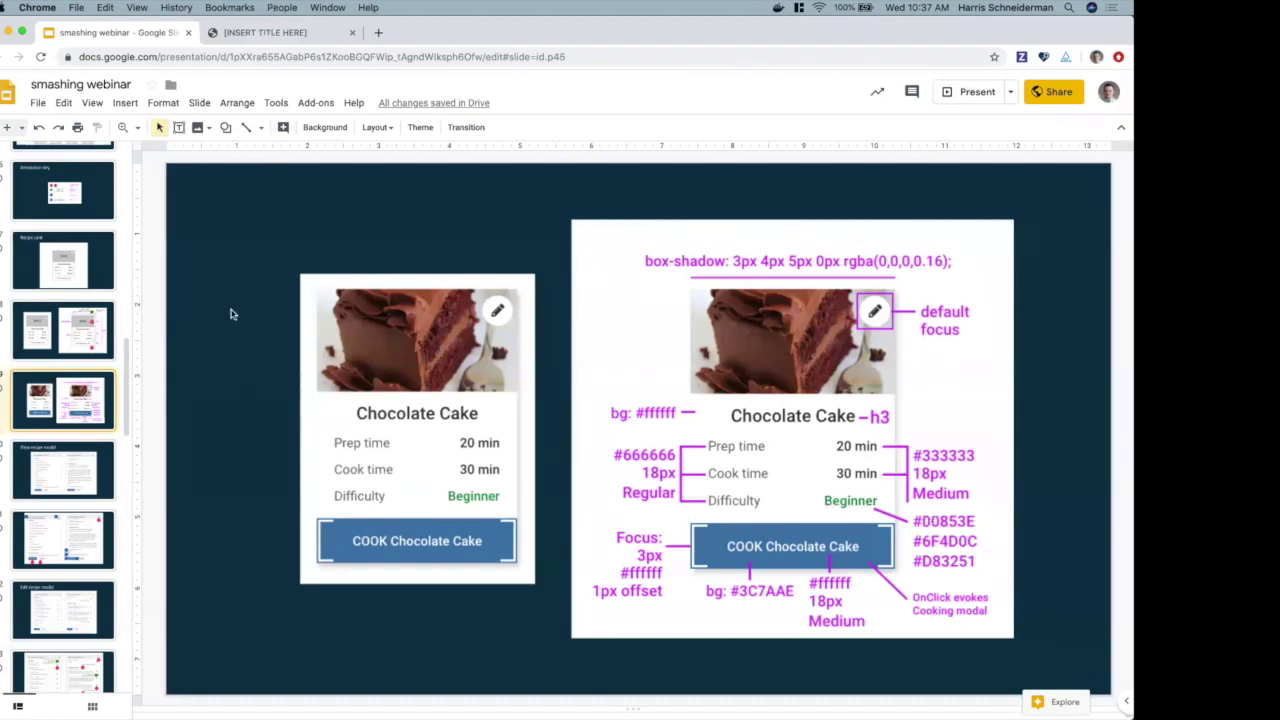
pyautogui.click(270, 32)
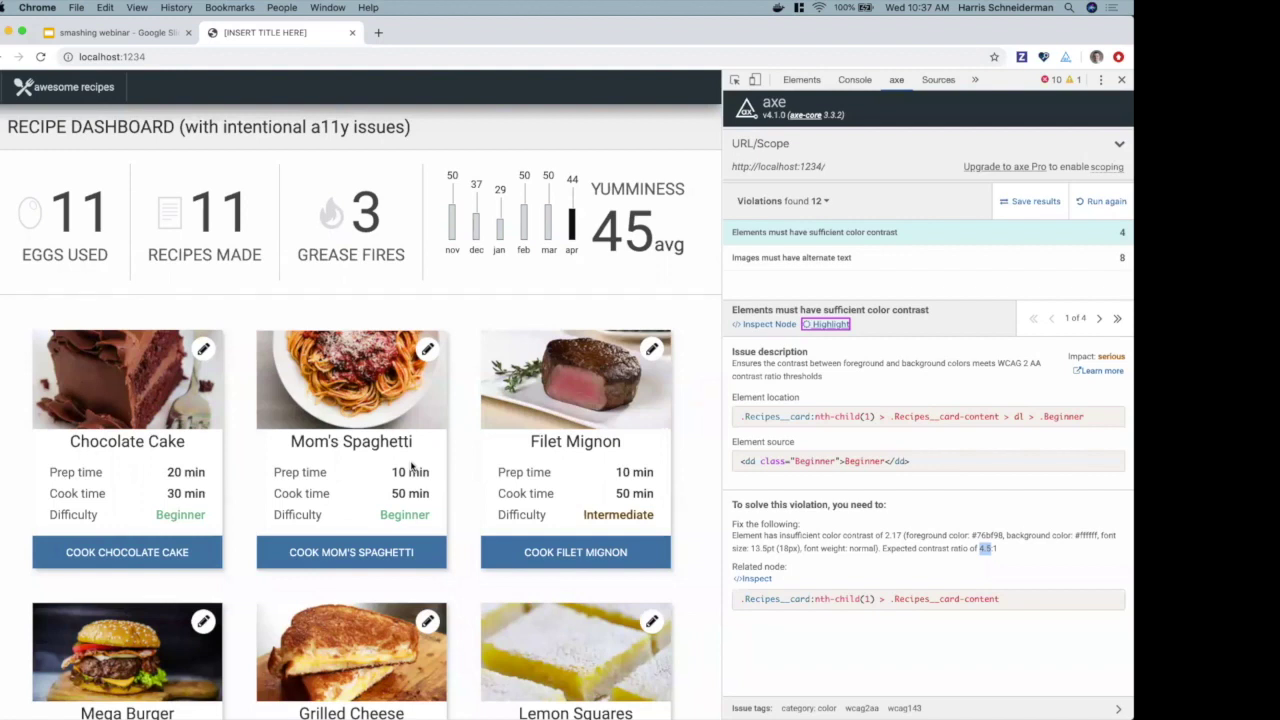
pyautogui.click(838, 264)
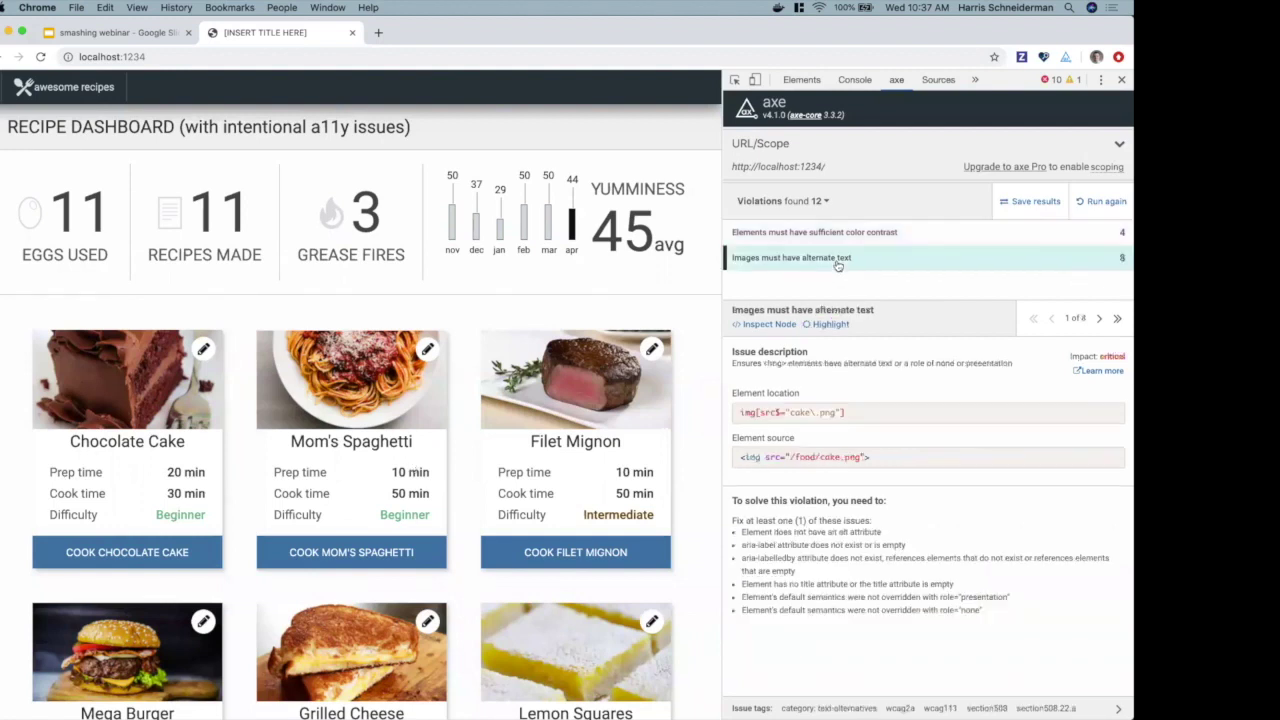
# Step: Highlight and step through the recipe images lacking alt text, from Chocolate Cake to Mega Burger
pyautogui.click(836, 325)
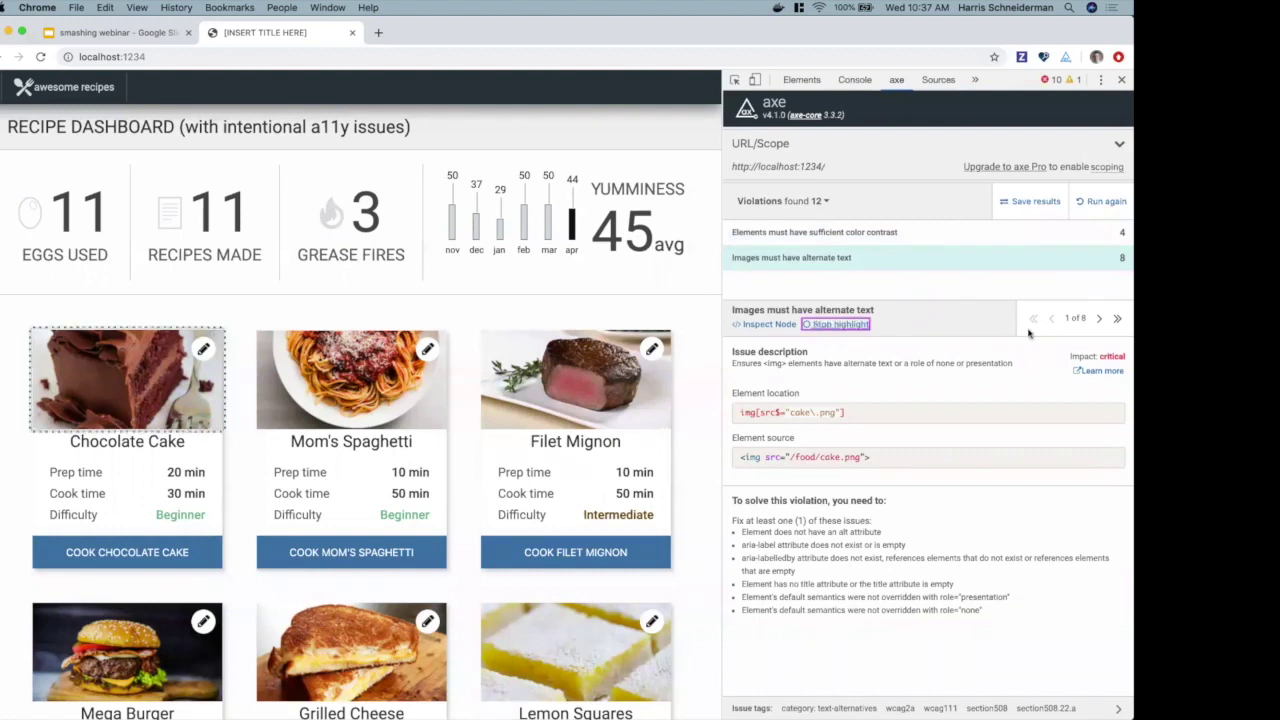
pyautogui.click(1099, 319)
pyautogui.click(1099, 319)
pyautogui.click(1099, 319)
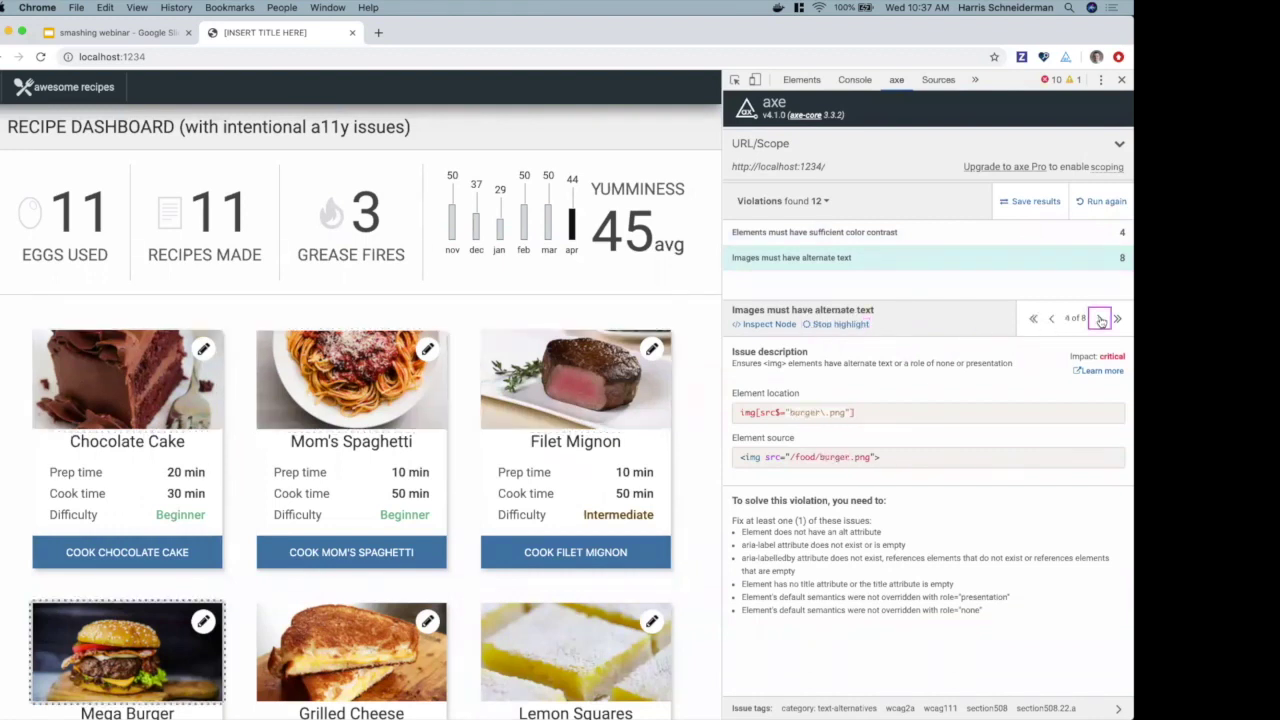
pyautogui.click(1051, 318)
pyautogui.click(1051, 318)
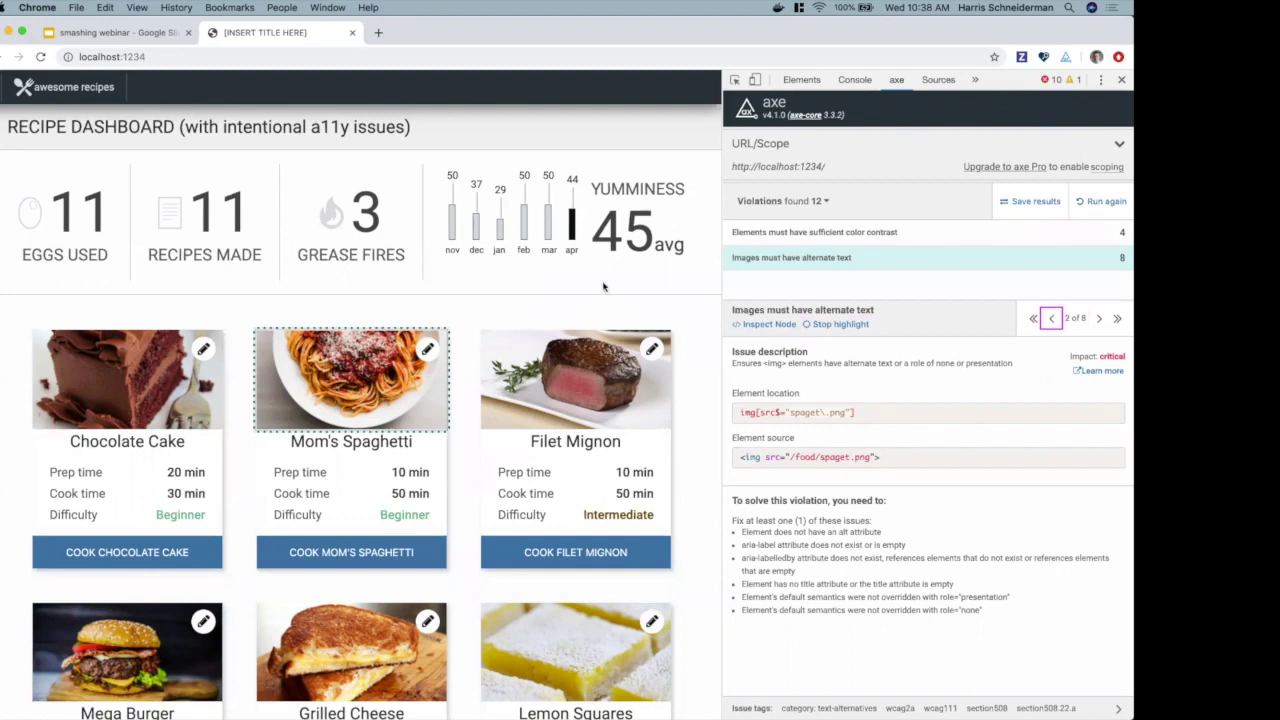
pyautogui.click(836, 325)
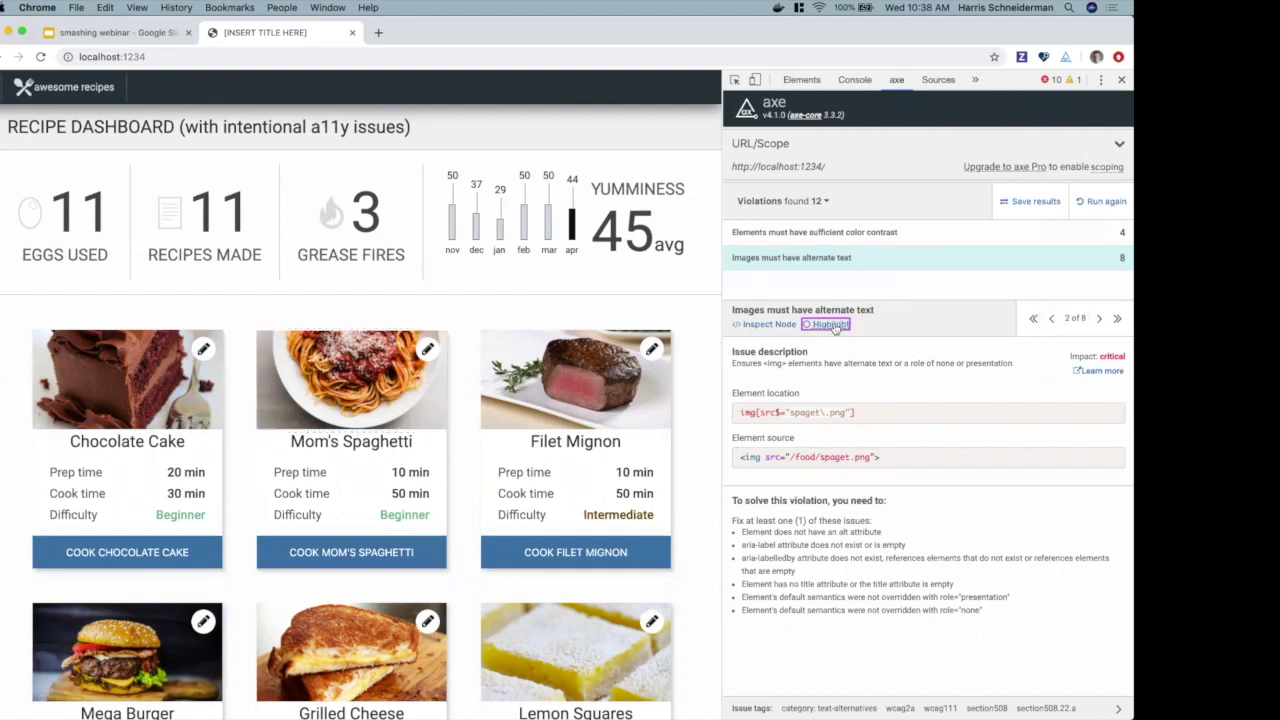
# Step: Check the wireframe recipe-card slide in the webinar deck, then return to the dashboard
pyautogui.click(107, 31)
pyautogui.click(55, 330)
pyautogui.click(652, 352)
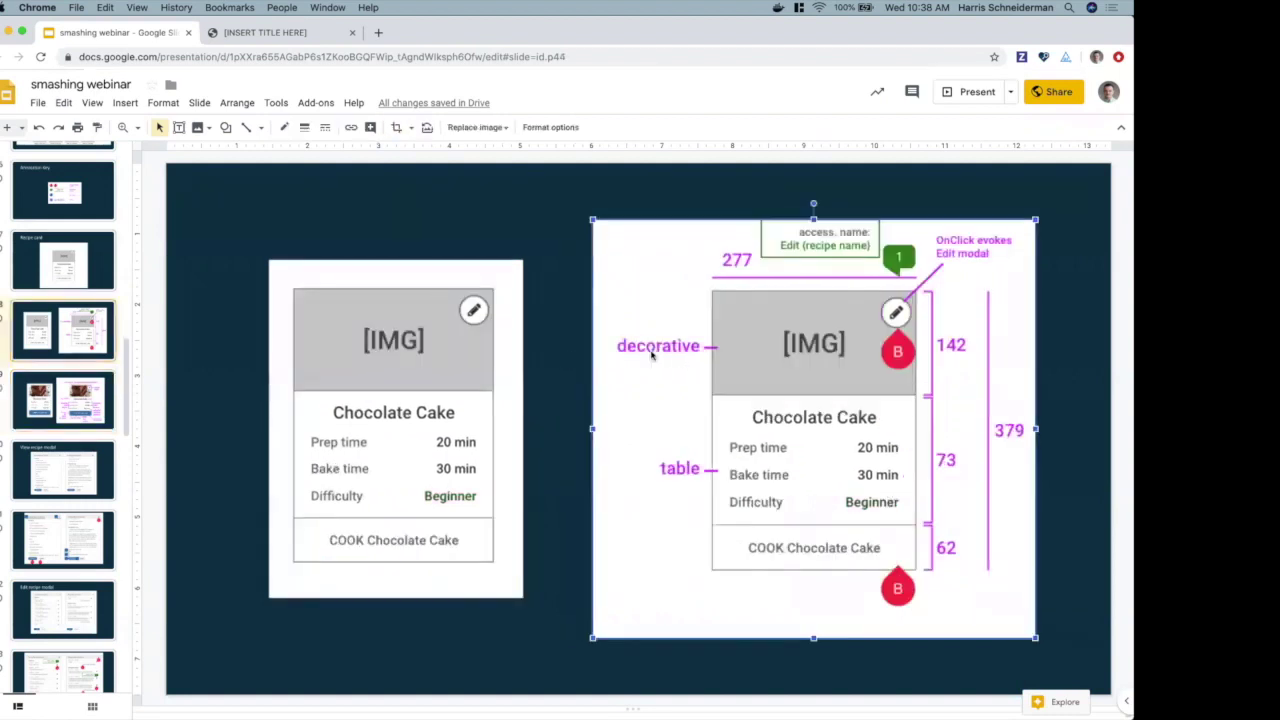
pyautogui.click(259, 32)
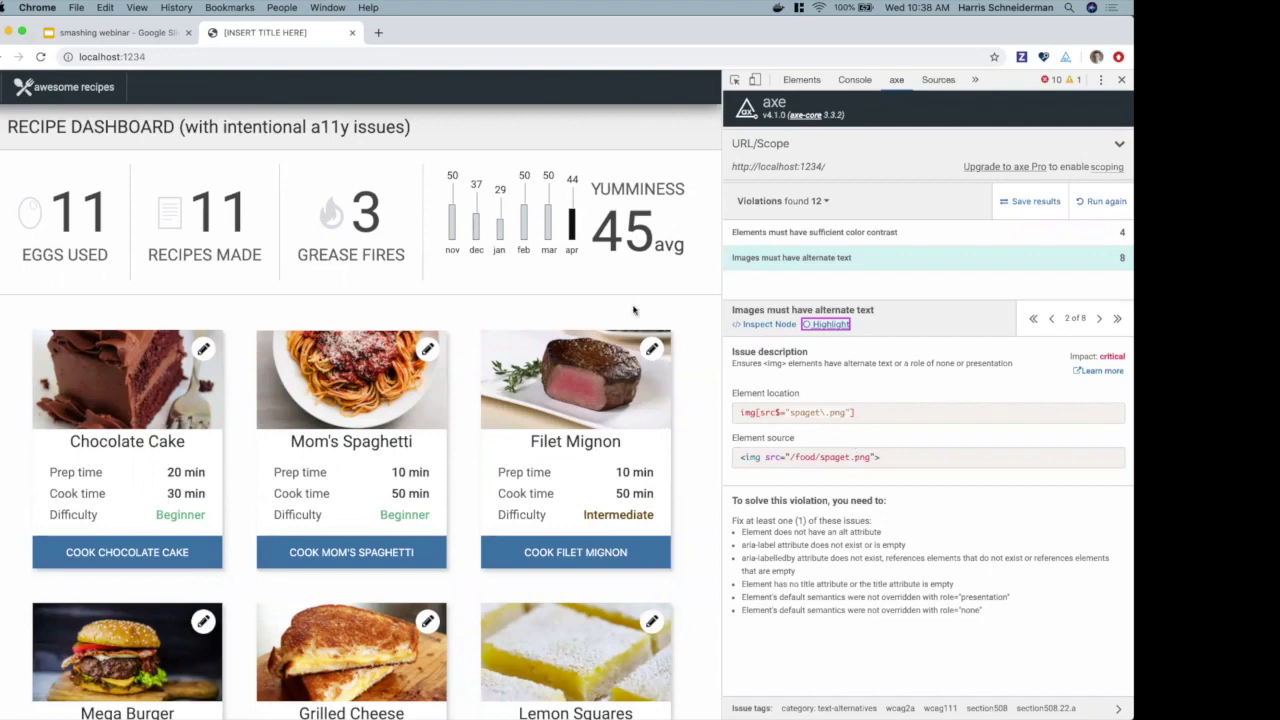
# Step: Replace the Beginner colour #76bf98 on line 142 of index.css with #00853e and save
pyautogui.hotkey('ctrl', 'Right')
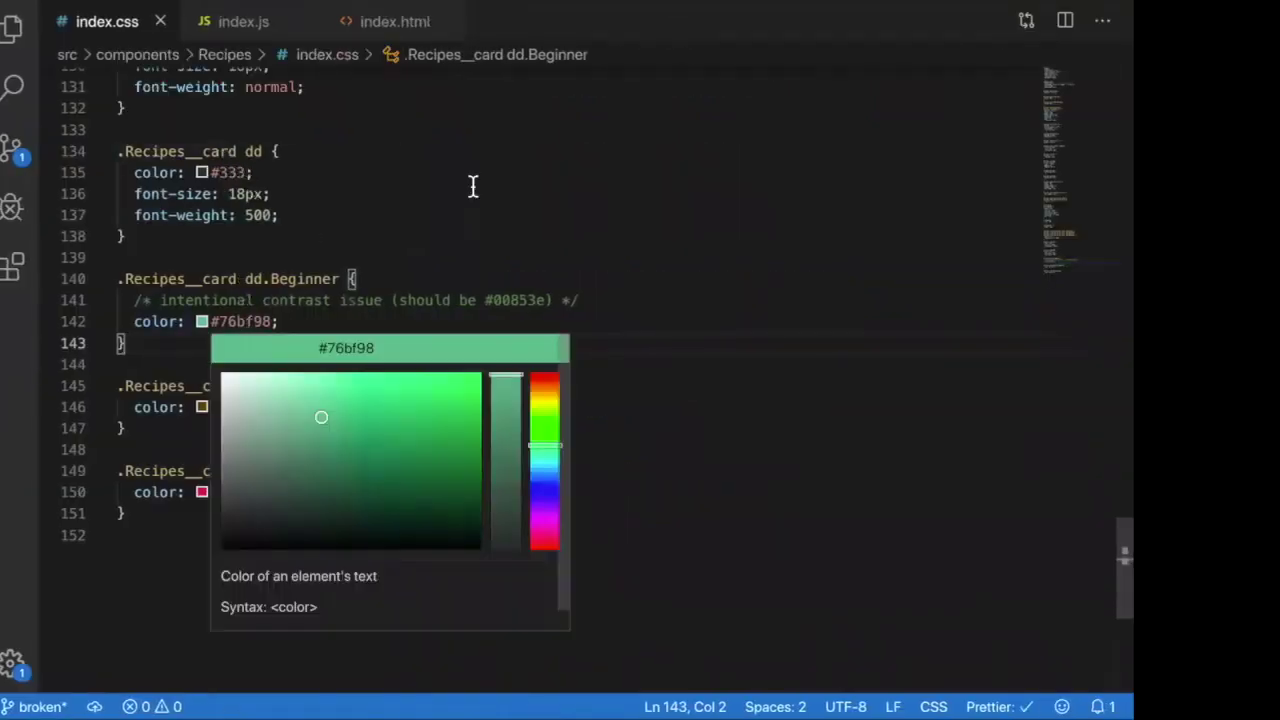
pyautogui.doubleClick(509, 300)
pyautogui.press('super+c')
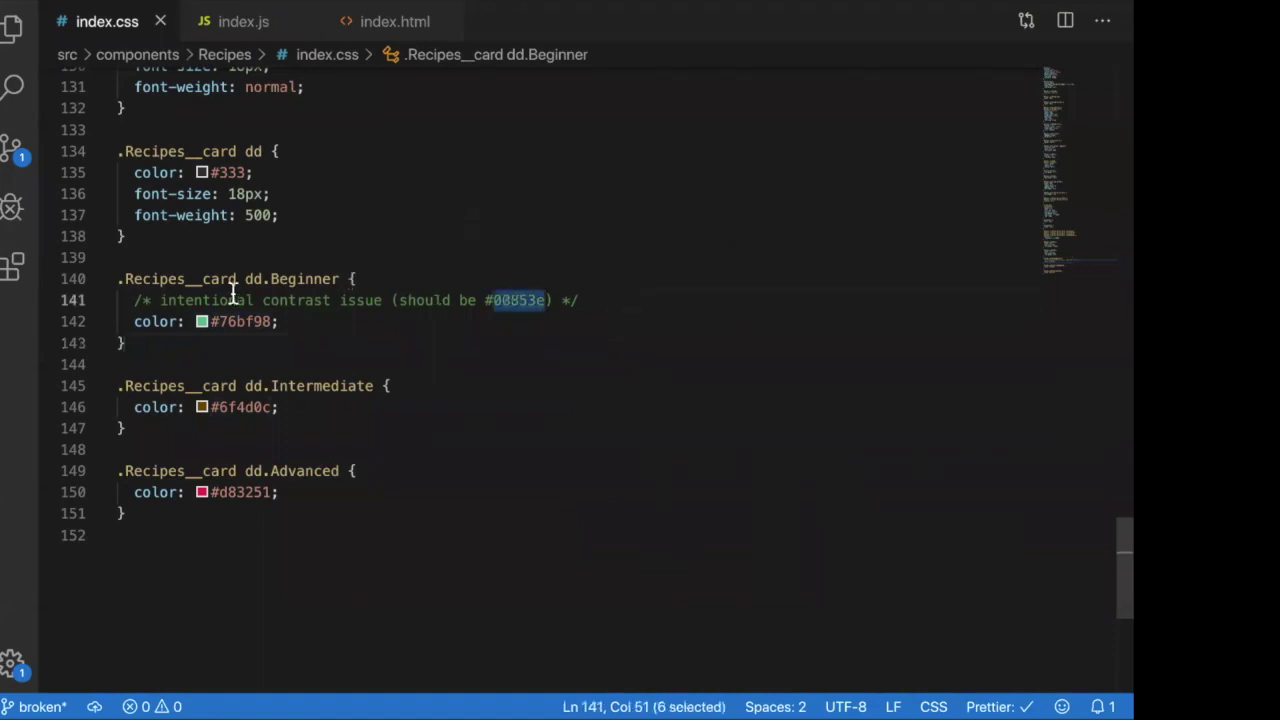
pyautogui.doubleClick(240, 321)
pyautogui.press('super+v')
pyautogui.click(347, 326)
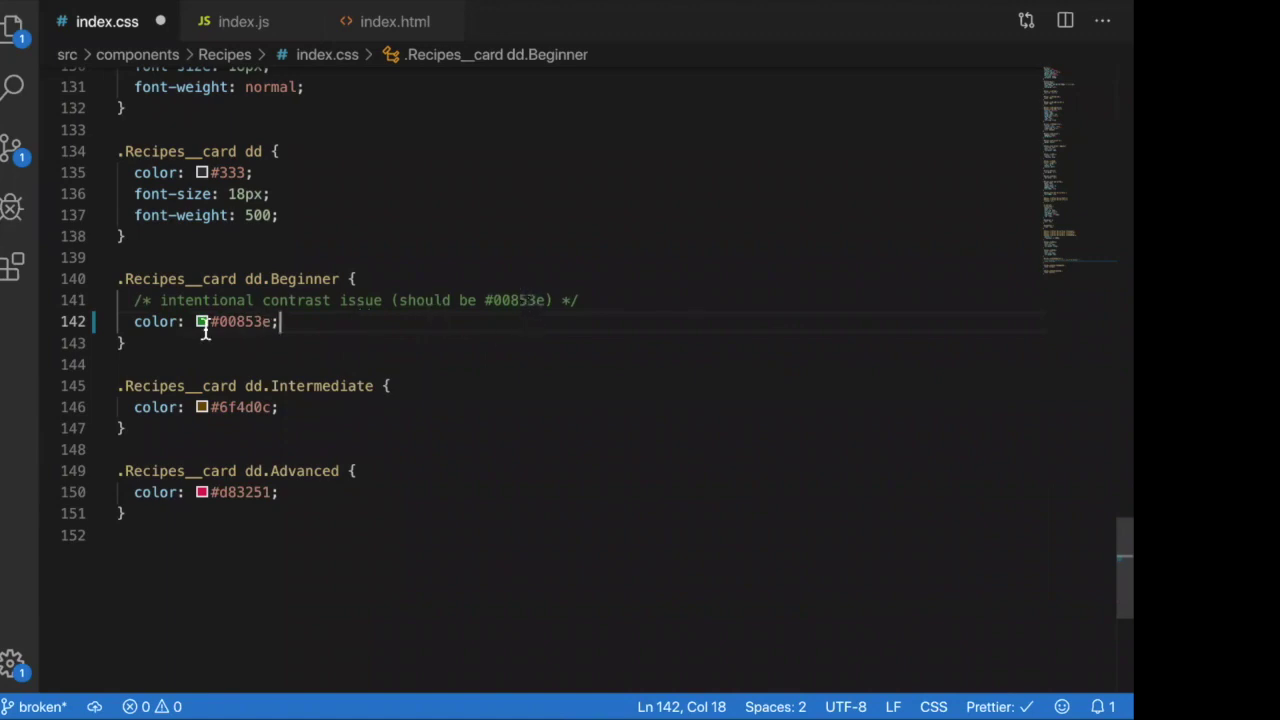
pyautogui.moveTo(203, 322)
pyautogui.hotkey('ctrl', 's')
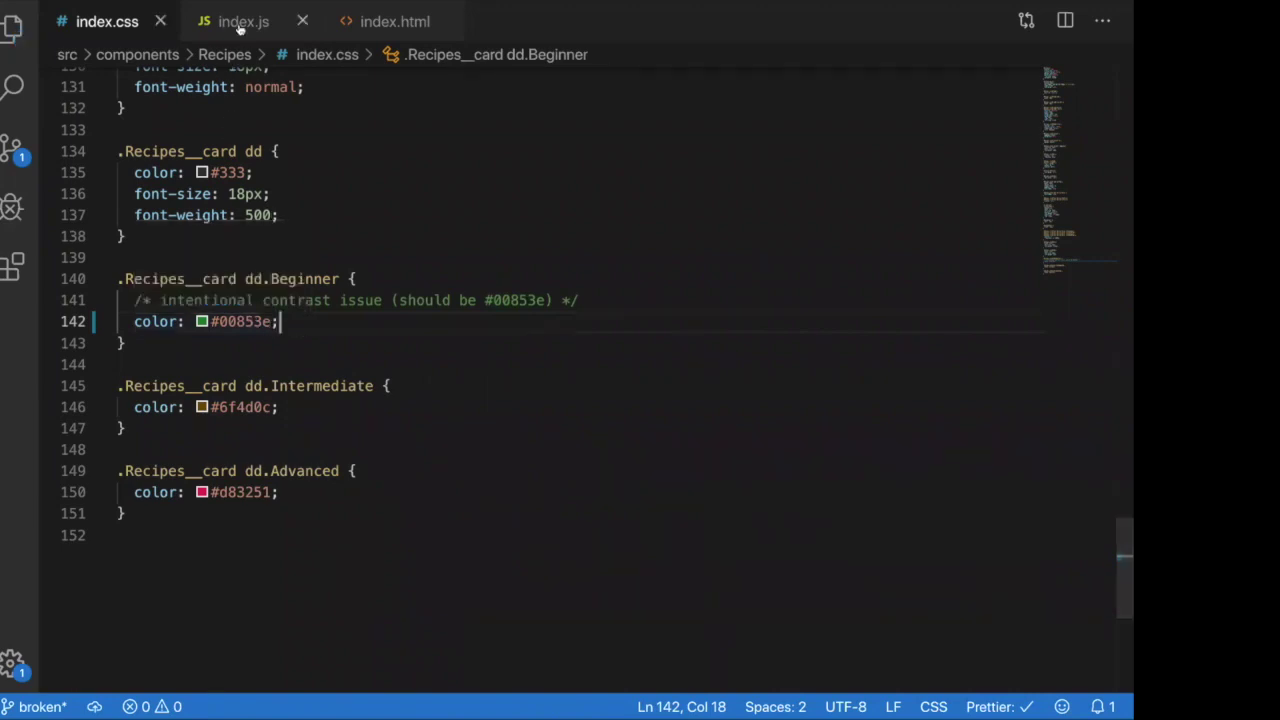
pyautogui.click(240, 22)
# Step: Add alt="" role="presentation" to the recipe img tag on line 32 of index.js
pyautogui.scroll(-5, 370, 400)
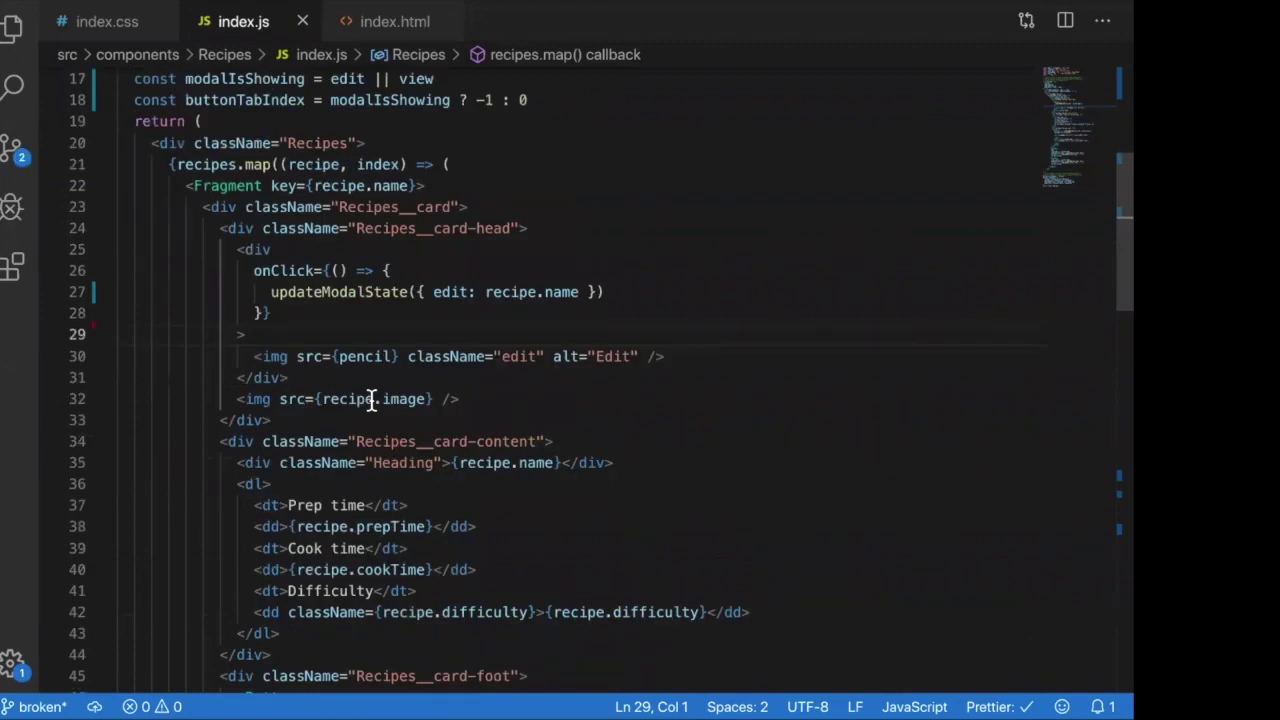
pyautogui.doubleClick(255, 350)
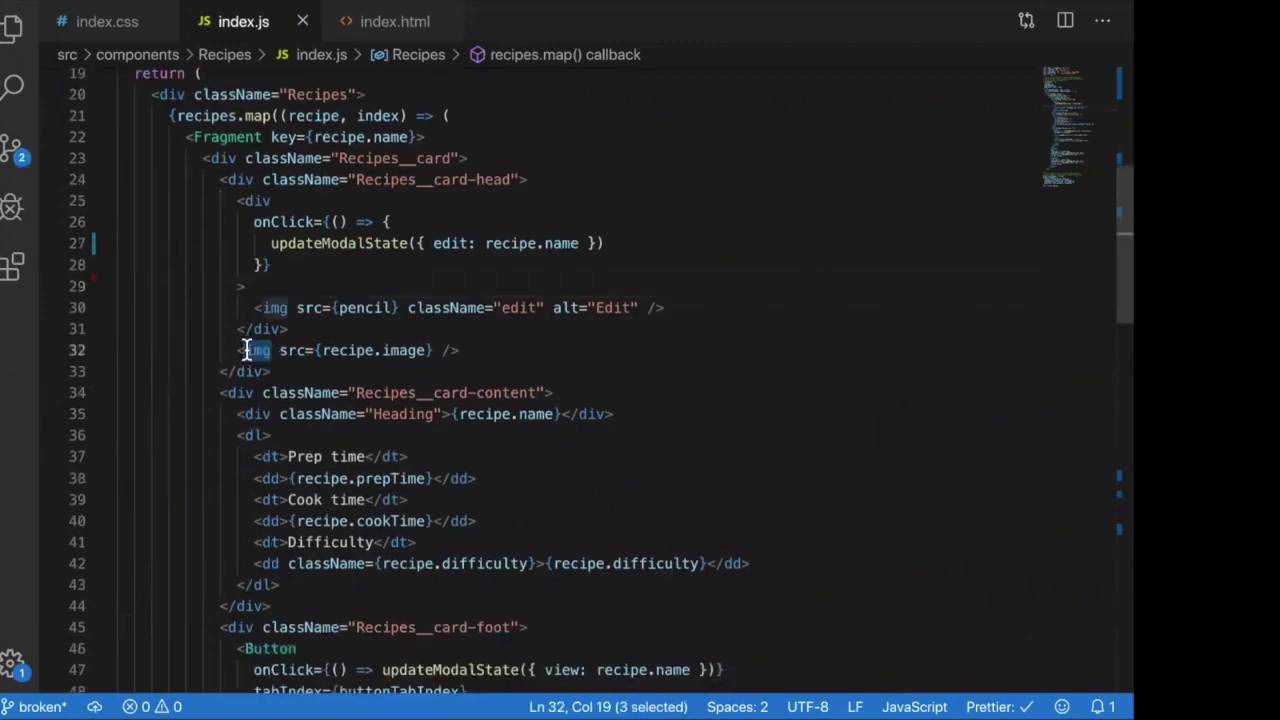
pyautogui.scroll(4, 245, 347)
pyautogui.scroll(-3, 245, 347)
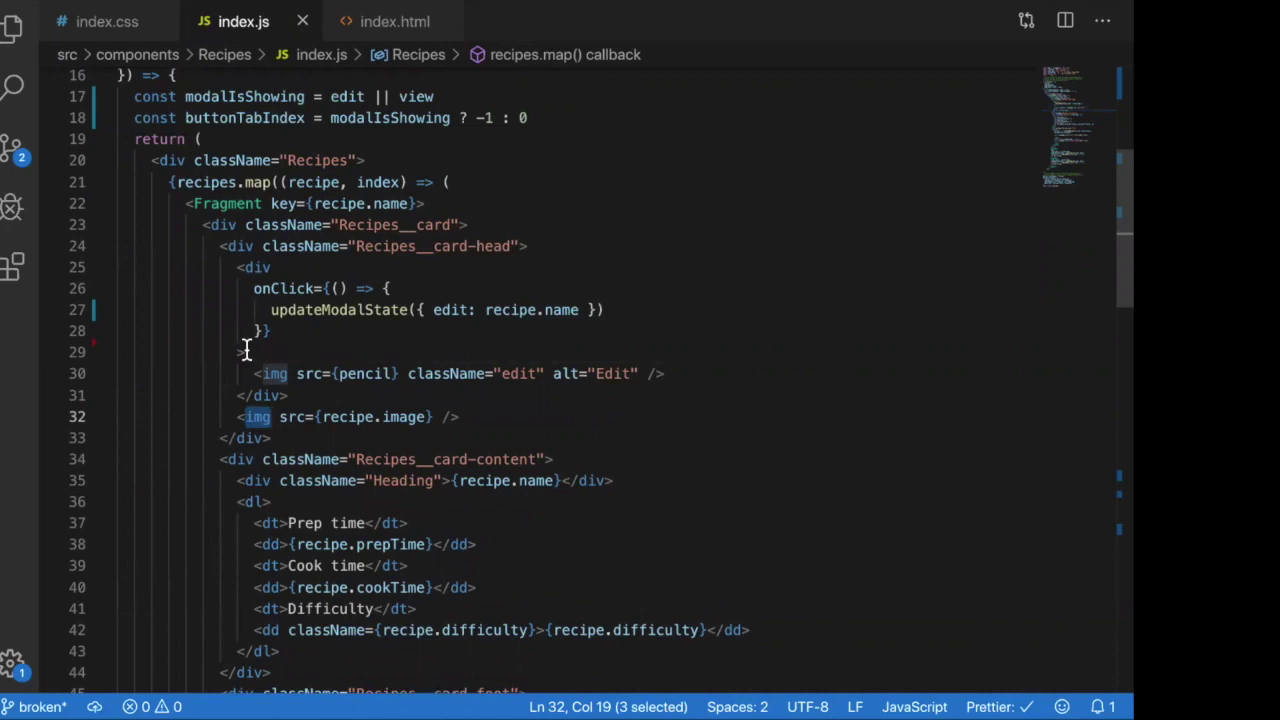
pyautogui.click(435, 417)
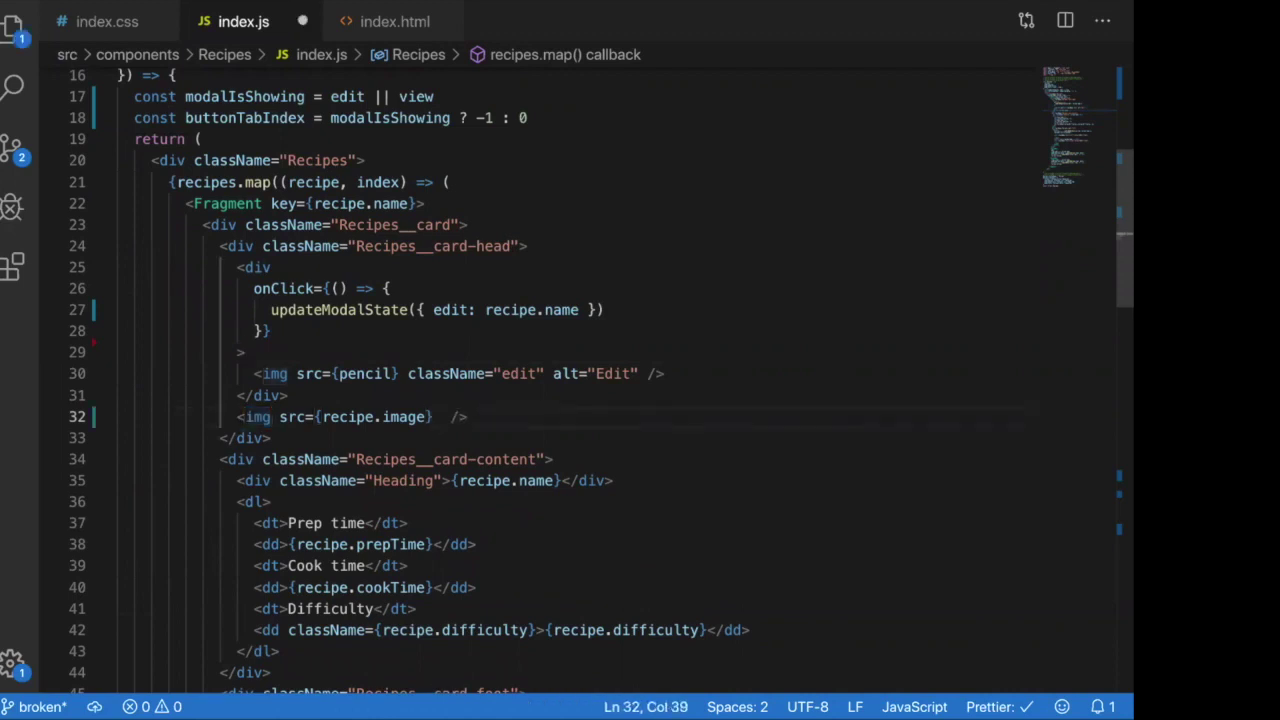
pyautogui.write('s')
pyautogui.press('BackSpace')
pyautogui.write('alt="')
pyautogui.write('" rol')
pyautogui.write('e="prseen')
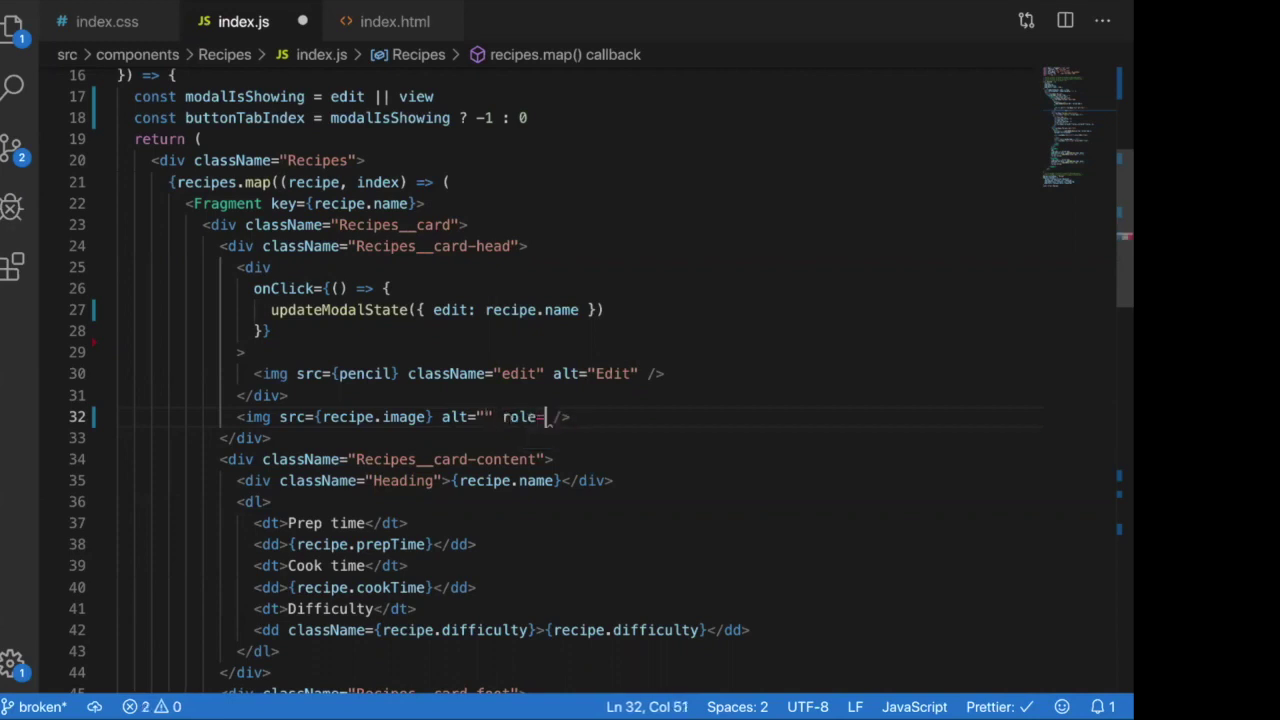
pyautogui.press('BackSpace')
pyautogui.press('BackSpace')
pyautogui.press('BackSpace')
pyautogui.press('BackSpace')
pyautogui.press('BackSpace')
pyautogui.press('BackSpace')
pyautogui.press('BackSpace')
pyautogui.press('BackSpace')
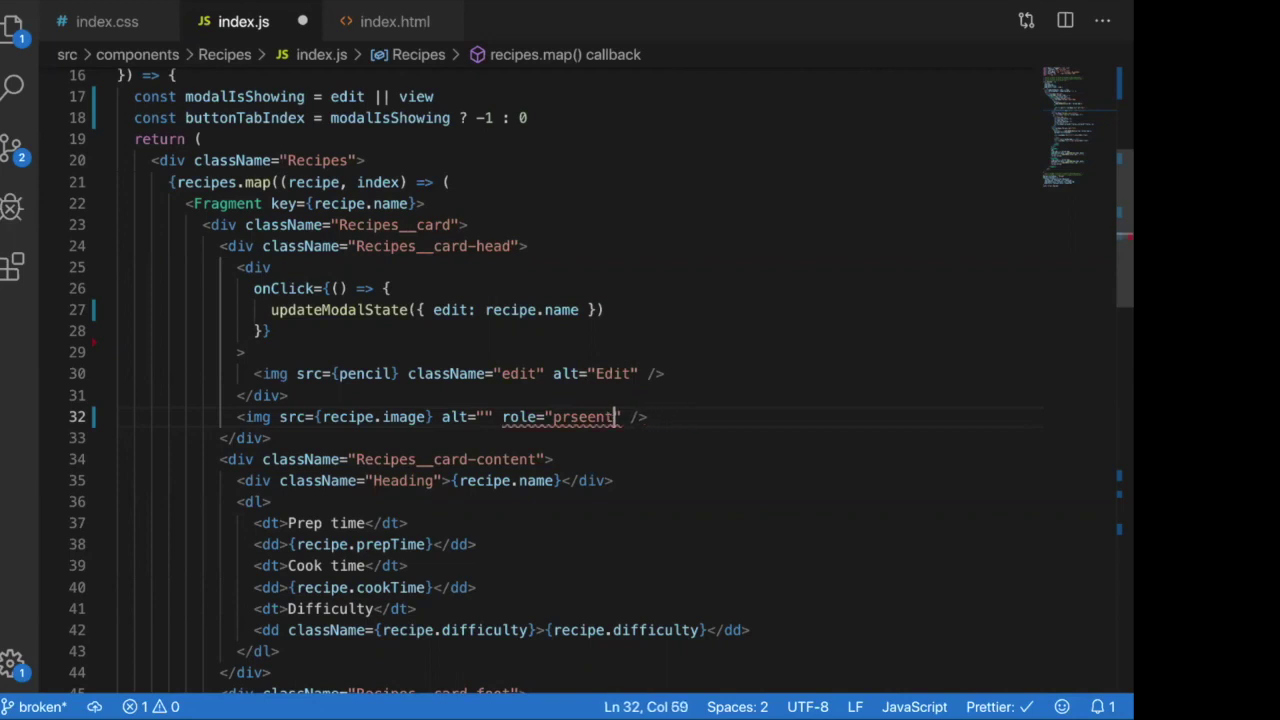
pyautogui.write('ntation')
# Step: Remove the role attribute, keeping only the empty alt, and save index.js
pyautogui.moveTo(660, 417); pyautogui.dragTo(503, 417)
pyautogui.press('BackSpace')
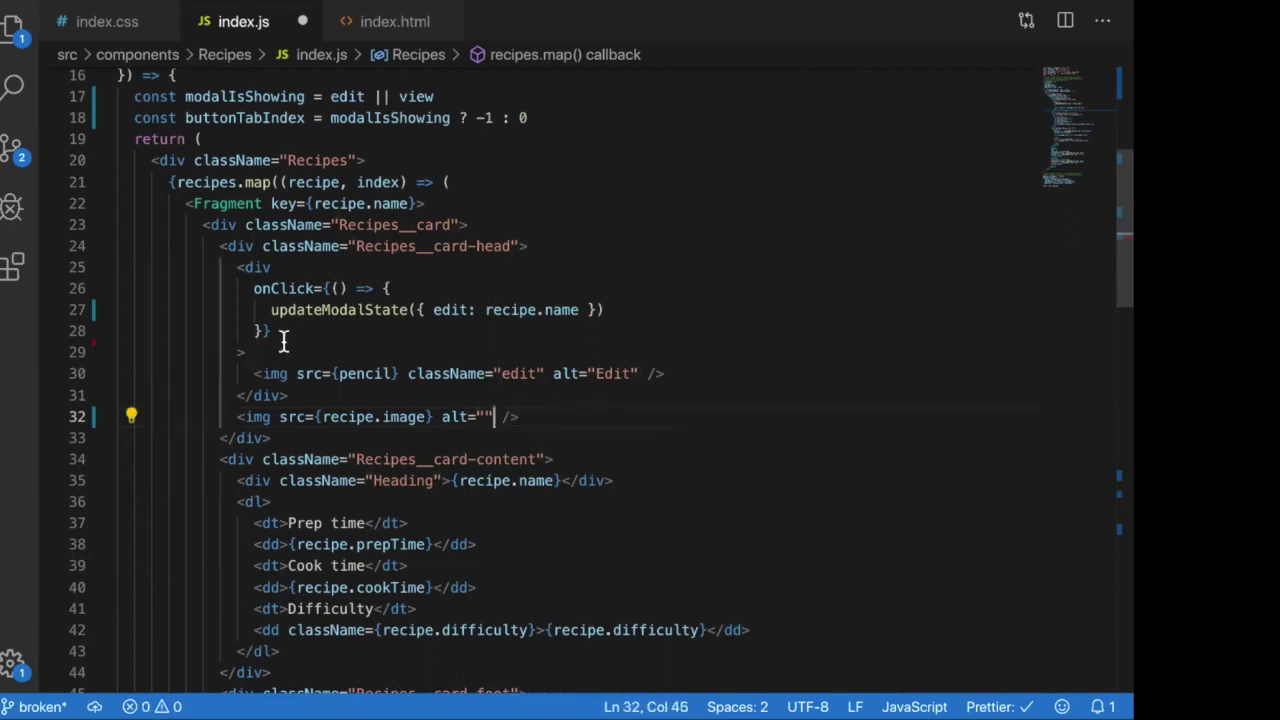
pyautogui.click(550, 417)
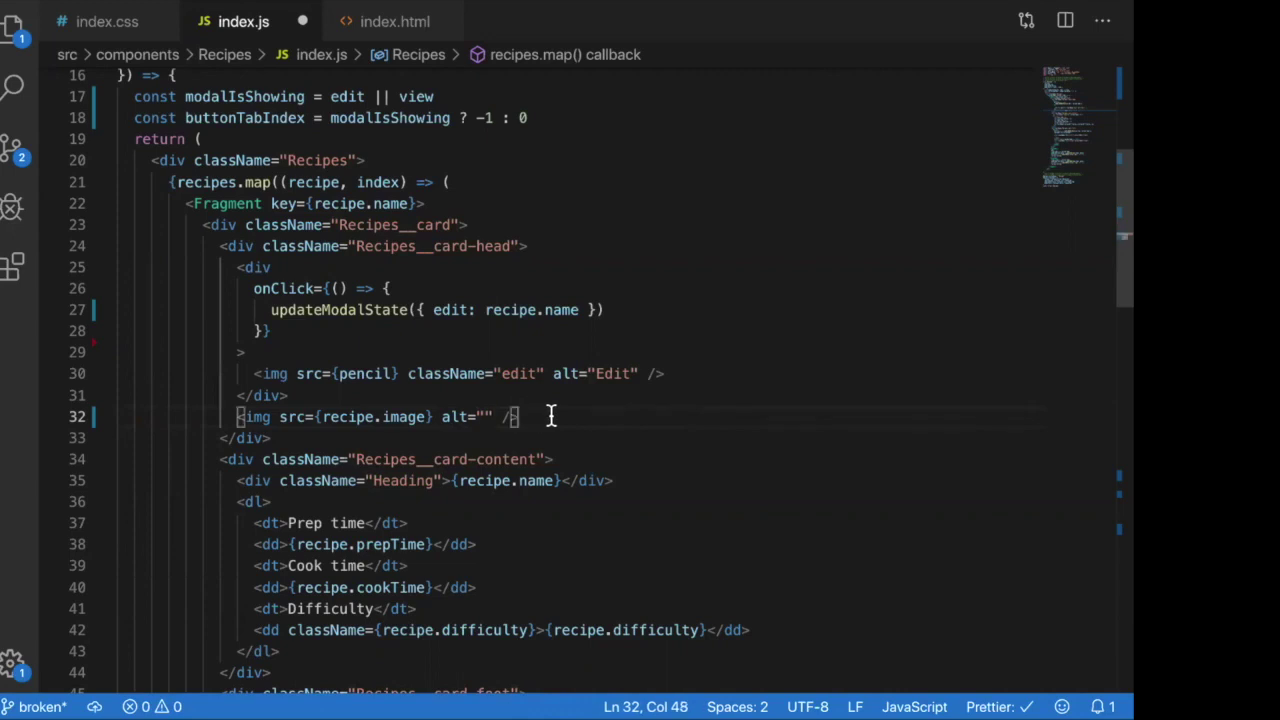
pyautogui.press('super+s')
pyautogui.hotkey('ctrl', 'Left')
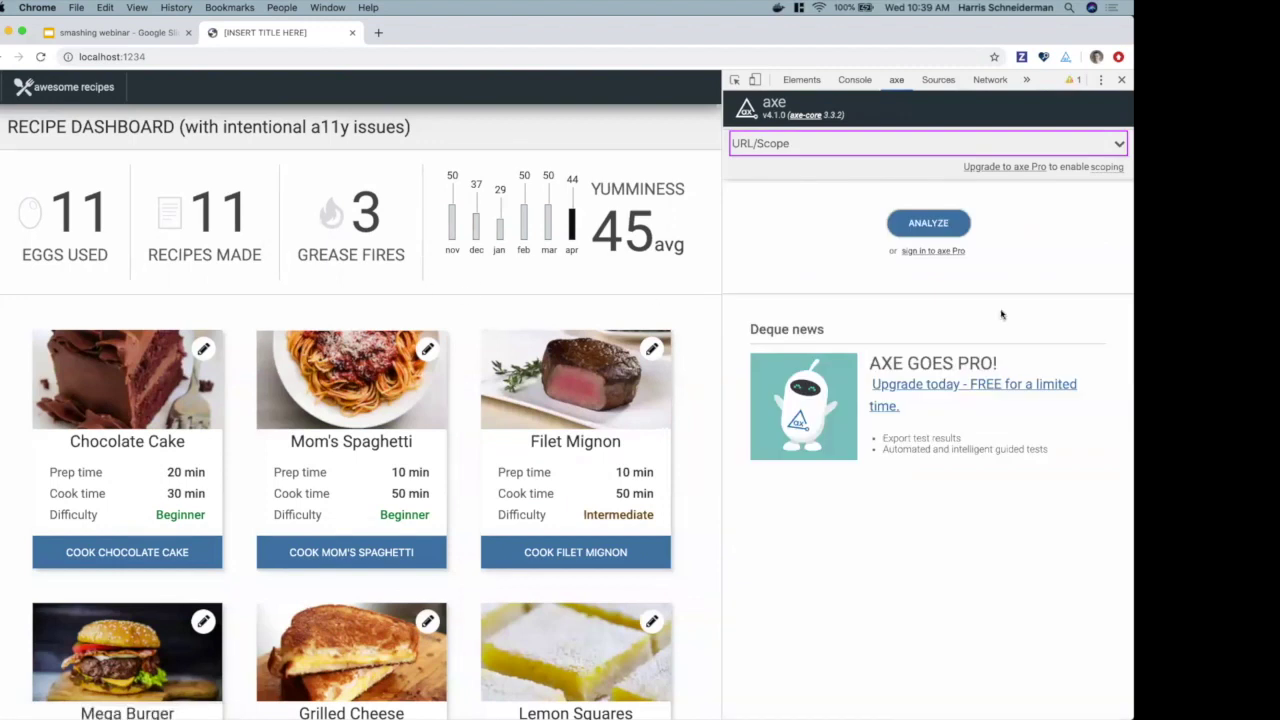
# Step: Rescan the dashboard with axe, confirming 0 violations, and inspect the Filet Mignon image
pyautogui.click(910, 228)
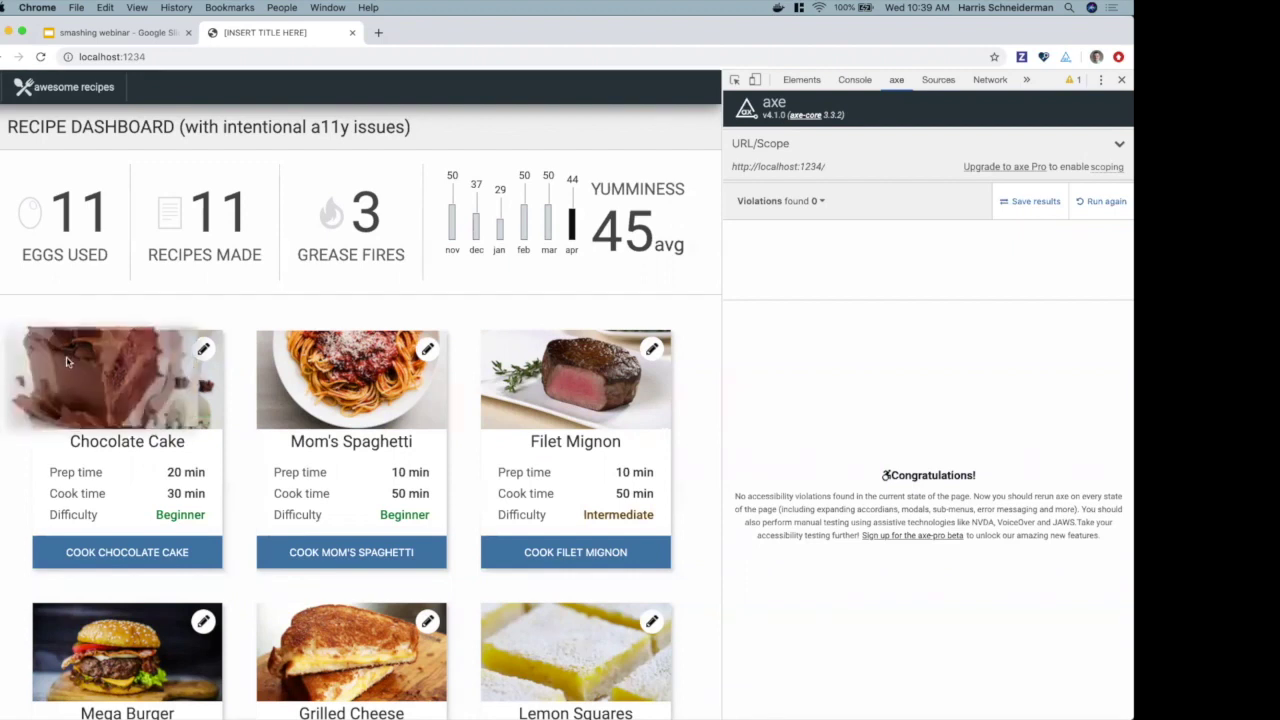
pyautogui.press('super+shift+c')
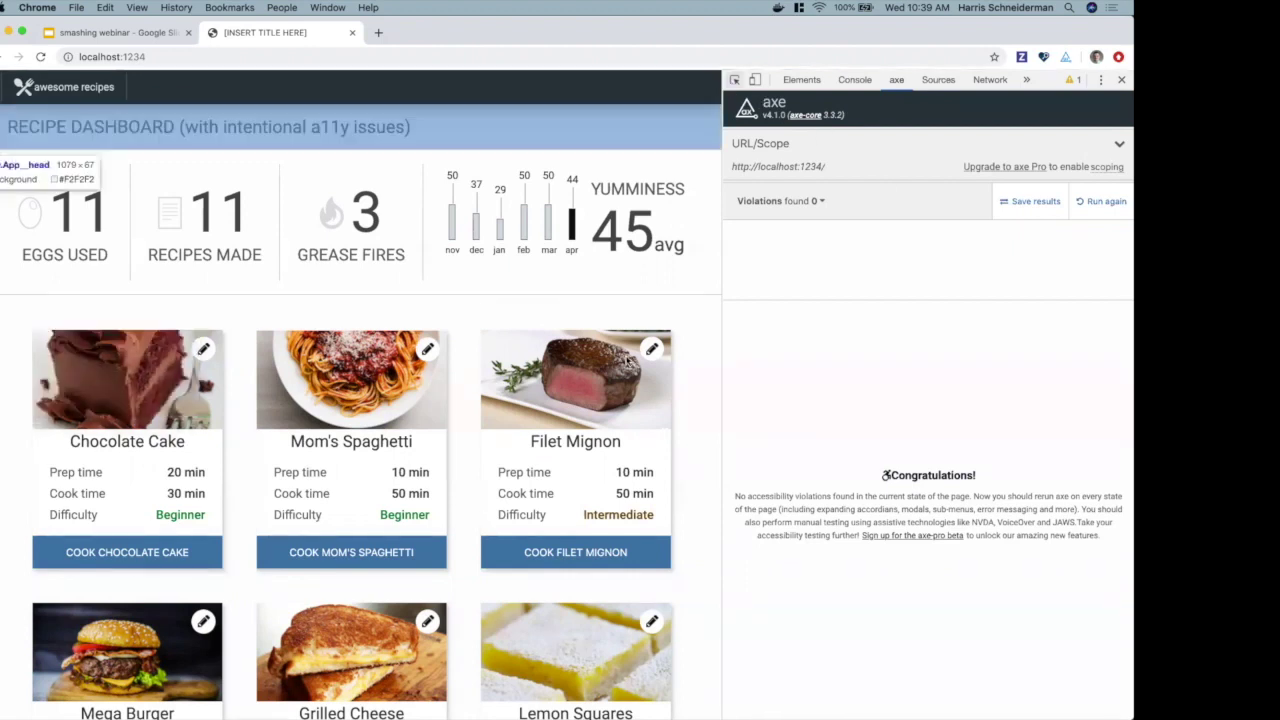
pyautogui.click(594, 400)
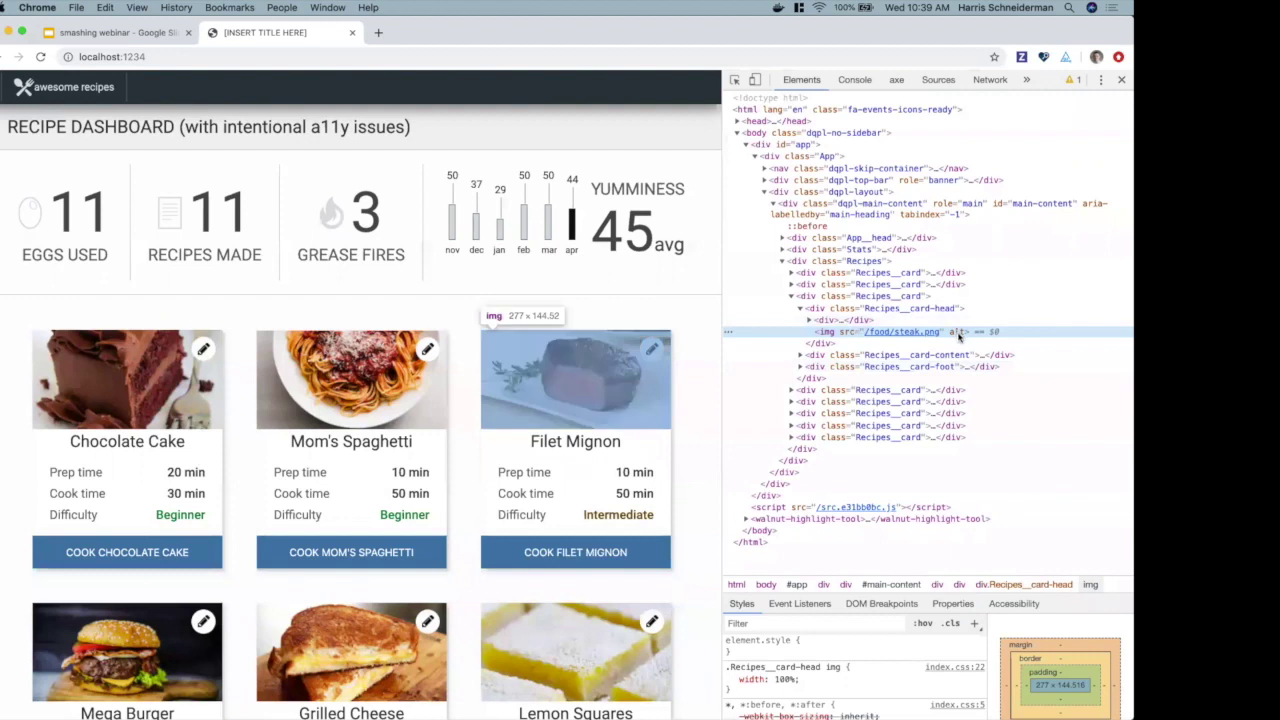
pyautogui.click(892, 80)
# Step: Inspect the Beginner label under Mom's Spaghetti, then save the results to axe Pro
pyautogui.click(735, 80)
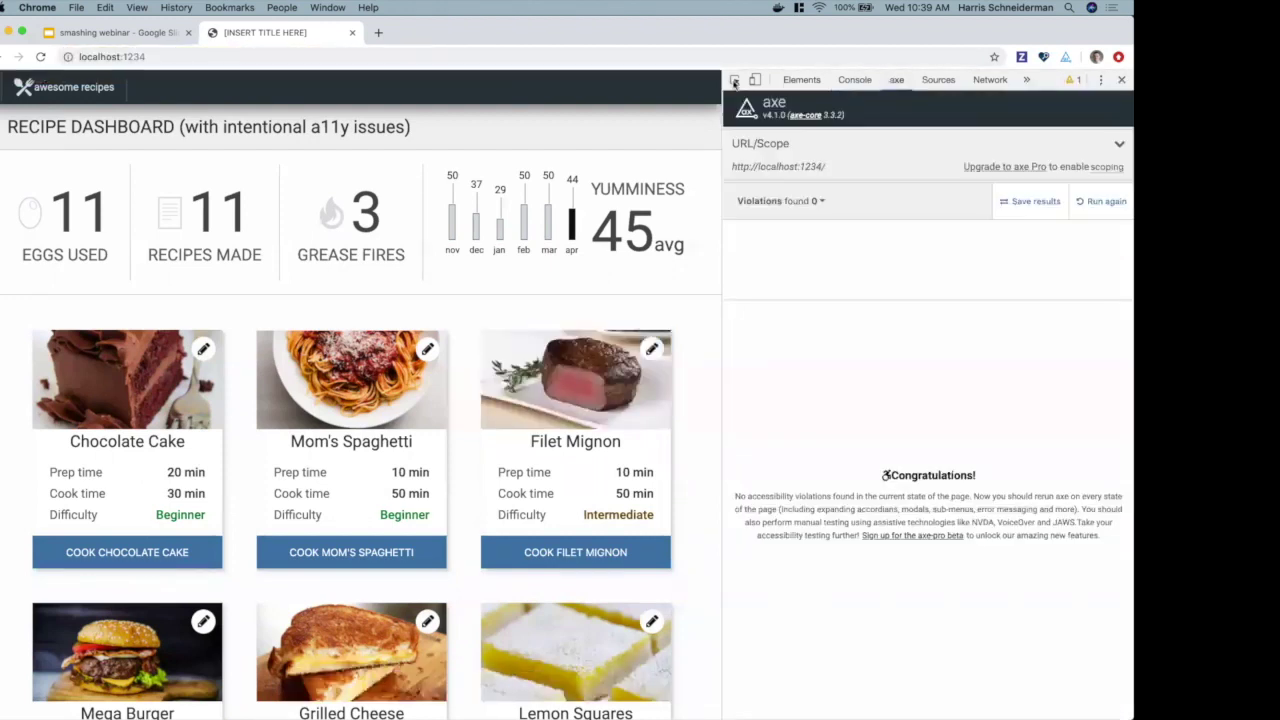
pyautogui.click(390, 516)
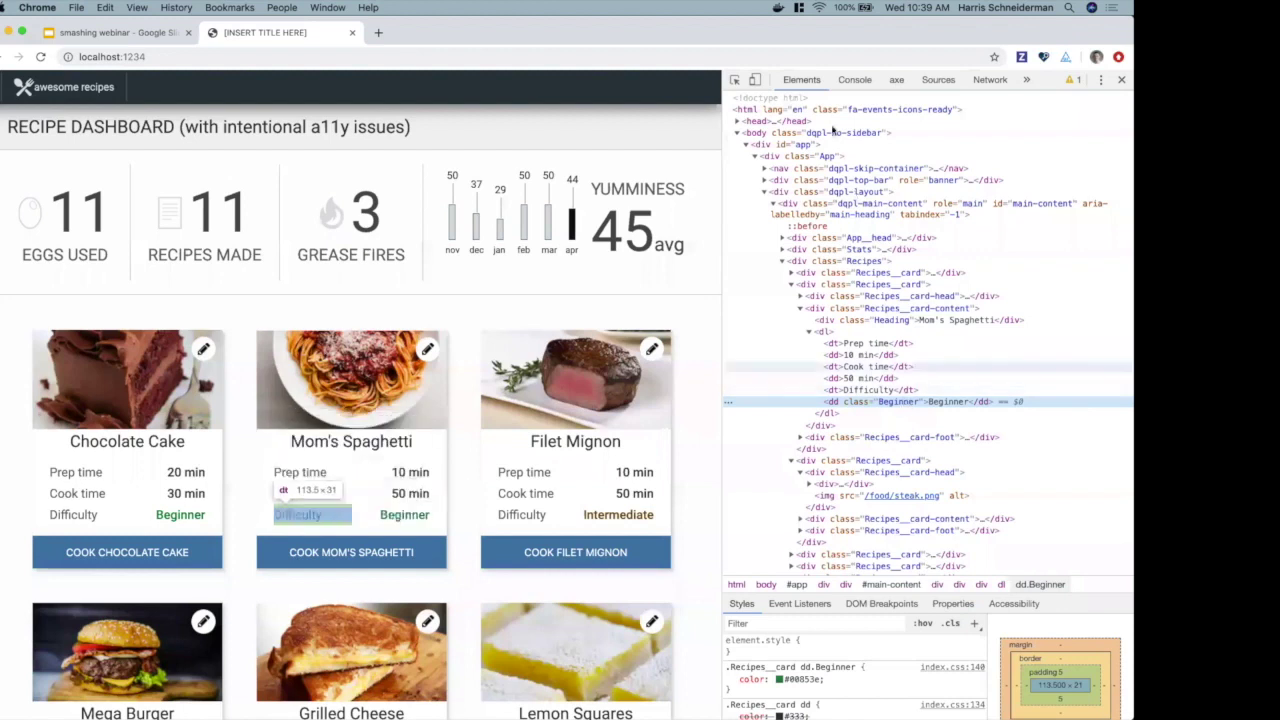
pyautogui.click(892, 80)
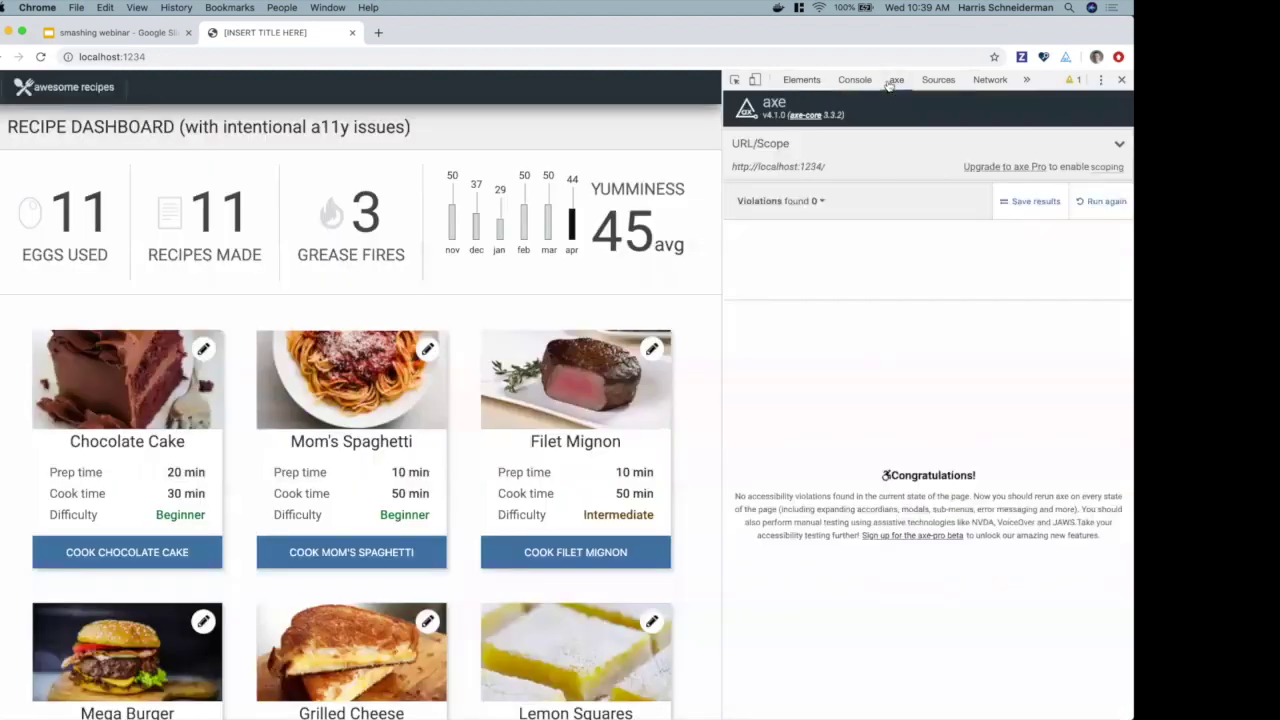
pyautogui.click(1025, 205)
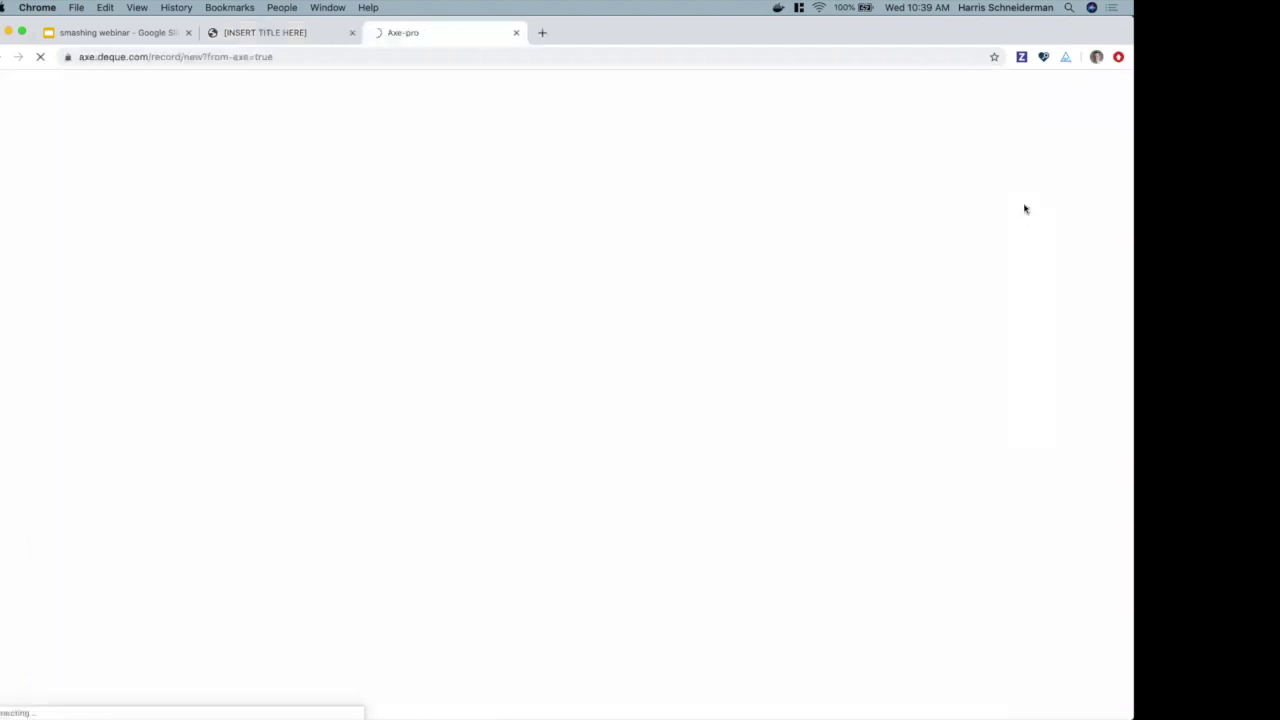
# Step: Sign in to Deque using the saved username suggestion and the account password
pyautogui.click(485, 367)
pyautogui.write('harris')
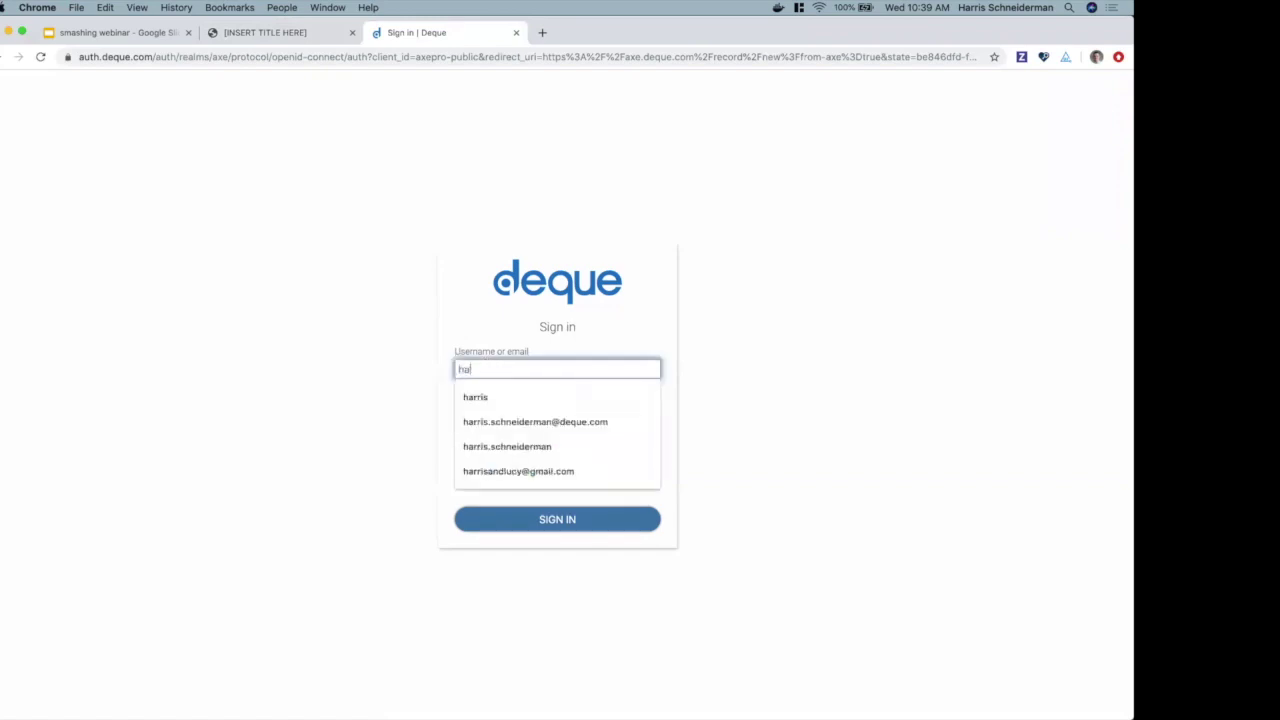
pyautogui.press('Down')
pyautogui.press('Down')
pyautogui.press('Return')
pyautogui.press('Tab')
pyautogui.write('*****')
pyautogui.press('Return')
# Step: Rename the test record to "Awesome recipes" and save it
pyautogui.doubleClick(477, 209)
pyautogui.tripleClick(477, 209)
pyautogui.write('Awesome')
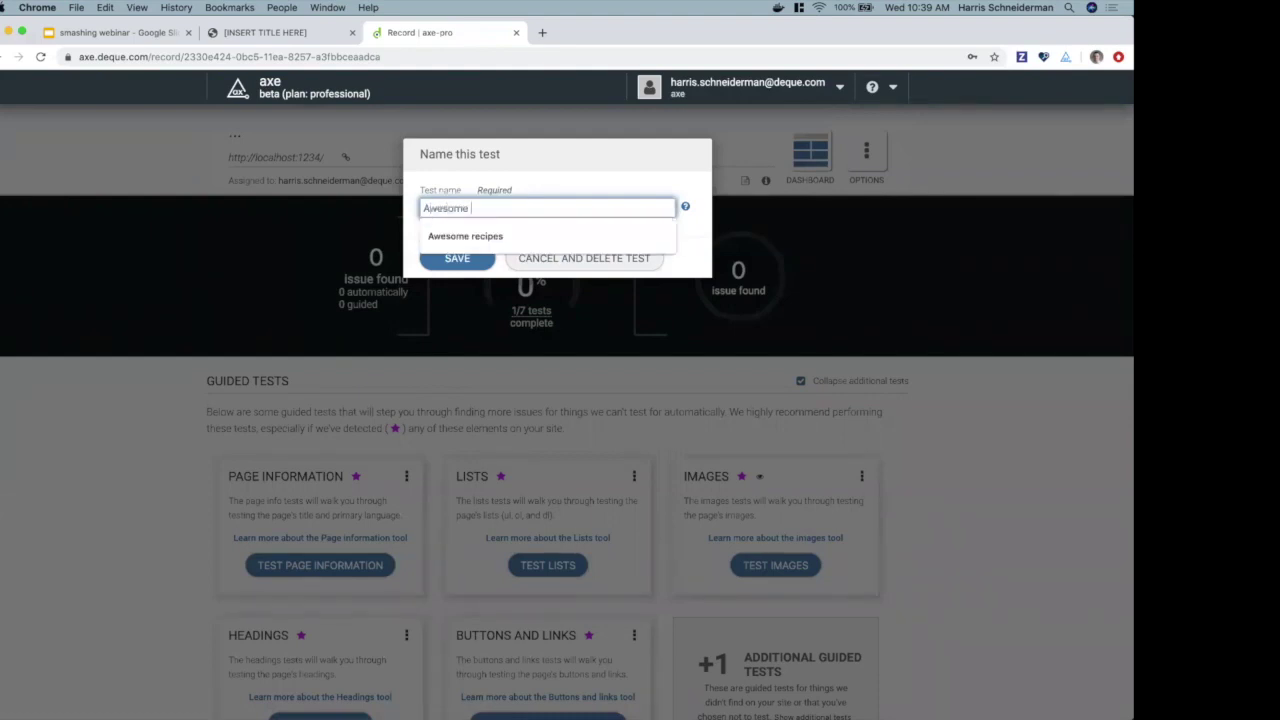
pyautogui.press('Down')
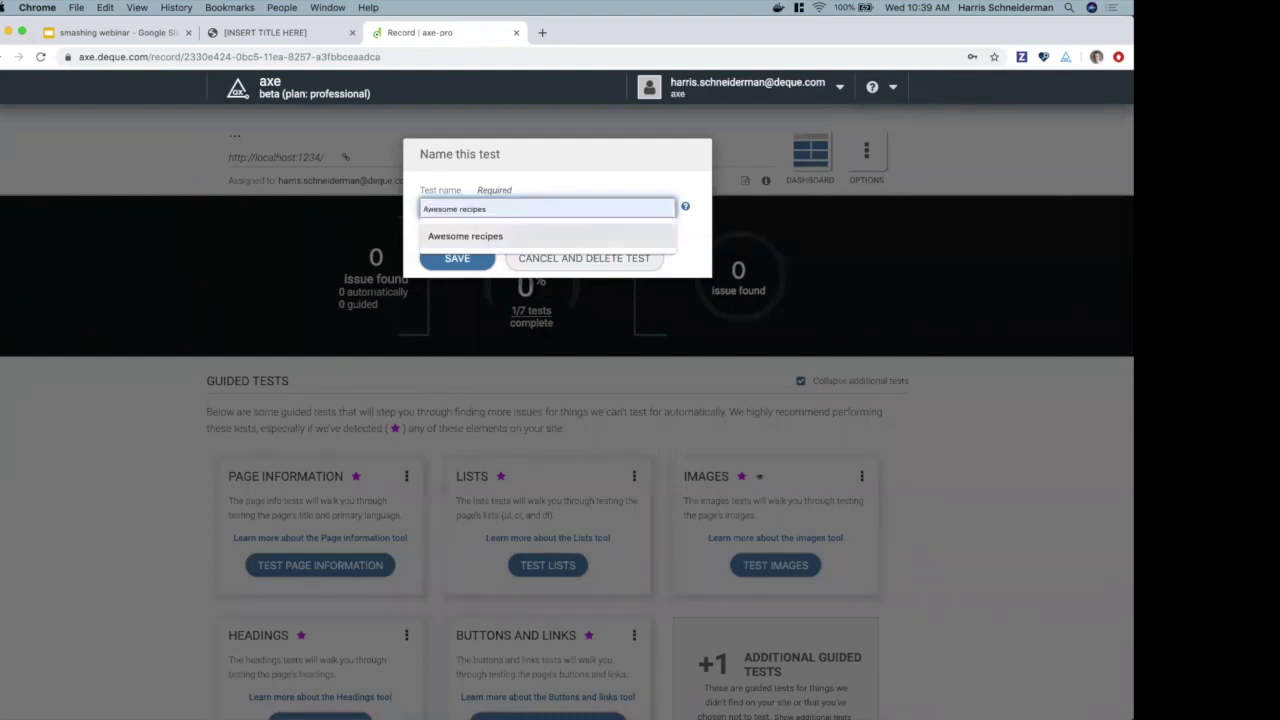
pyautogui.click(490, 240)
pyautogui.click(458, 257)
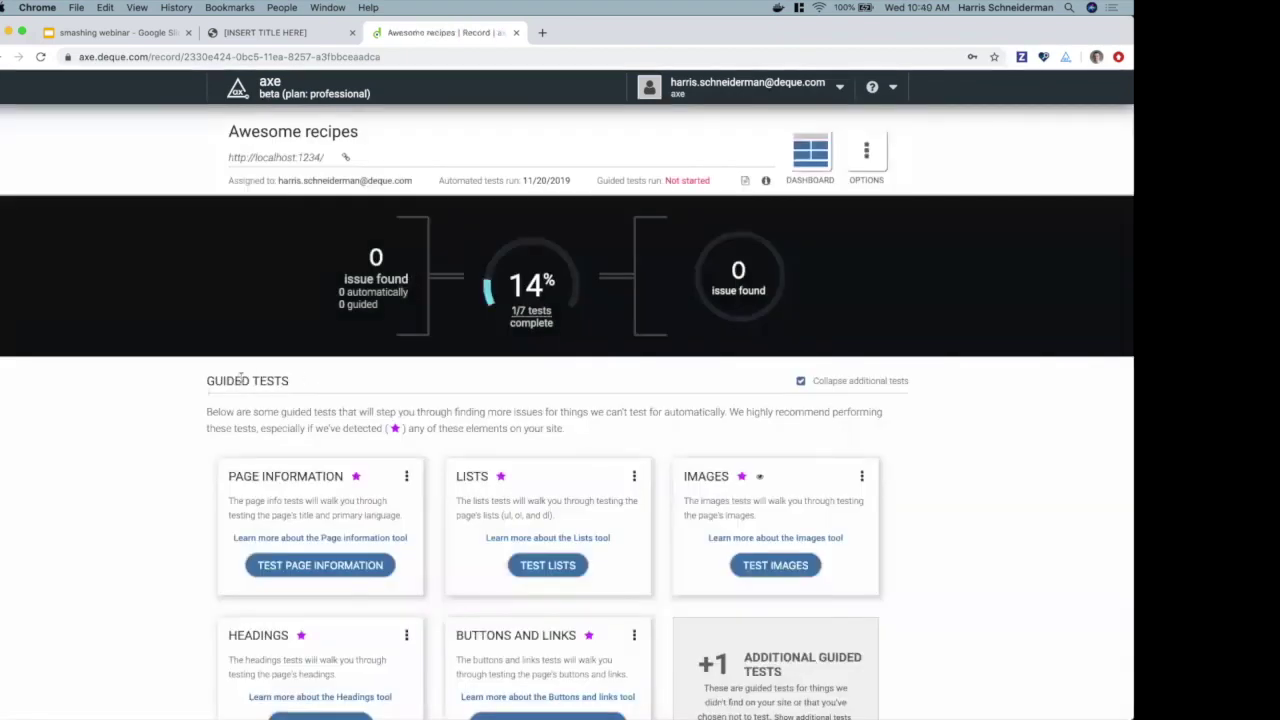
# Step: Close the old [INSERT TITLE HERE] tab and launch the Page information guided test
pyautogui.scroll(-1, 214, 386)
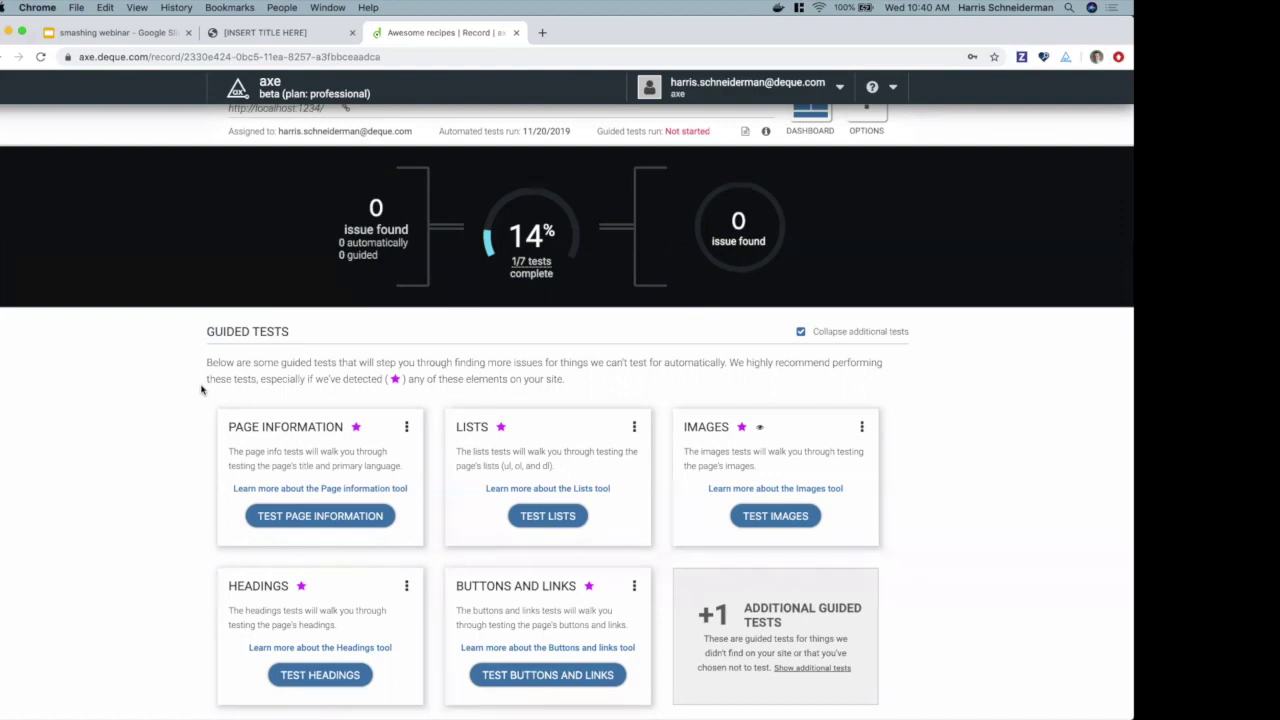
pyautogui.click(352, 32)
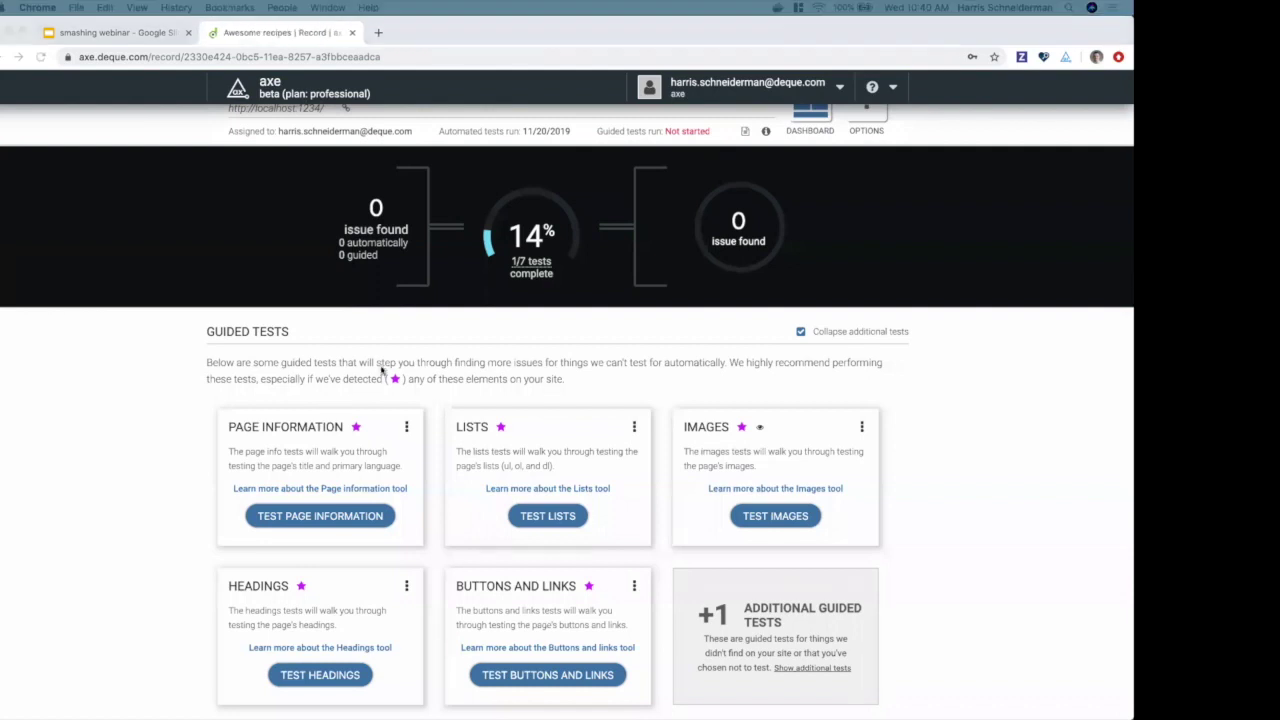
pyautogui.click(311, 516)
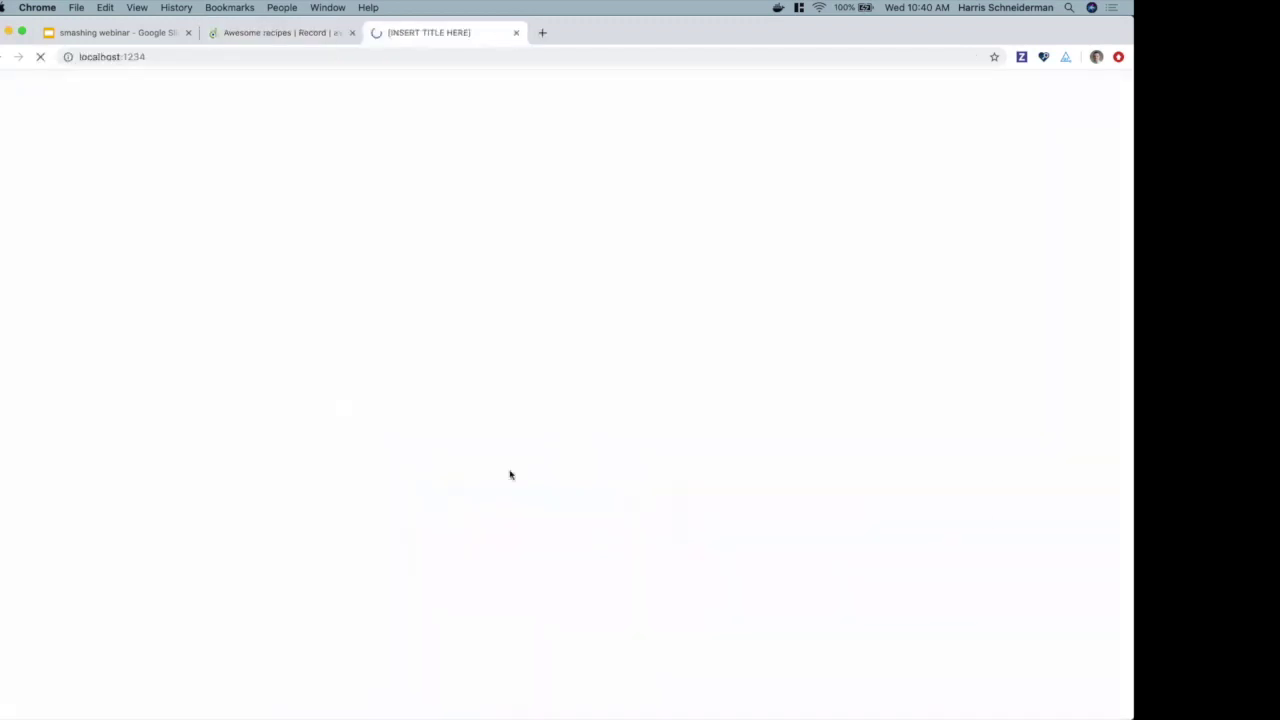
# Step: Start the Page information test in the axe panel, reaching the page-title question for "[INSERT TITLE HERE]"
pyautogui.press('super+alt+i')
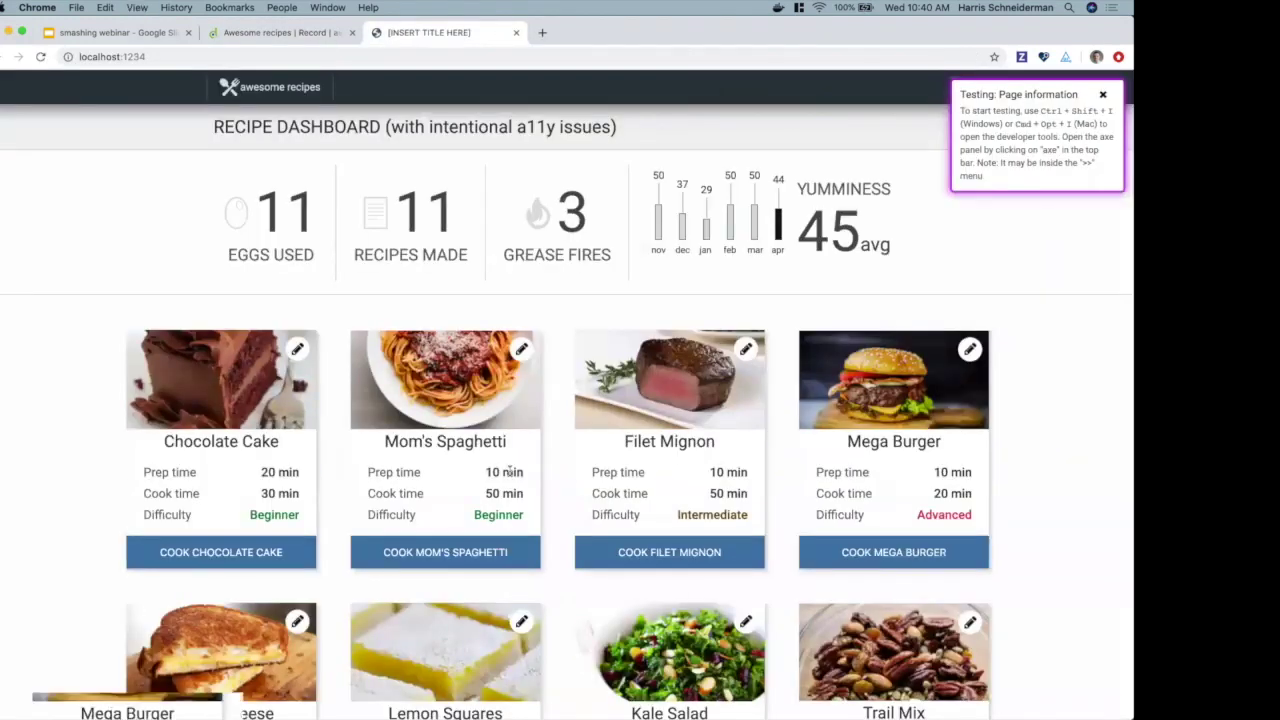
pyautogui.click(897, 79)
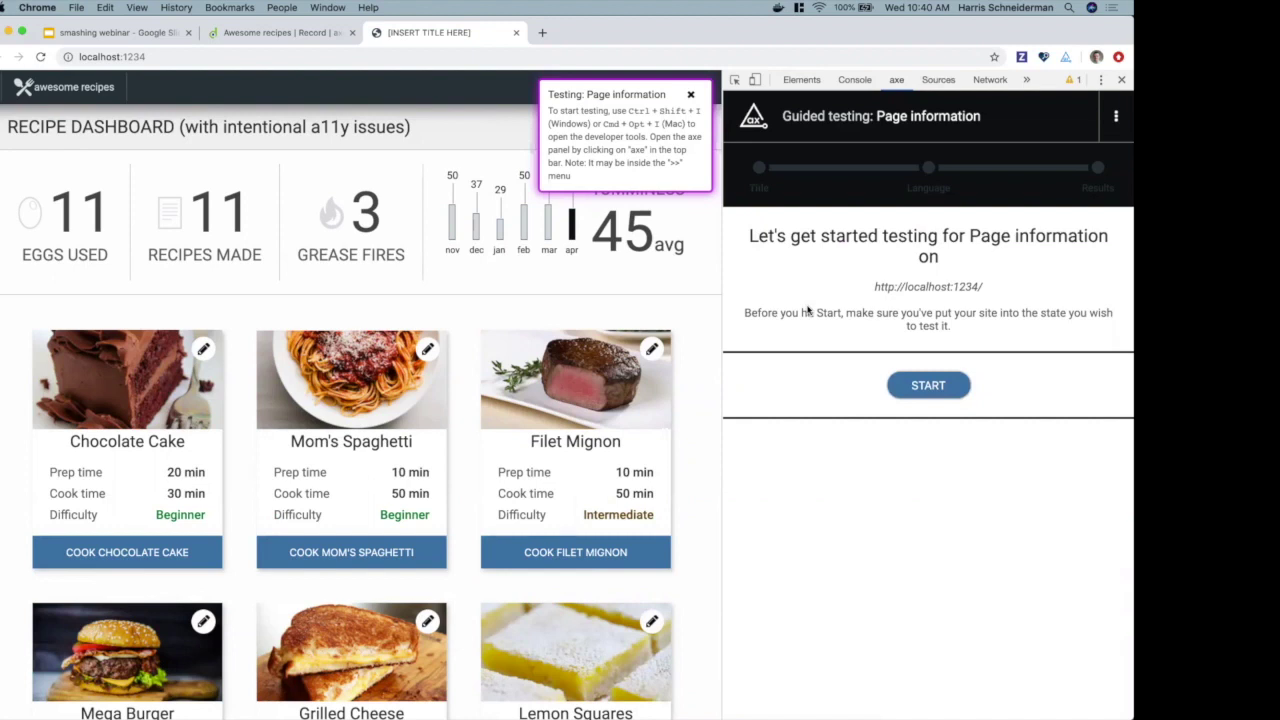
pyautogui.click(908, 385)
pyautogui.click(287, 33)
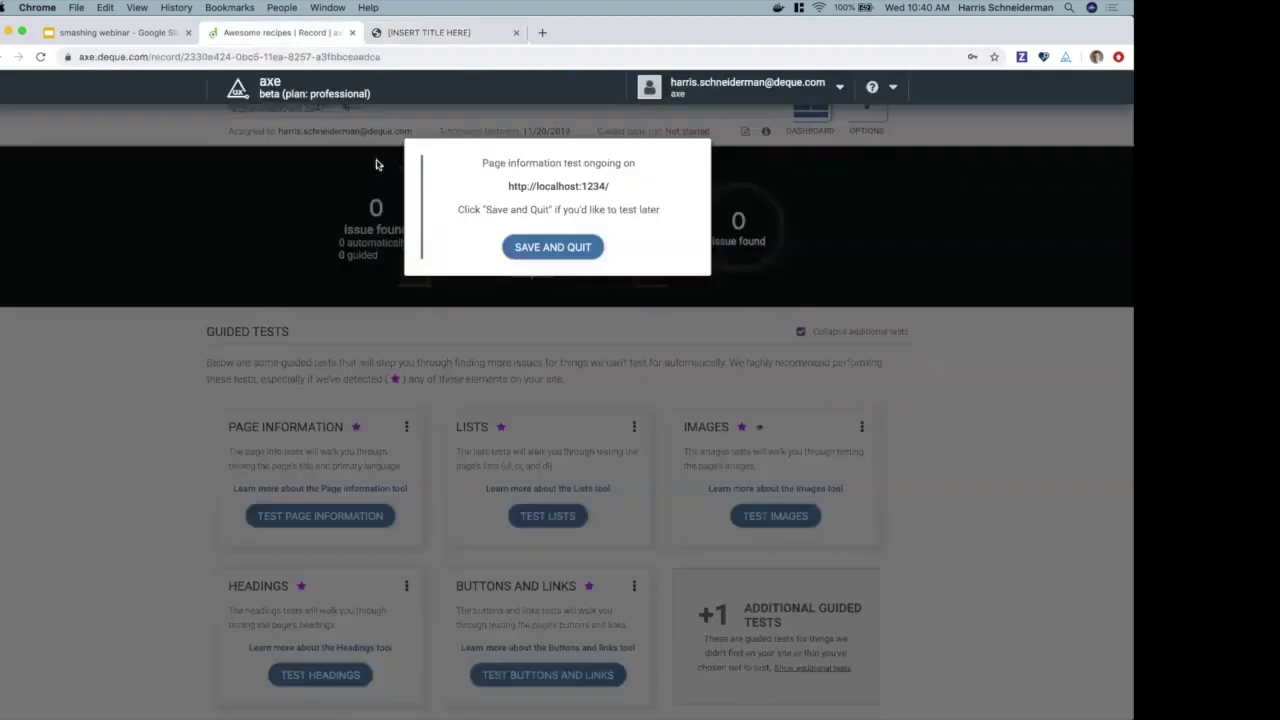
pyautogui.click(419, 33)
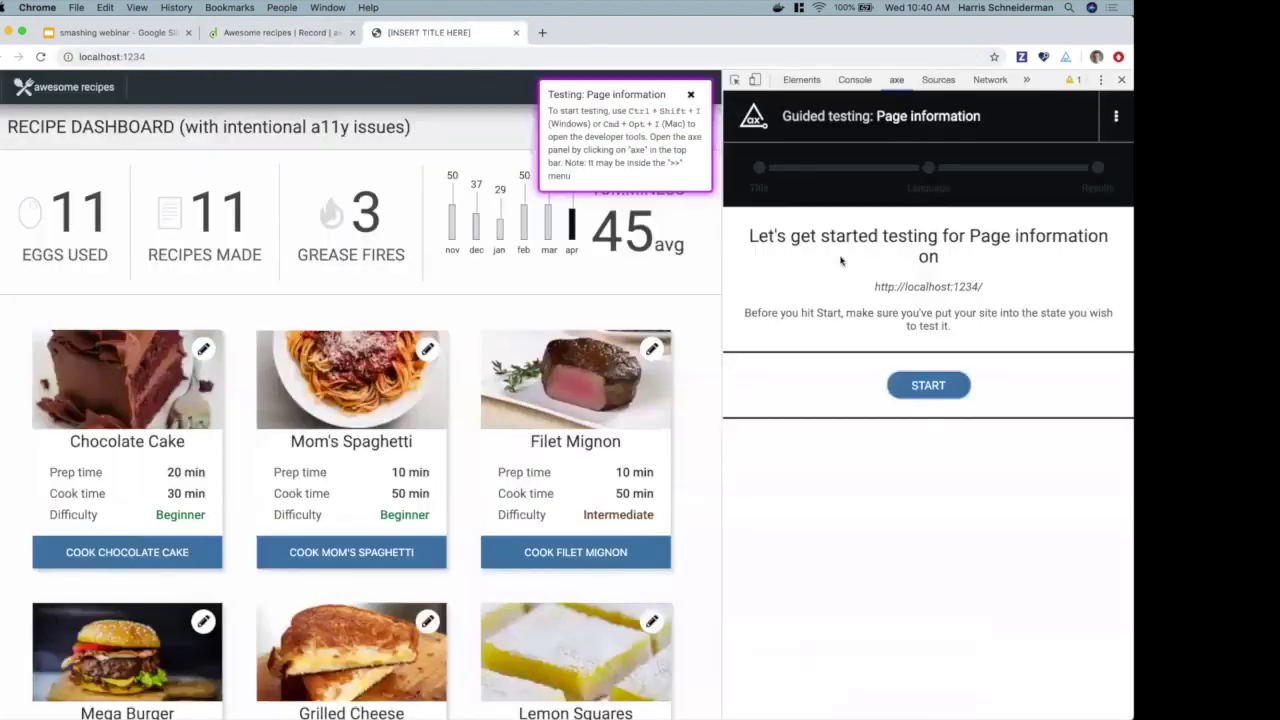
pyautogui.click(929, 386)
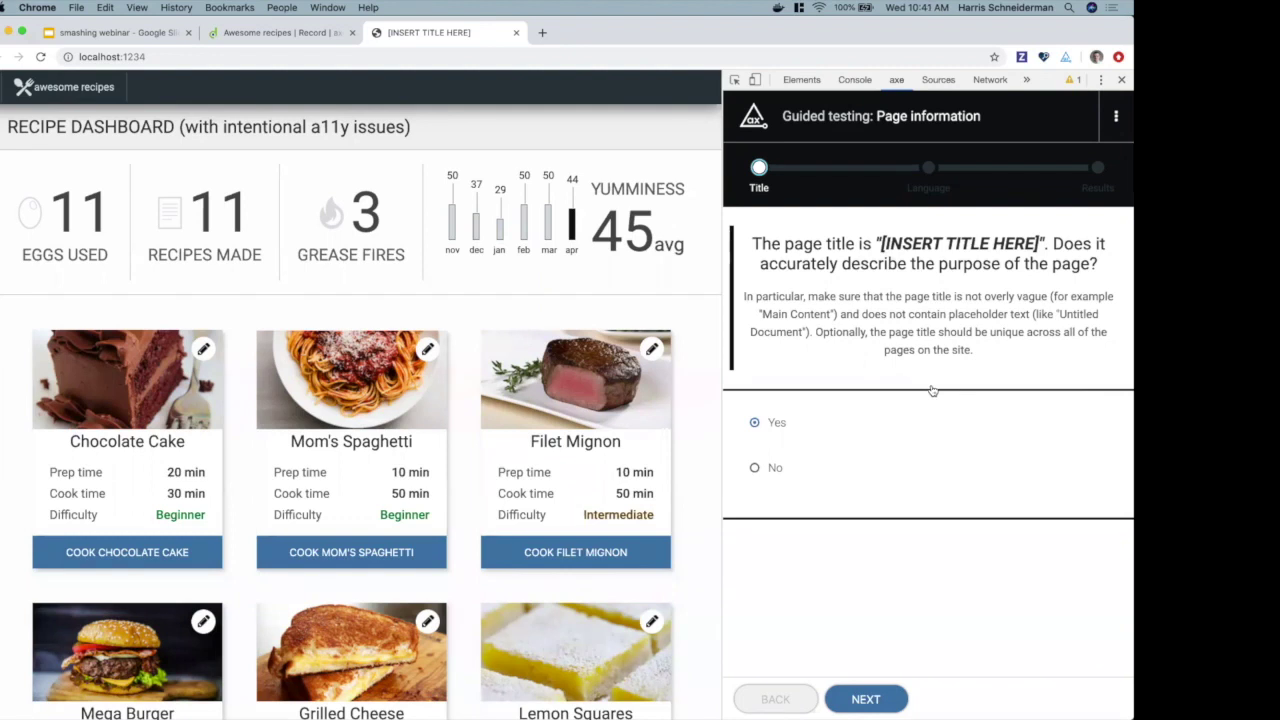
# Step: Mark the page title as not descriptive, confirm English as the language, and save the test
pyautogui.click(756, 469)
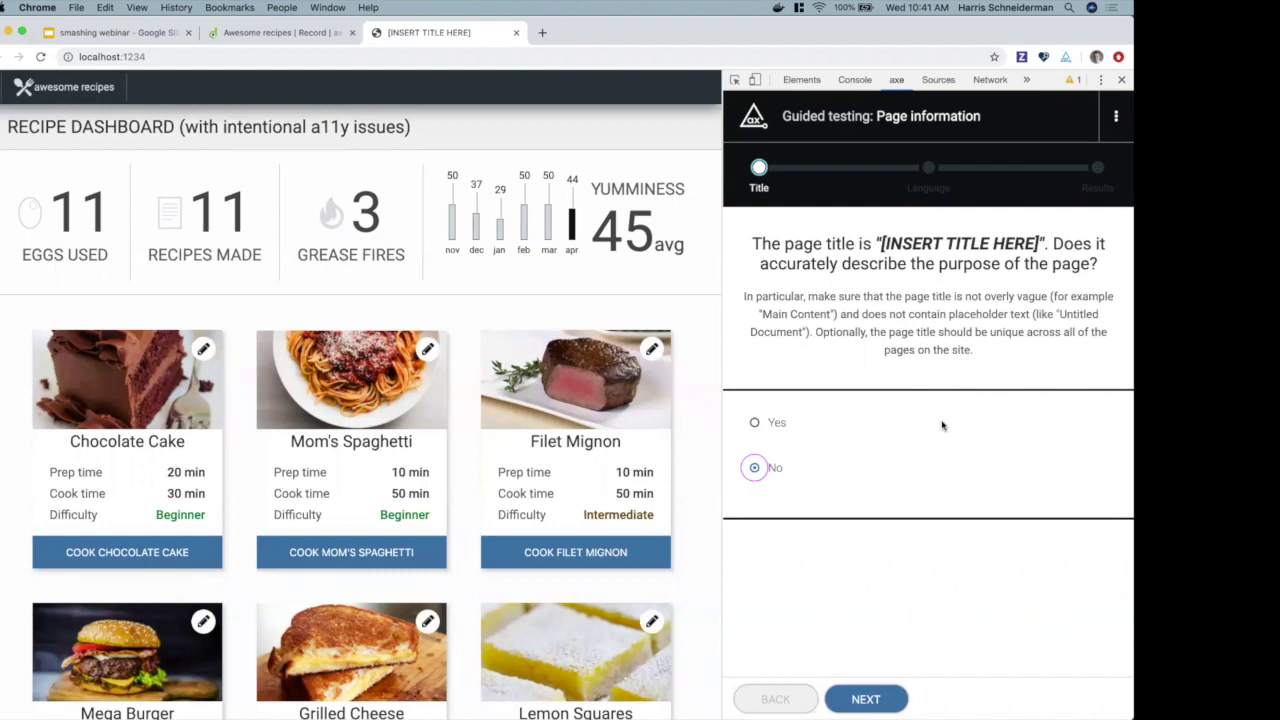
pyautogui.click(866, 700)
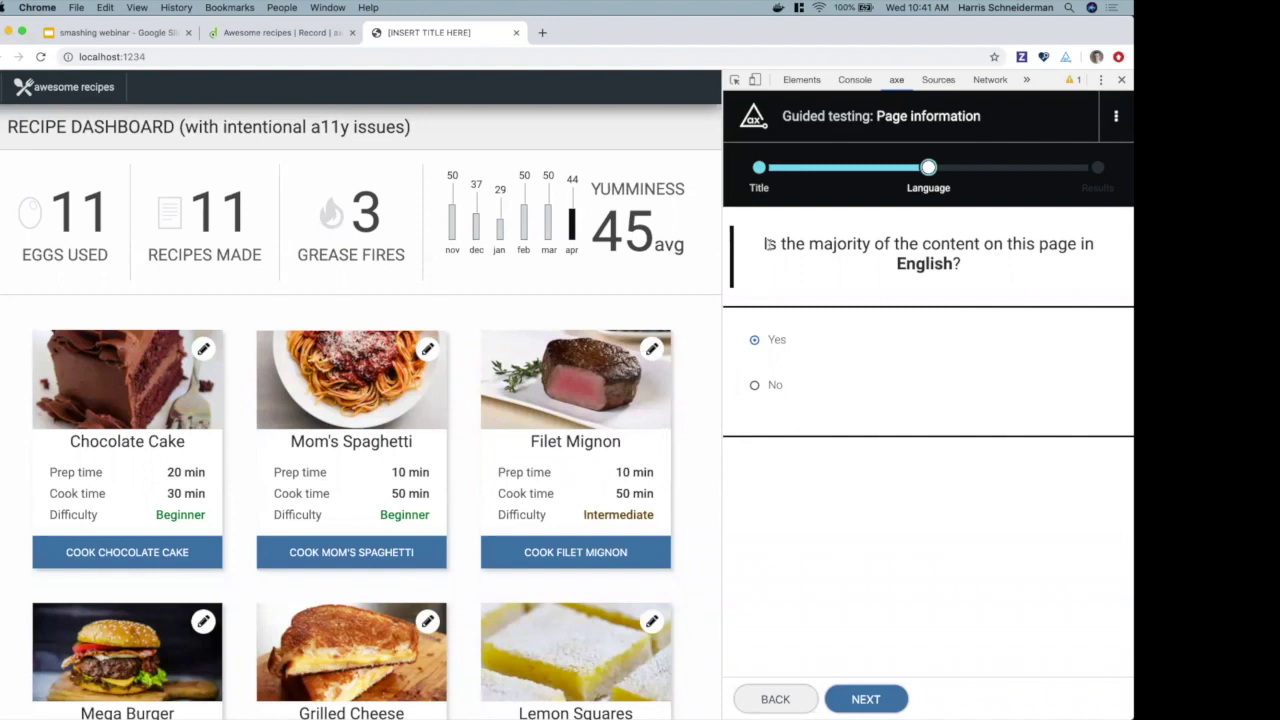
pyautogui.doubleClick(924, 264)
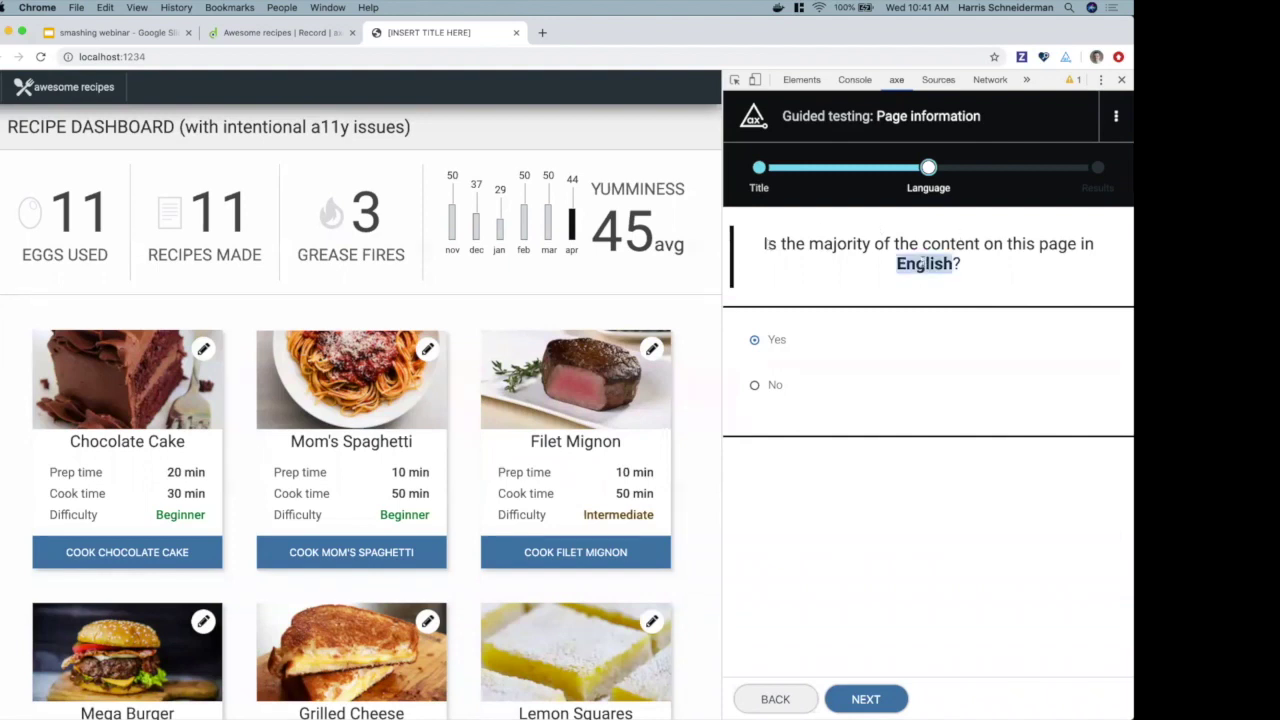
pyautogui.click(878, 268)
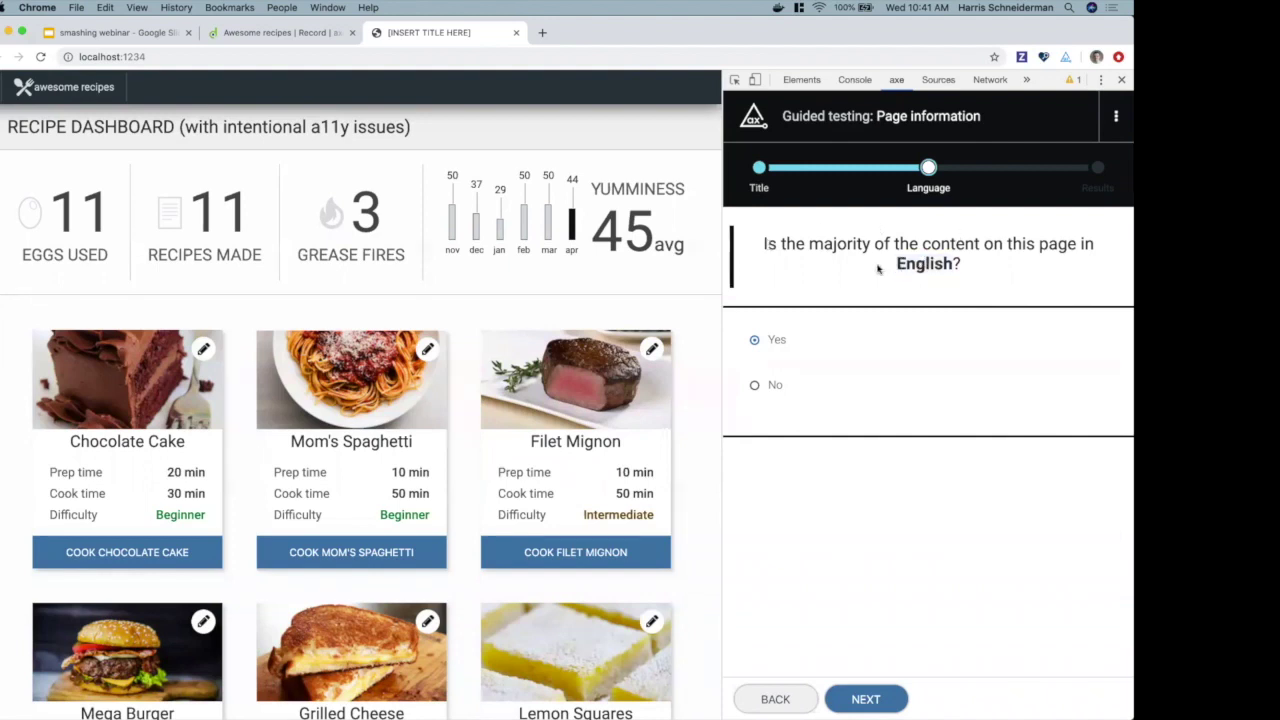
pyautogui.click(754, 340)
pyautogui.click(866, 699)
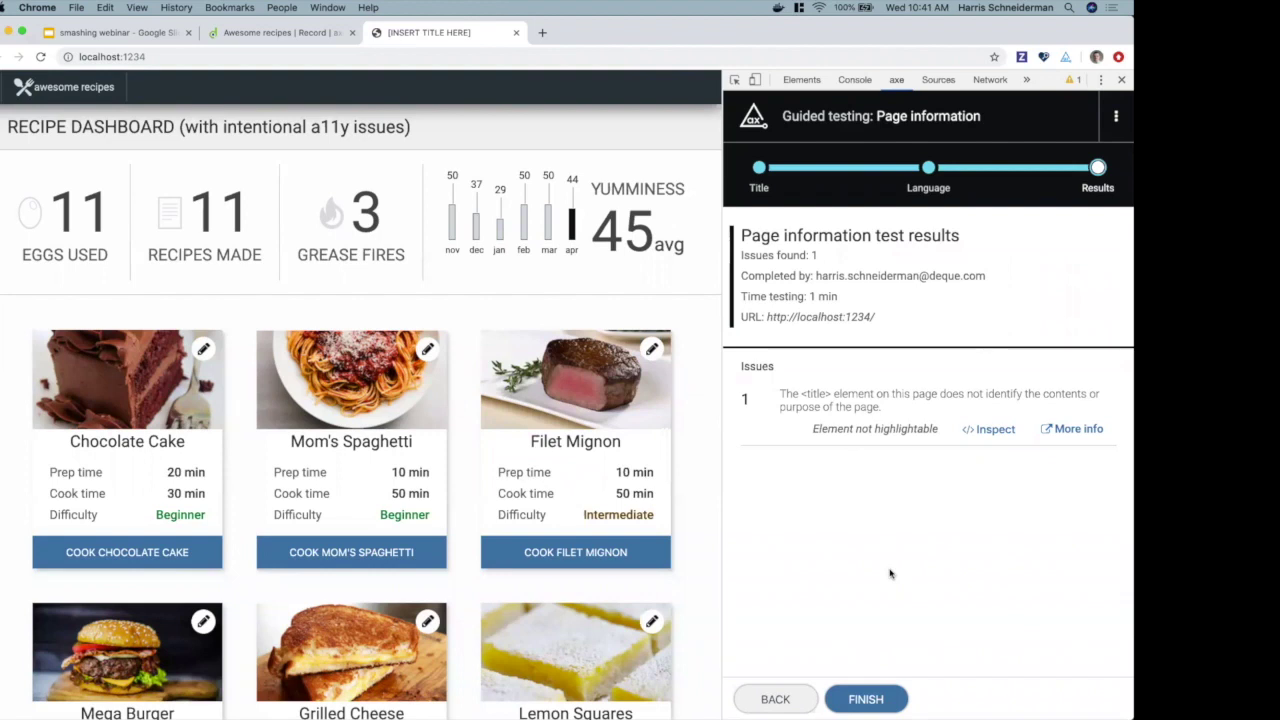
pyautogui.click(866, 699)
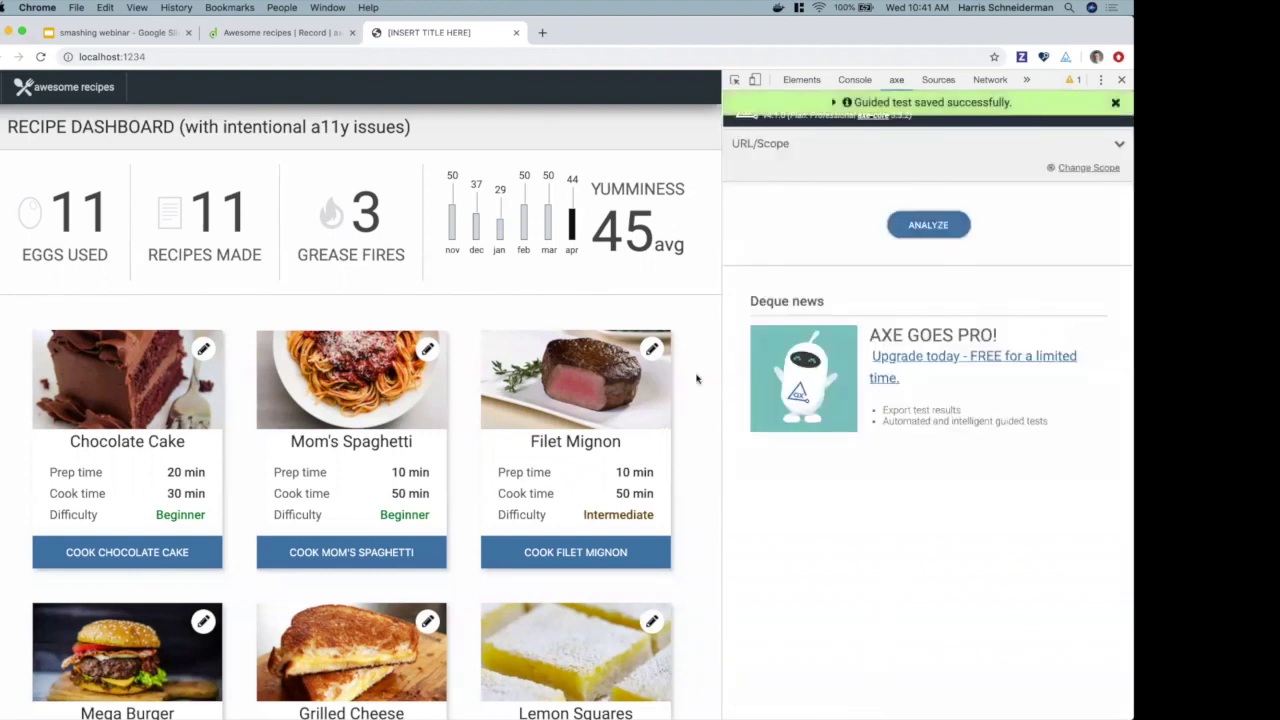
# Step: Check the axe record's Page Information result, close the local dashboard tab, and go to VS Code
pyautogui.click(326, 38)
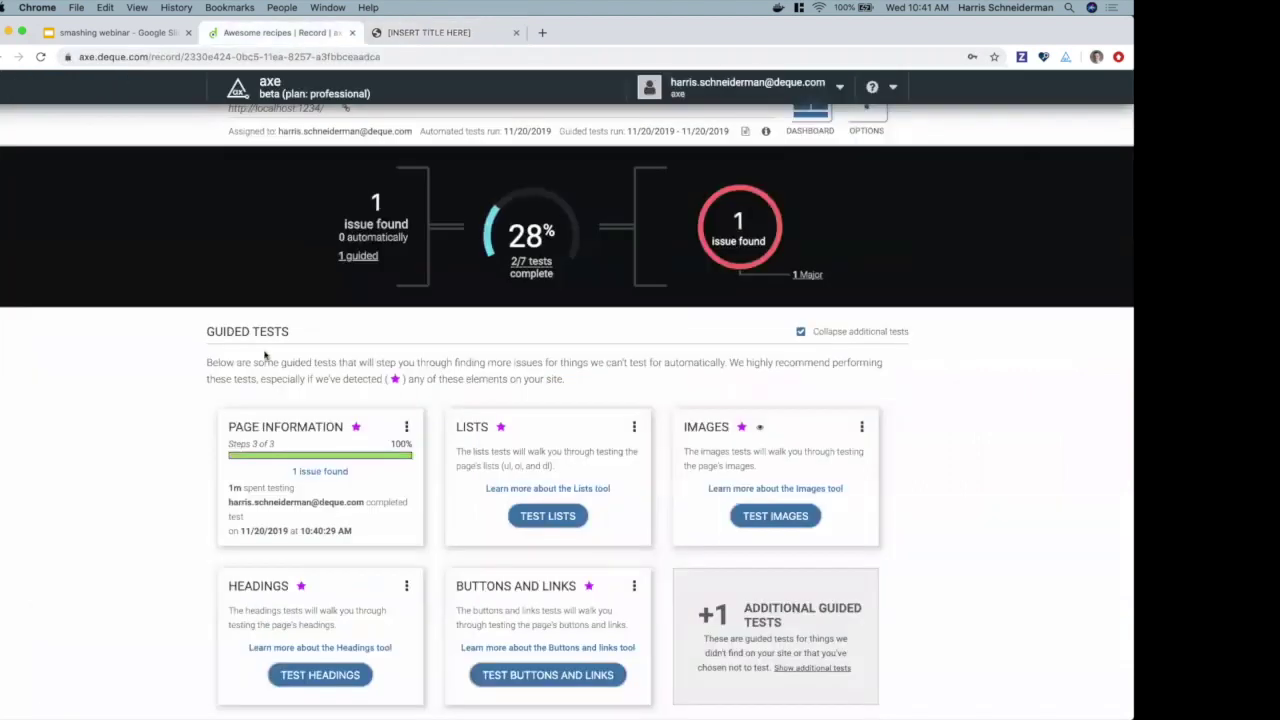
pyautogui.click(516, 32)
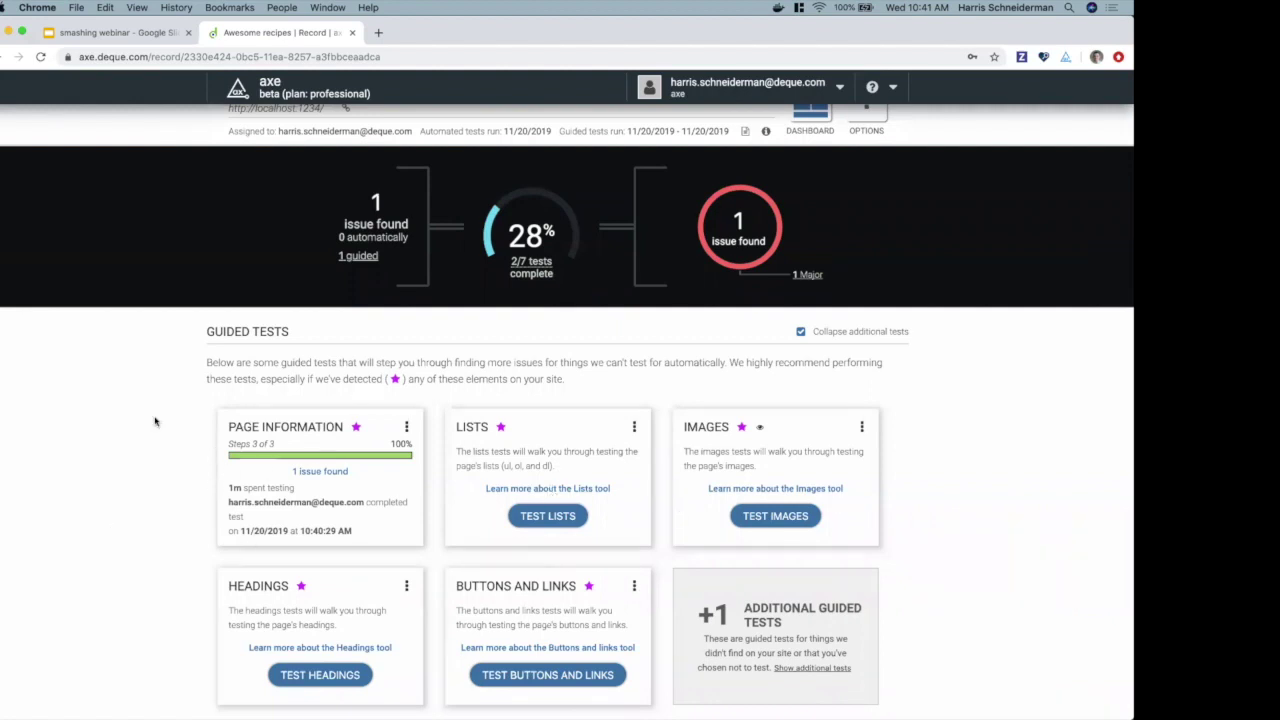
pyautogui.hotkey('ctrl', 'Right')
# Step: Change the index.html <title> placeholder to 'Awesome recipes', save the file, and return to Chrome
pyautogui.click(395, 36)
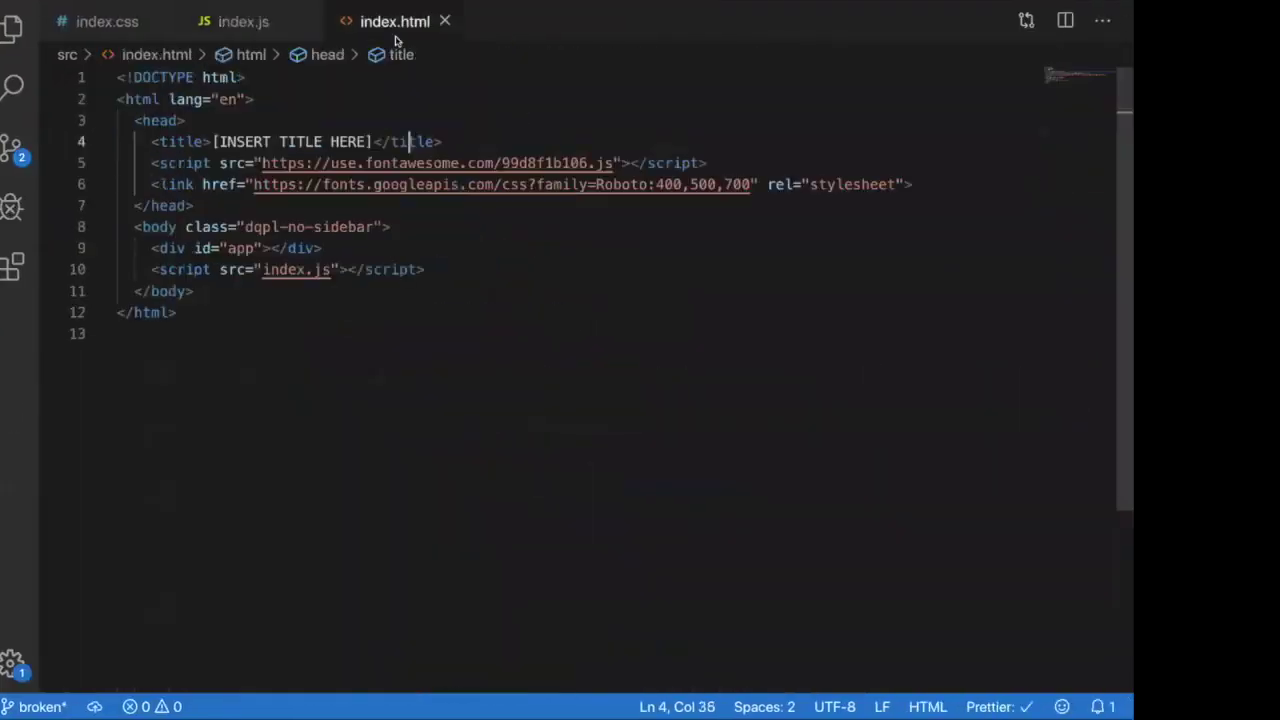
pyautogui.click(372, 141)
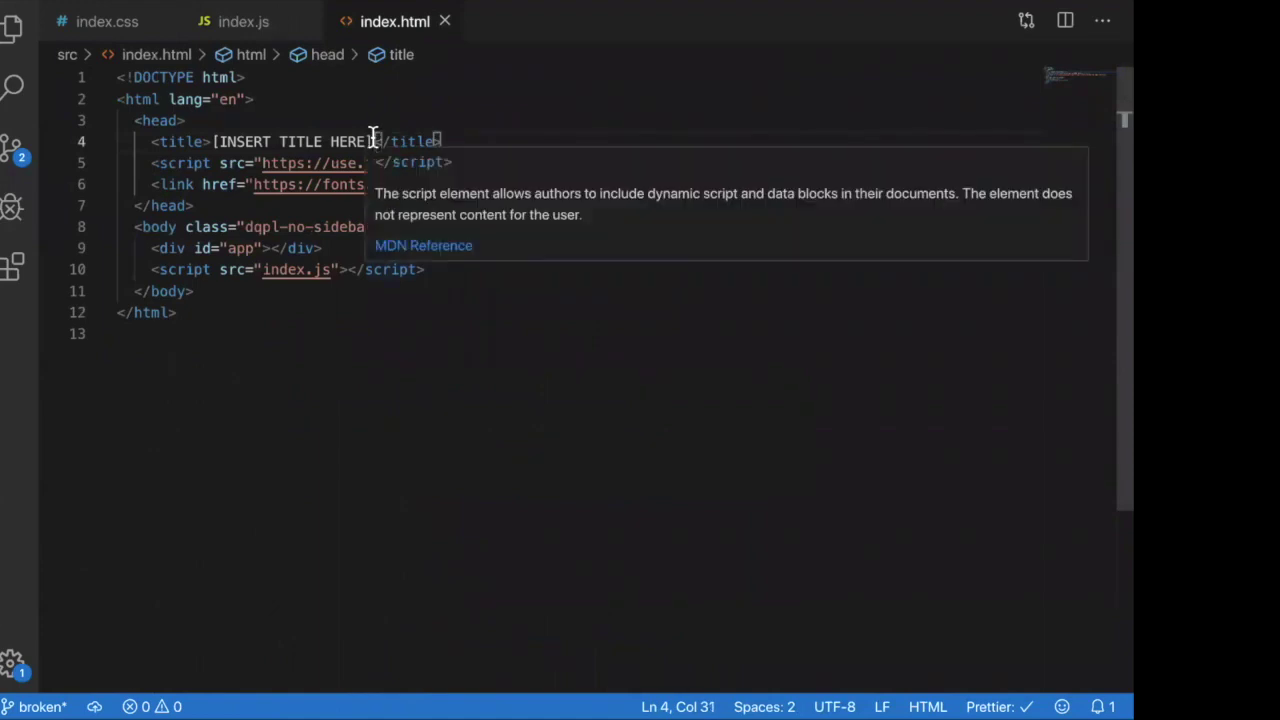
pyautogui.hotkey('shift', 'Left')
pyautogui.hotkey('shift', 'Left')
pyautogui.hotkey('shift', 'Left')
pyautogui.hotkey('shift', 'Left')
pyautogui.hotkey('shift', 'Left')
pyautogui.hotkey('shift', 'Left')
pyautogui.hotkey('shift', 'Left')
pyautogui.hotkey('shift', 'Left')
pyautogui.hotkey('shift', 'Left')
pyautogui.hotkey('shift', 'Left')
pyautogui.hotkey('shift', 'Left')
pyautogui.hotkey('shift', 'Left')
pyautogui.hotkey('shift', 'Left')
pyautogui.hotkey('shift', 'Left')
pyautogui.hotkey('shift', 'Left')
pyautogui.hotkey('shift', 'Left')
pyautogui.hotkey('shift', 'Left')
pyautogui.hotkey('shift', 'Left')
pyautogui.hotkey('shift', 'Left')
pyautogui.hotkey('shift', 'Left')
pyautogui.hotkey('shift', 'Right')
pyautogui.press('BackSpace')
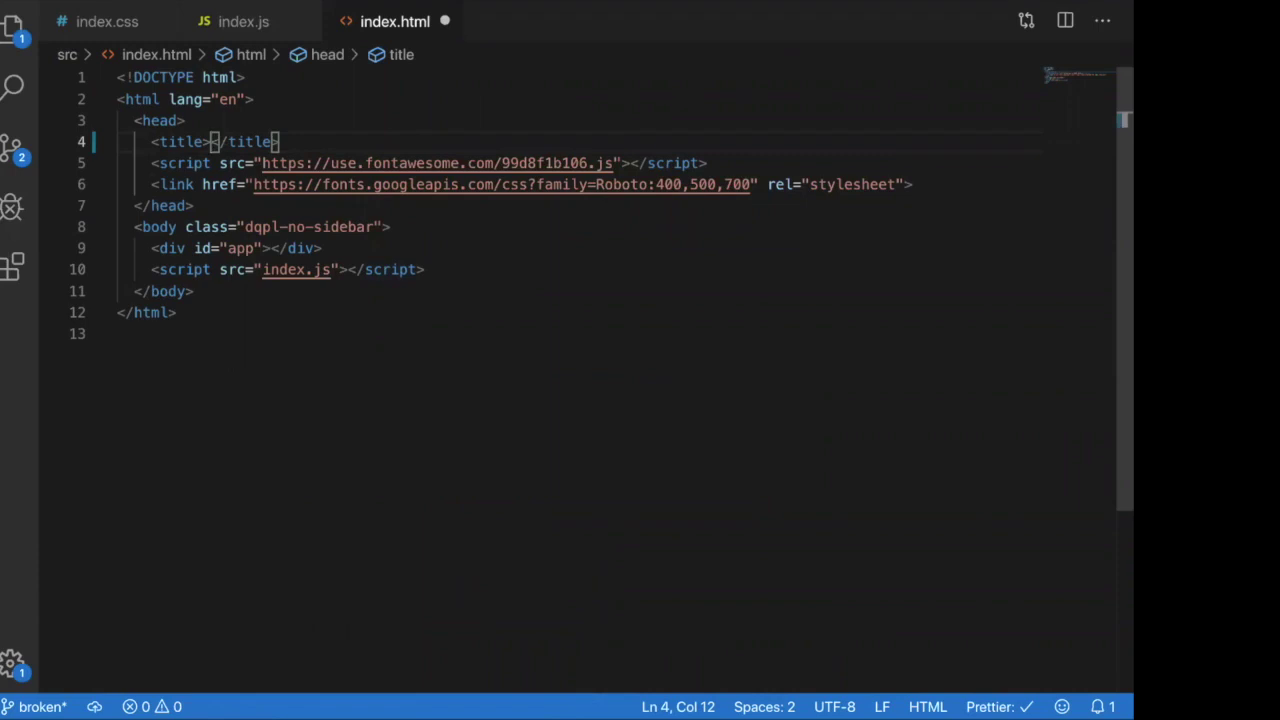
pyautogui.write('Awesome')
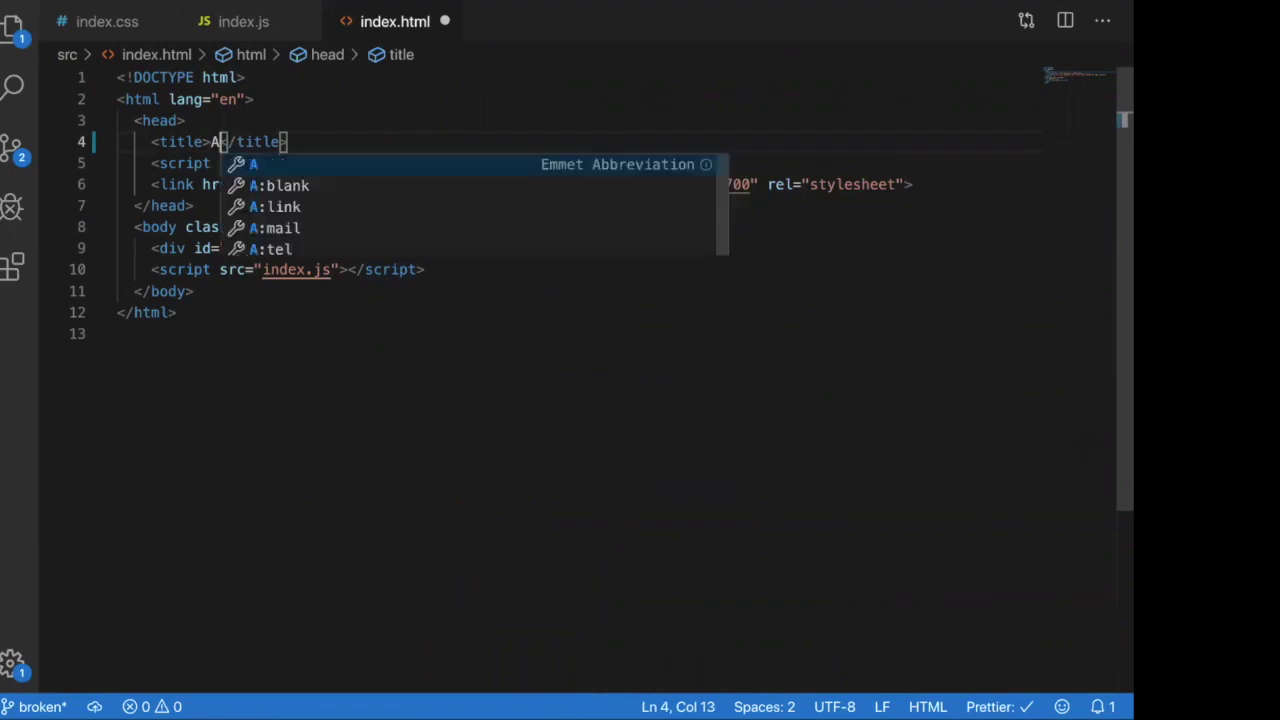
pyautogui.write(' recipes')
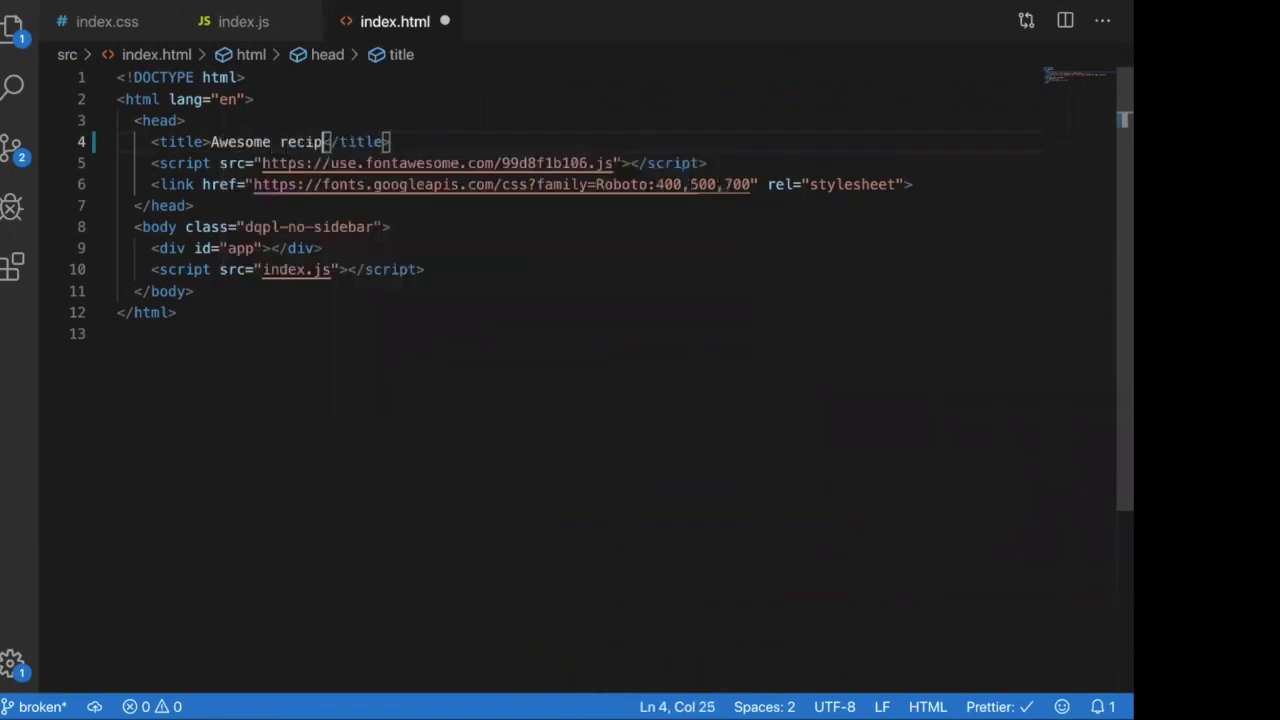
pyautogui.click(396, 396)
pyautogui.hotkey('ctrl', 's')
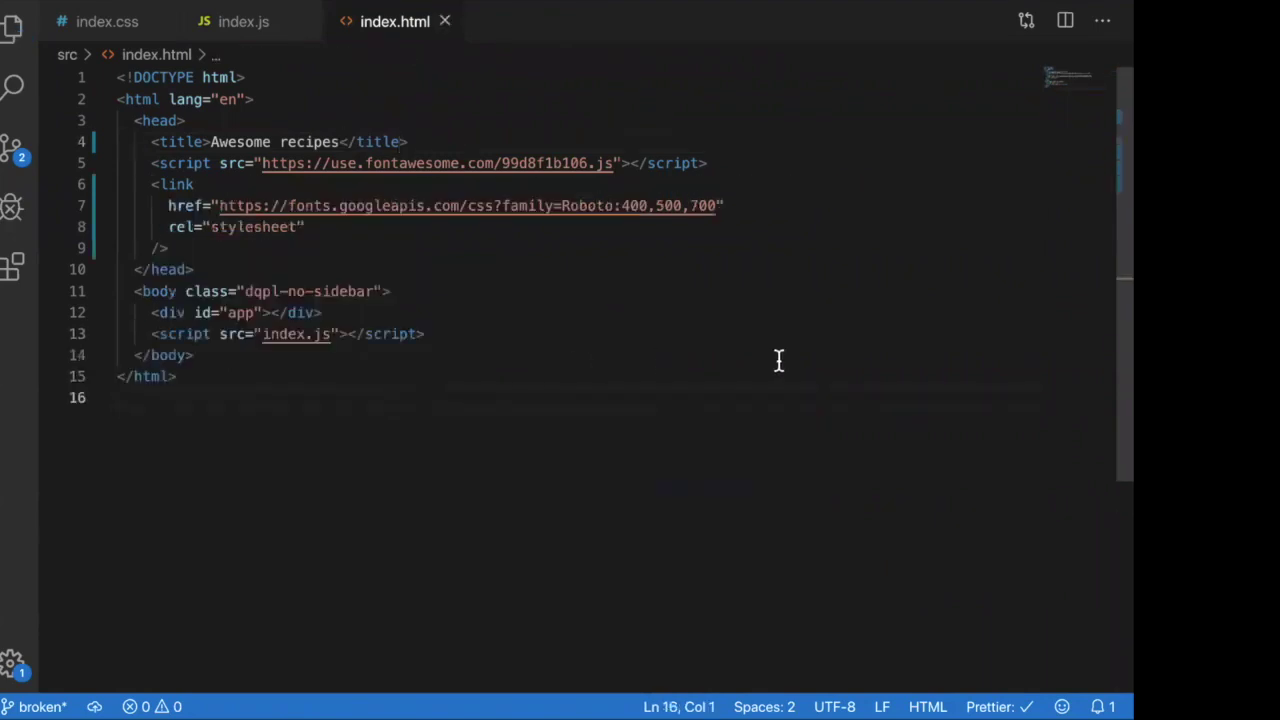
pyautogui.hotkey('ctrl', 'Left')
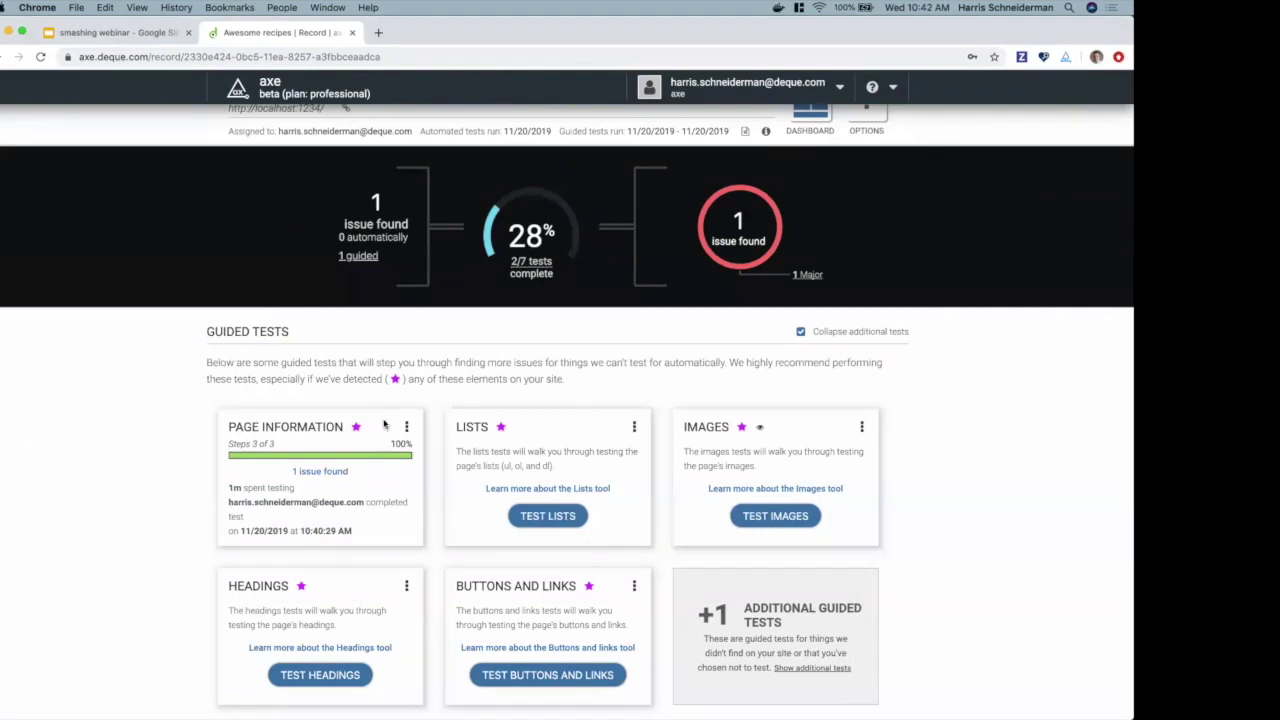
# Step: Clear the existing Page Information test results on the axe record
pyautogui.click(405, 427)
pyautogui.click(342, 457)
pyautogui.click(510, 197)
# Step: Rerun the Page Information guided test, accepting 'Awesome recipes' as descriptive, and save it with 0 issues
pyautogui.click(322, 516)
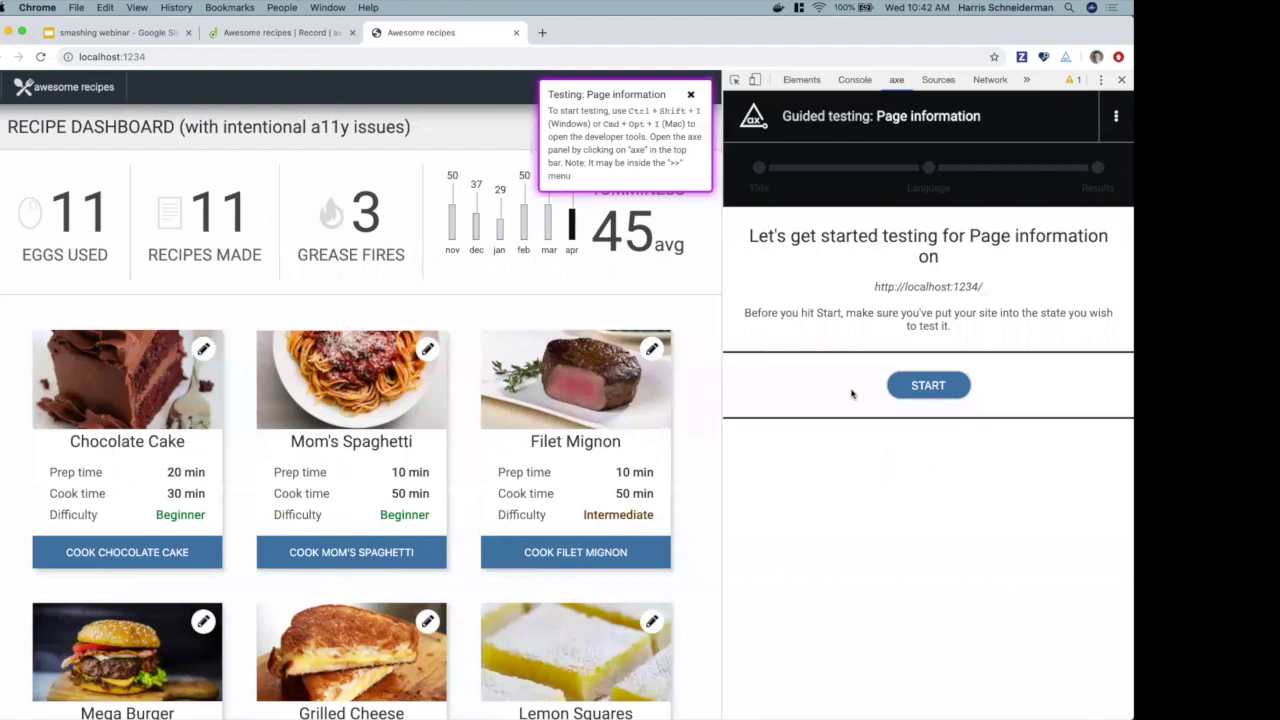
pyautogui.click(908, 390)
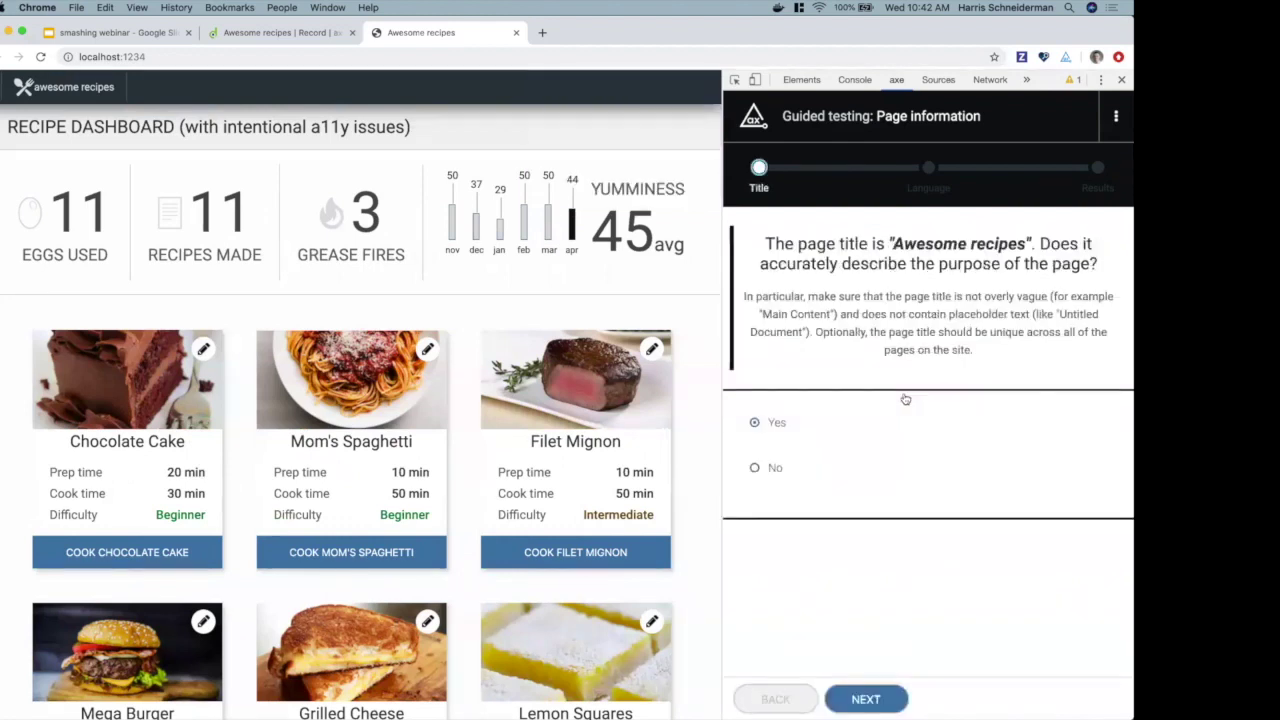
pyautogui.click(772, 425)
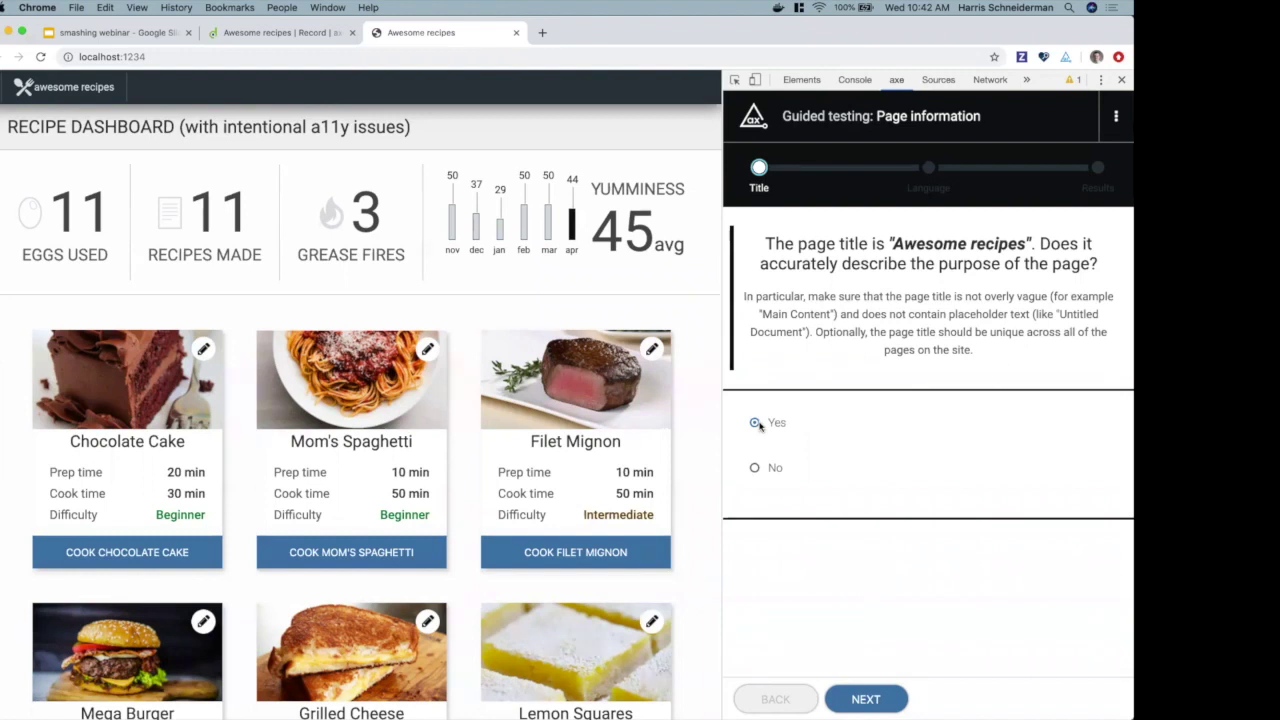
pyautogui.click(886, 698)
pyautogui.click(878, 698)
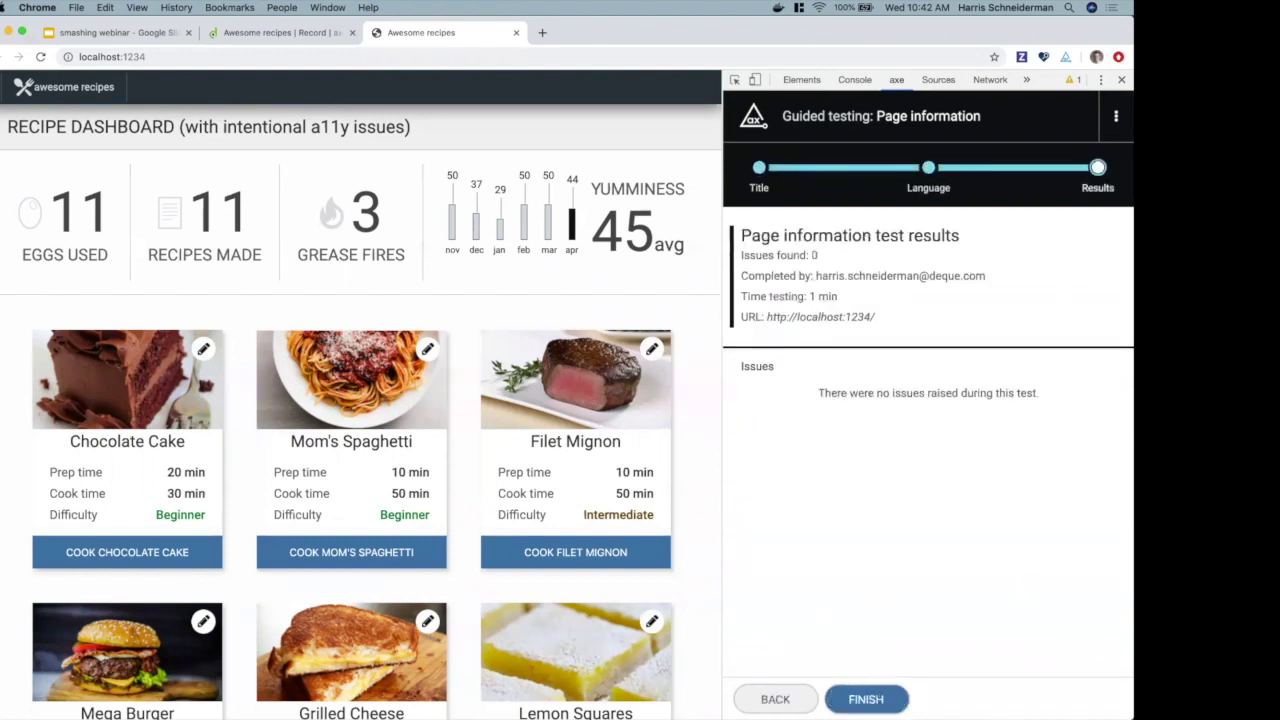
pyautogui.click(868, 697)
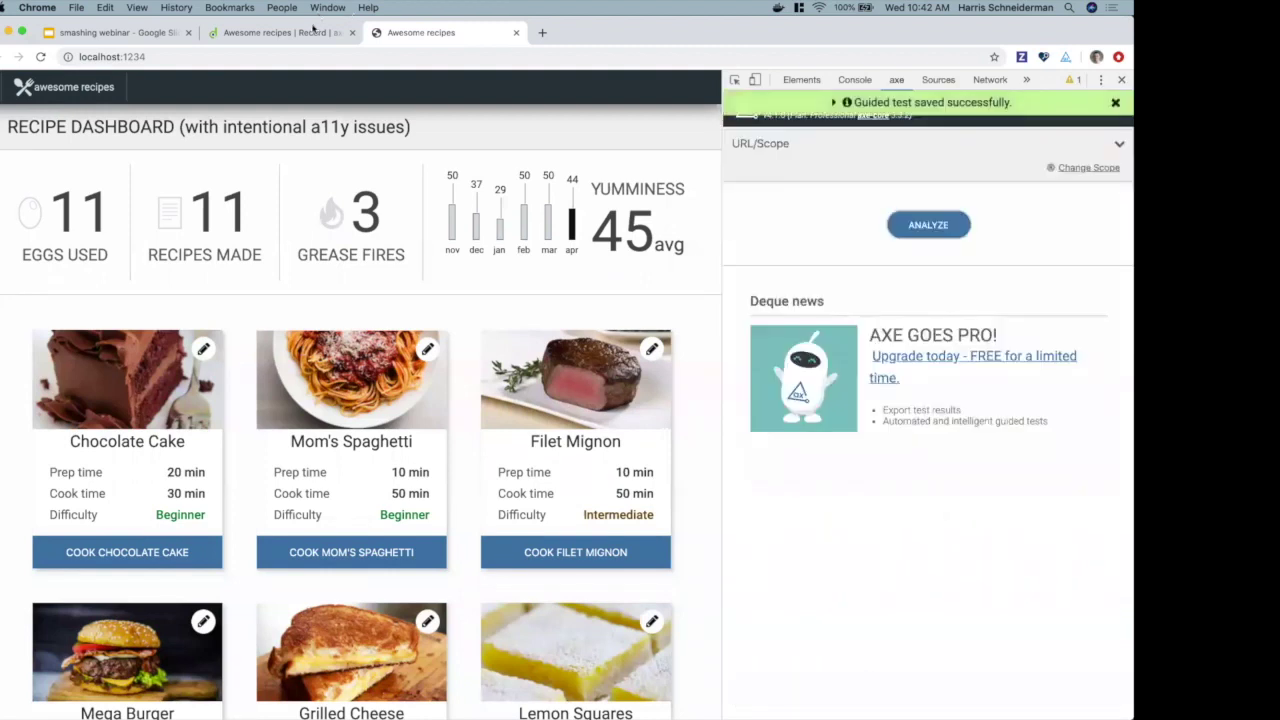
pyautogui.click(313, 31)
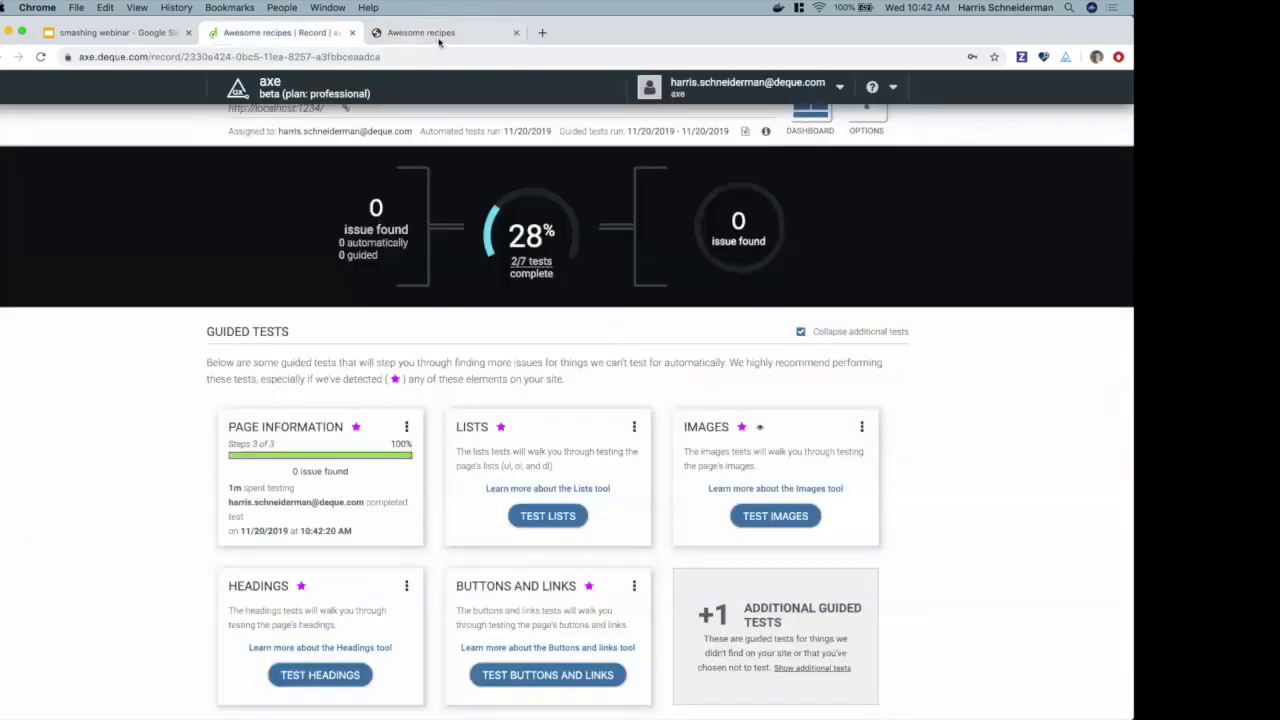
# Step: Close the extra Awesome recipes tab, view the webinar slides, then move to VS Code
pyautogui.click(514, 33)
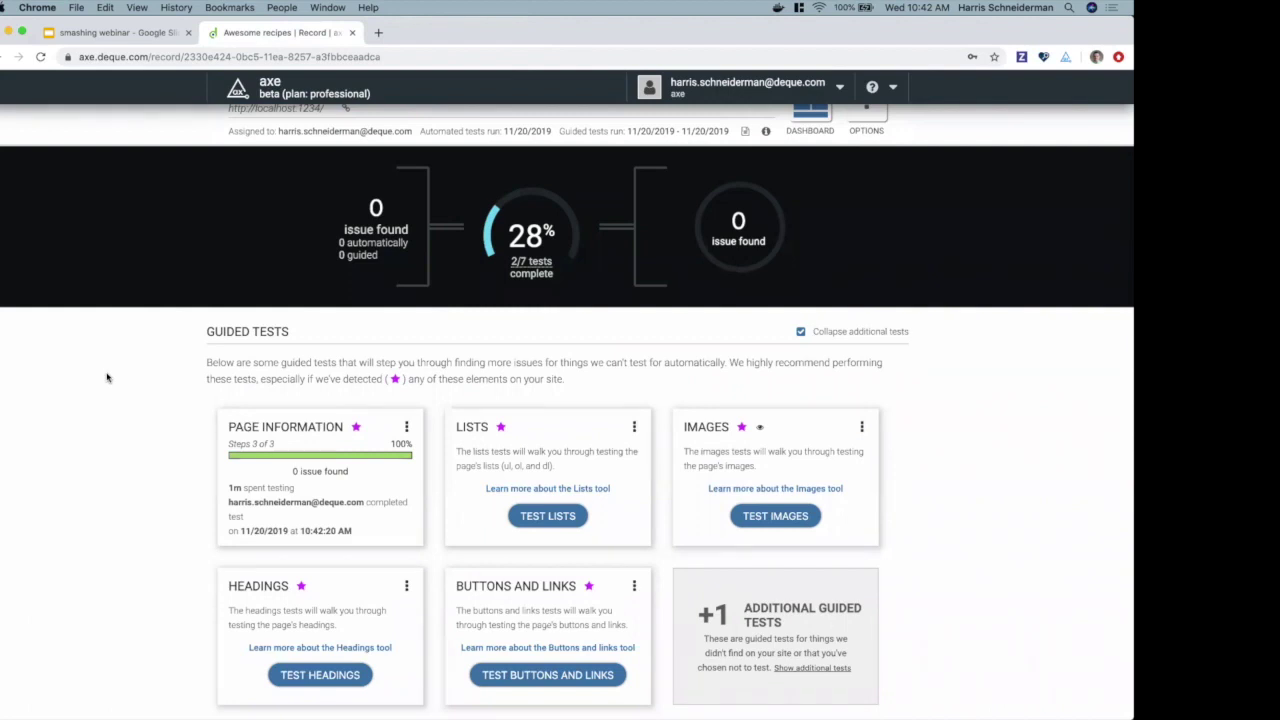
pyautogui.click(120, 33)
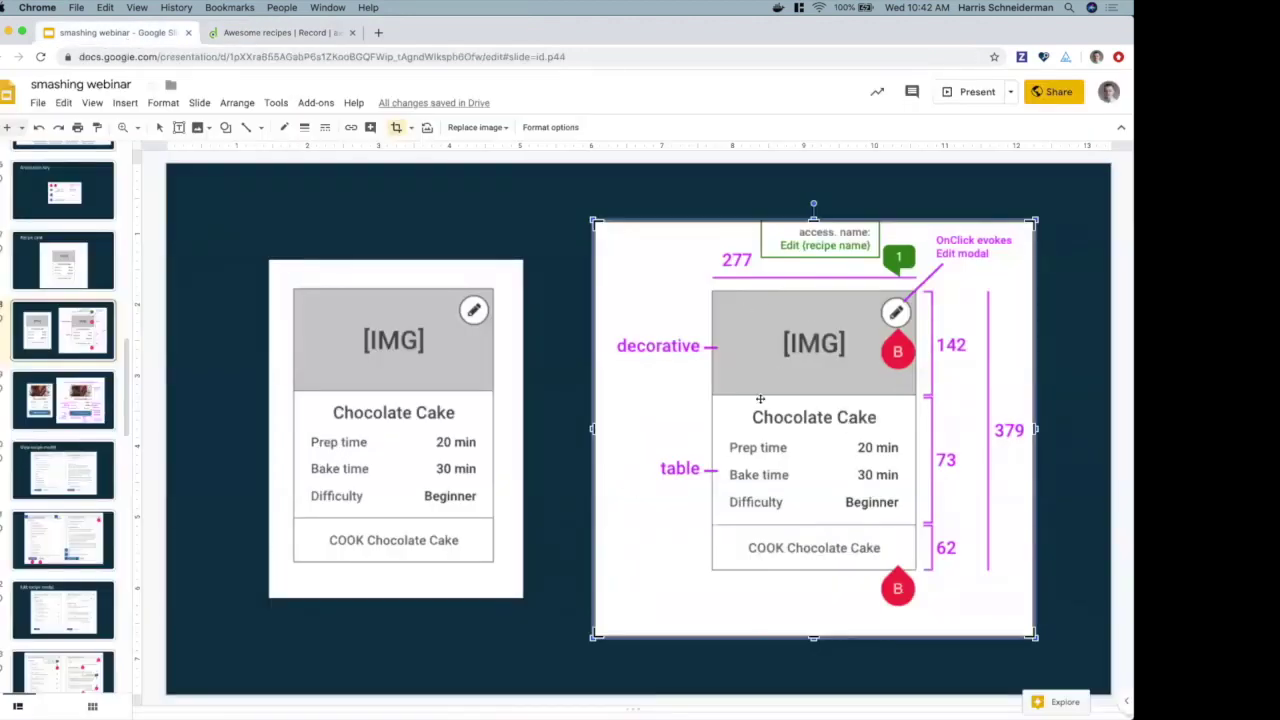
pyautogui.hotkey('ctrl', 'Right')
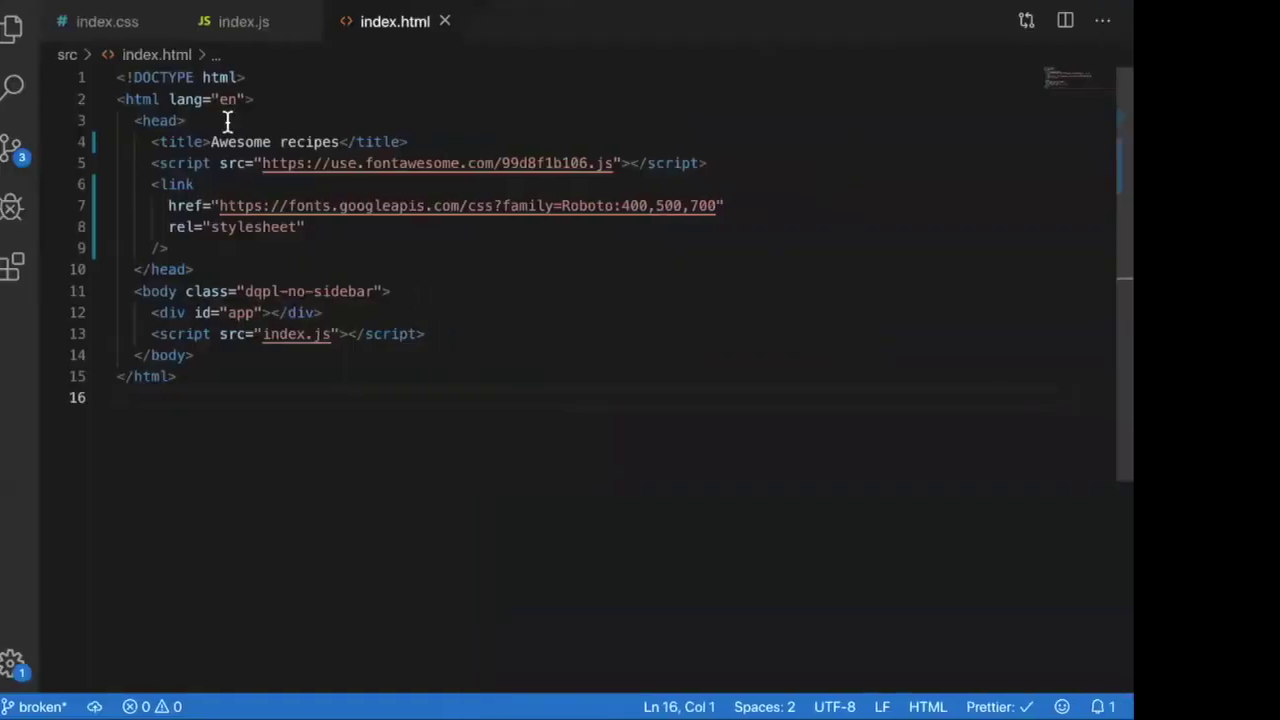
# Step: Inspect the Recipes__card JSX on lines 21–41 of index.js, then return to the axe record
pyautogui.click(235, 21)
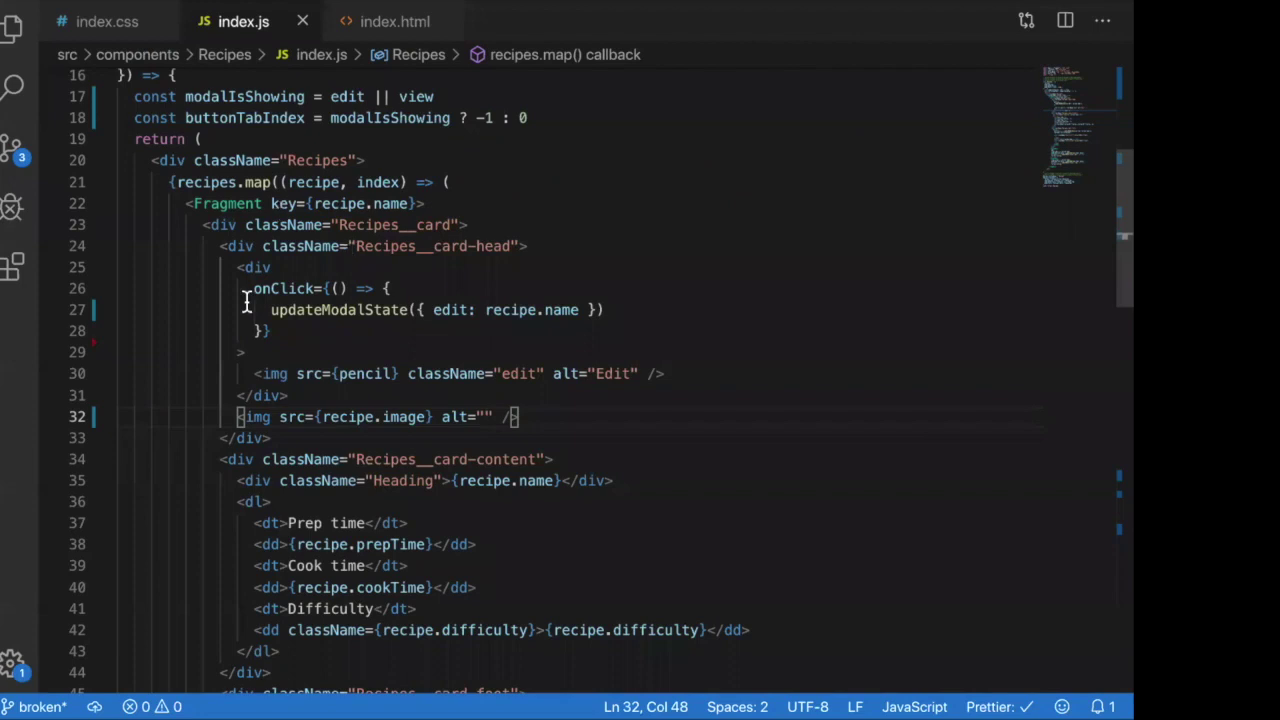
pyautogui.click(316, 203)
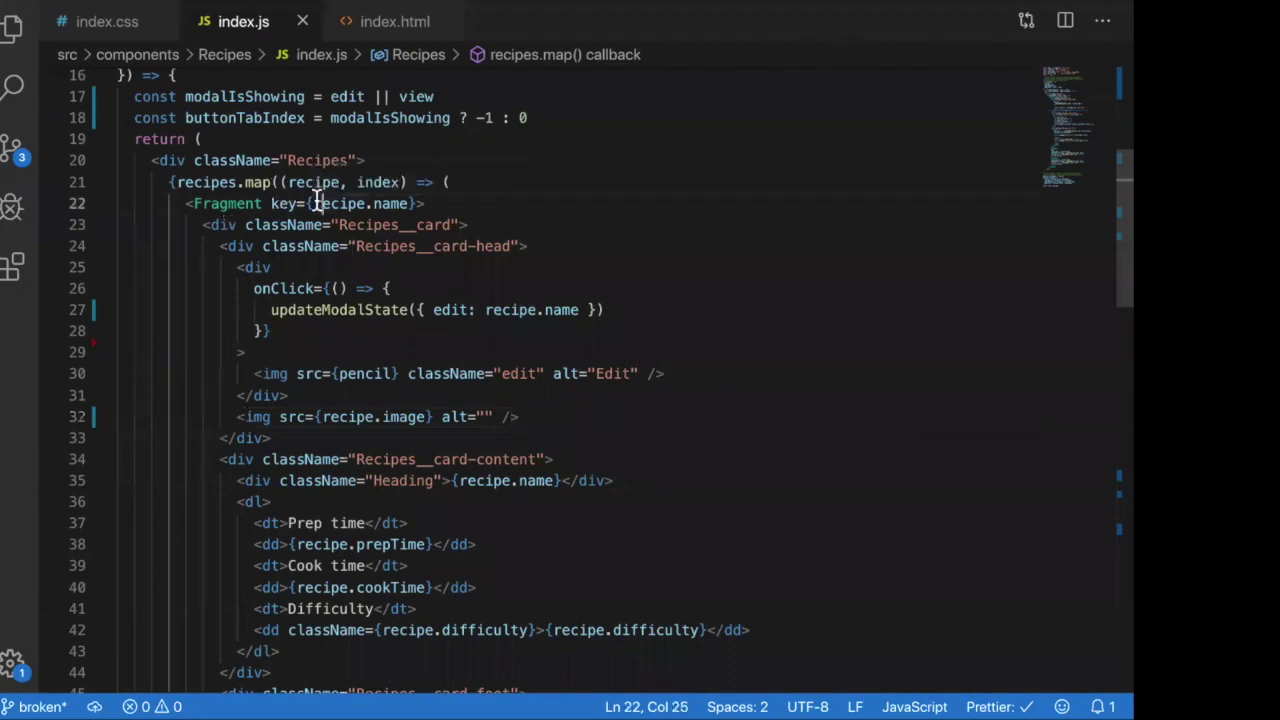
pyautogui.doubleClick(316, 203)
pyautogui.moveTo(203, 224); pyautogui.dragTo(255, 416)
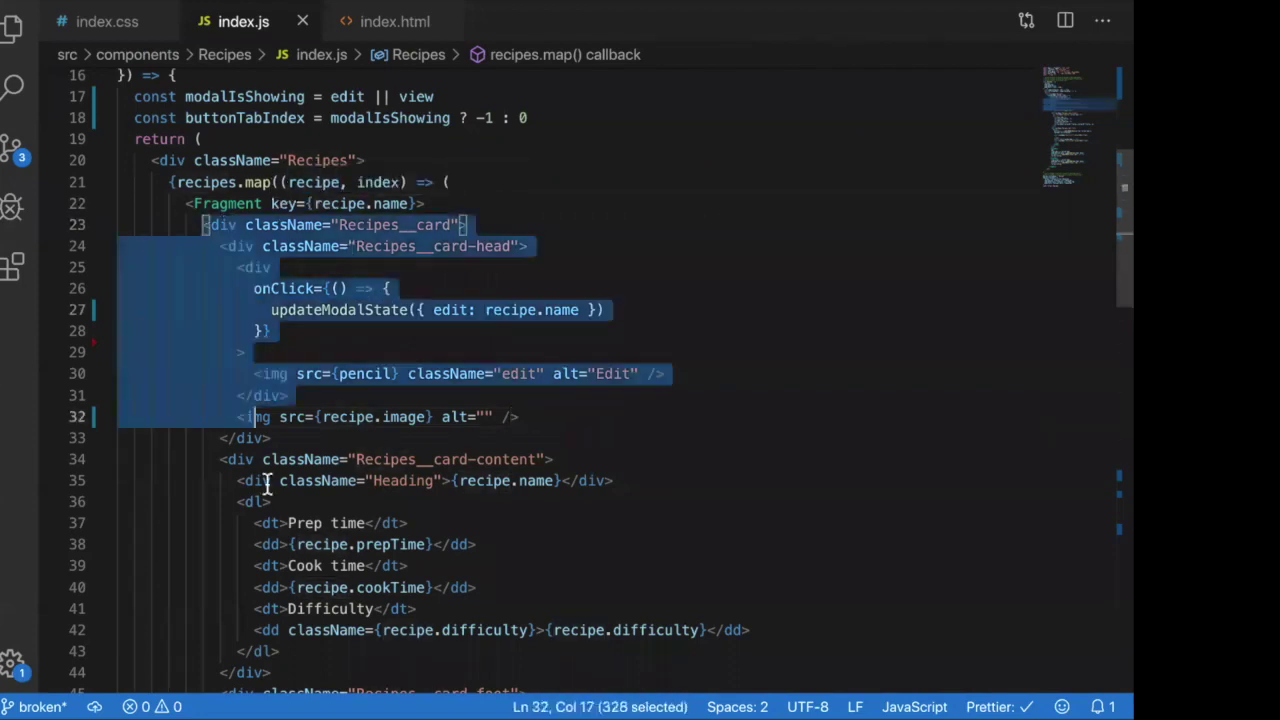
pyautogui.moveTo(265, 482); pyautogui.dragTo(270, 608)
pyautogui.doubleClick(222, 186)
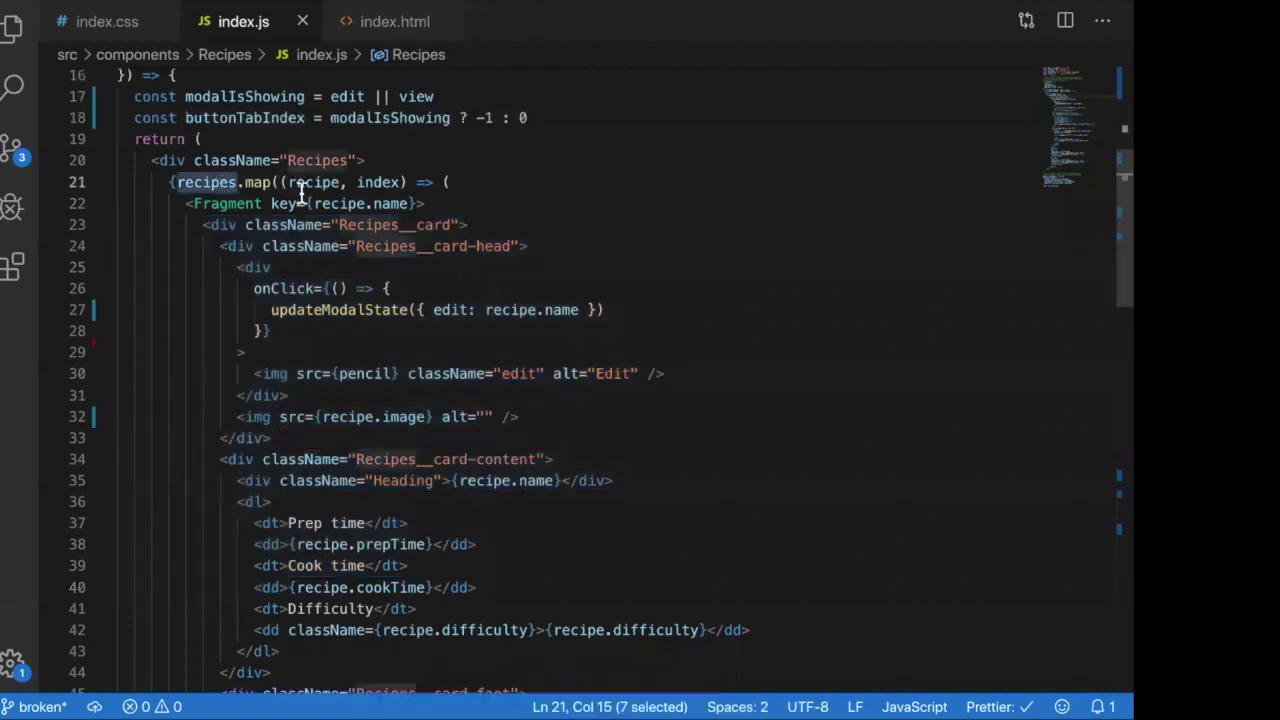
pyautogui.doubleClick(395, 224)
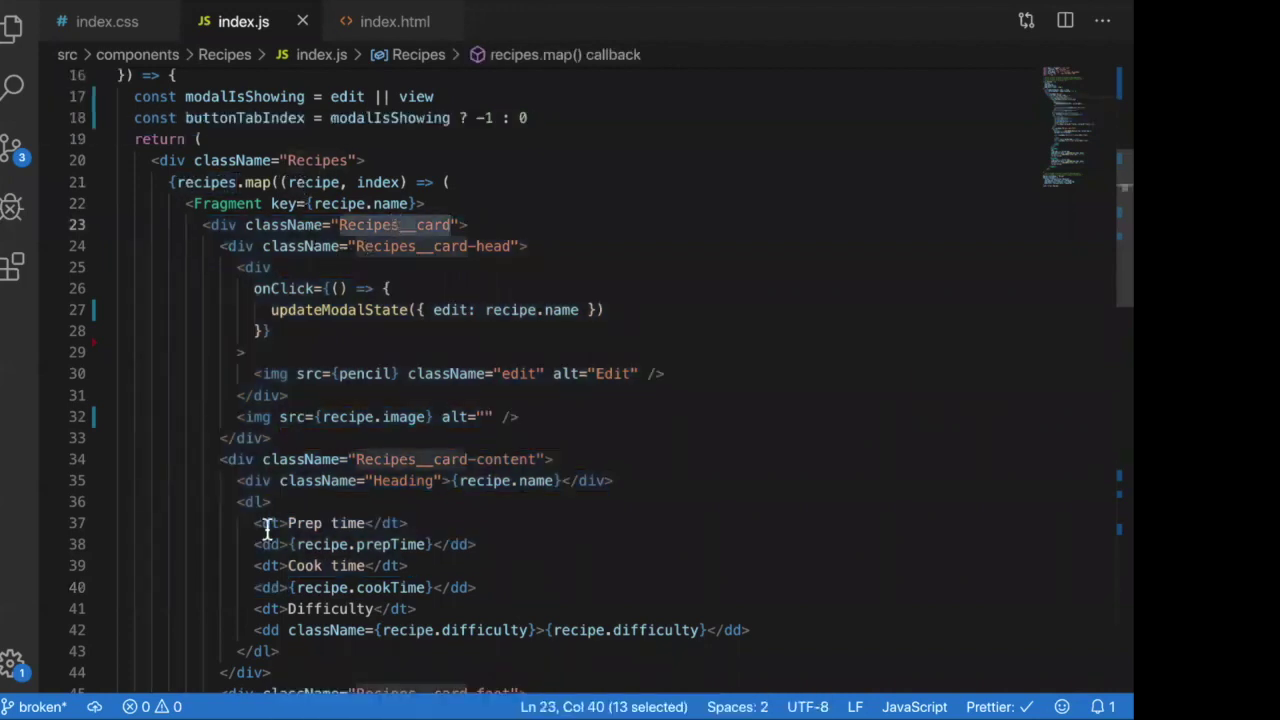
pyautogui.scroll(-7, 267, 530)
pyautogui.scroll(4, 266, 523)
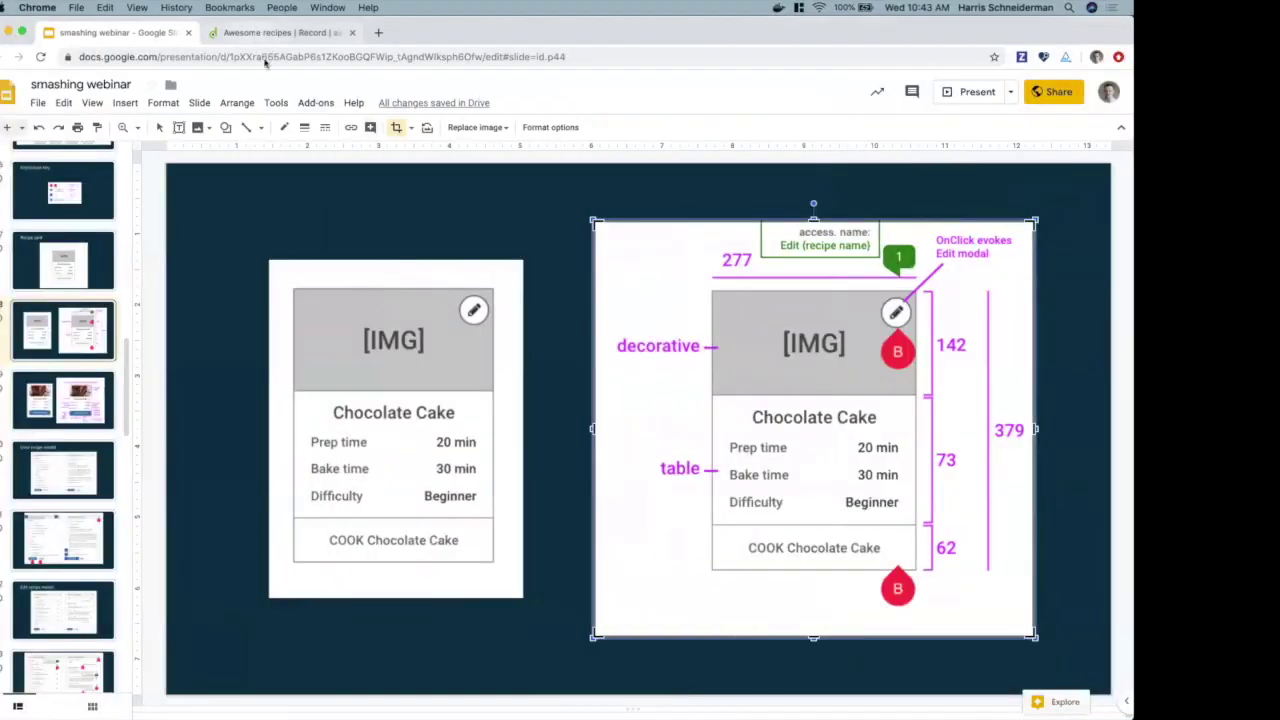
pyautogui.click(265, 32)
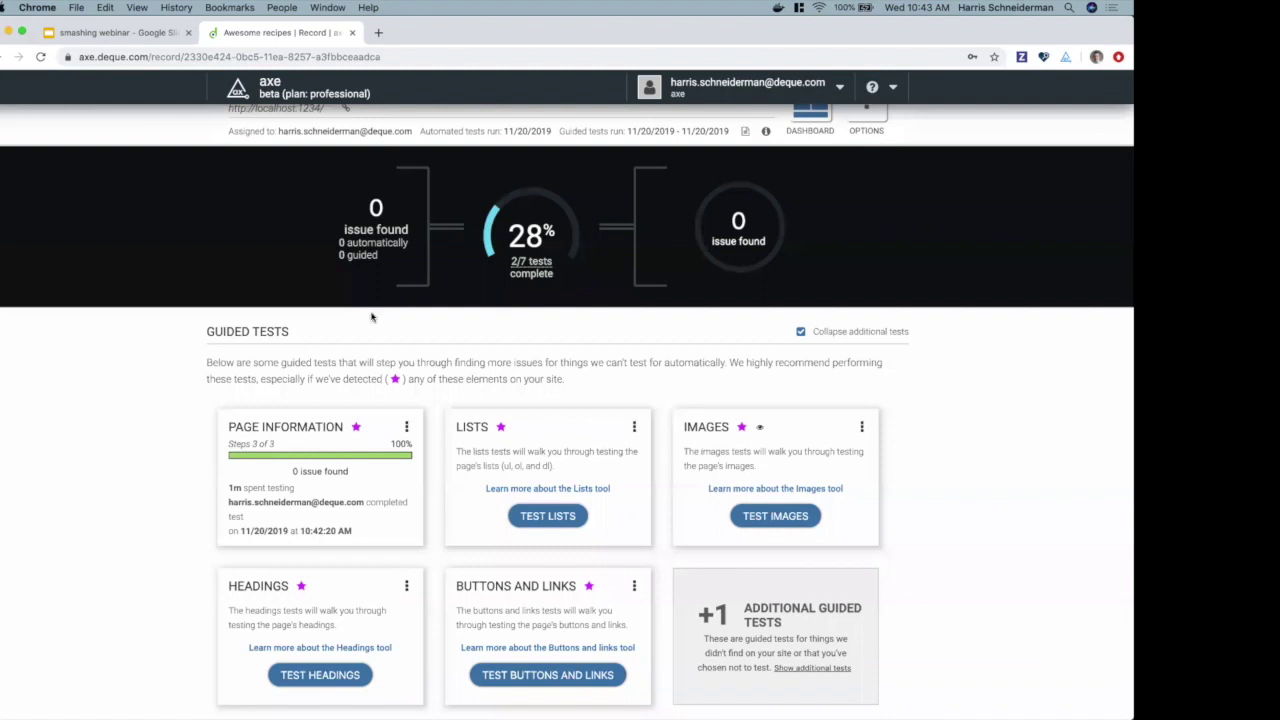
# Step: Open localhost:1234 in a new tab and show DevTools on the axe panel
pyautogui.scroll(1, 374, 310)
pyautogui.click(378, 34)
pyautogui.write('loca')
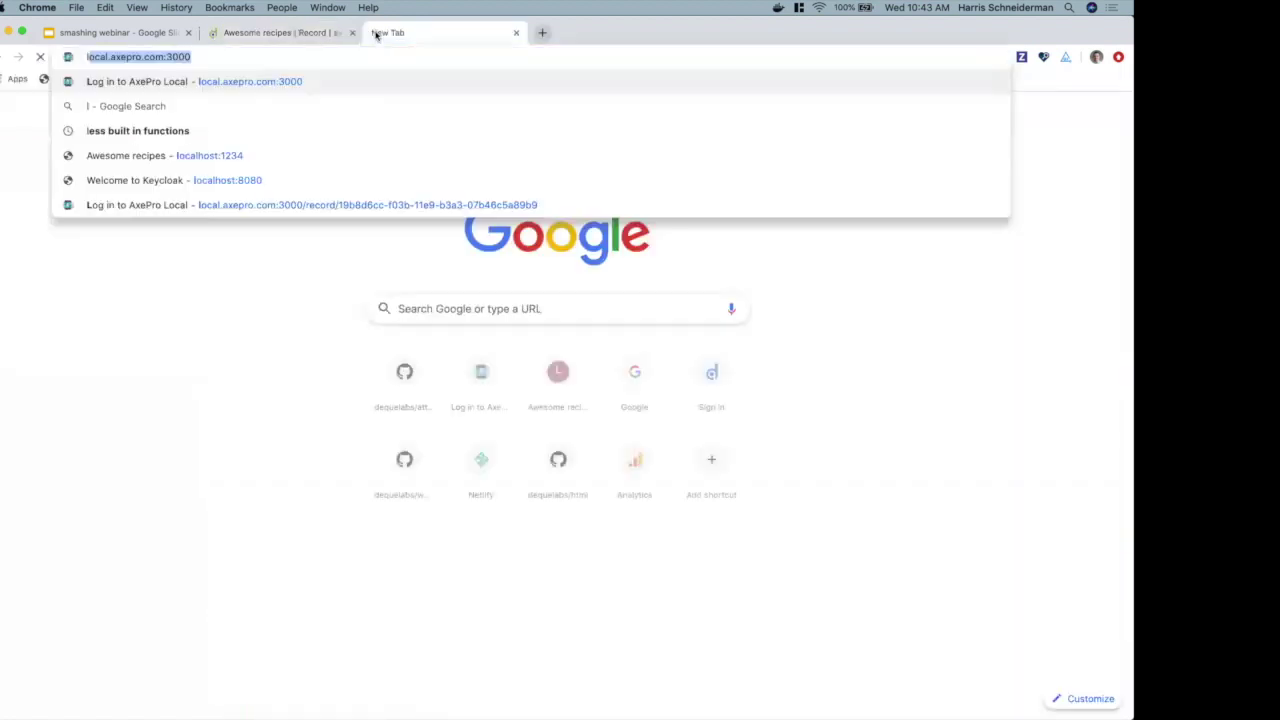
pyautogui.write('l')
pyautogui.write('h')
pyautogui.press('BackSpace')
pyautogui.write('host')
pyautogui.press('Return')
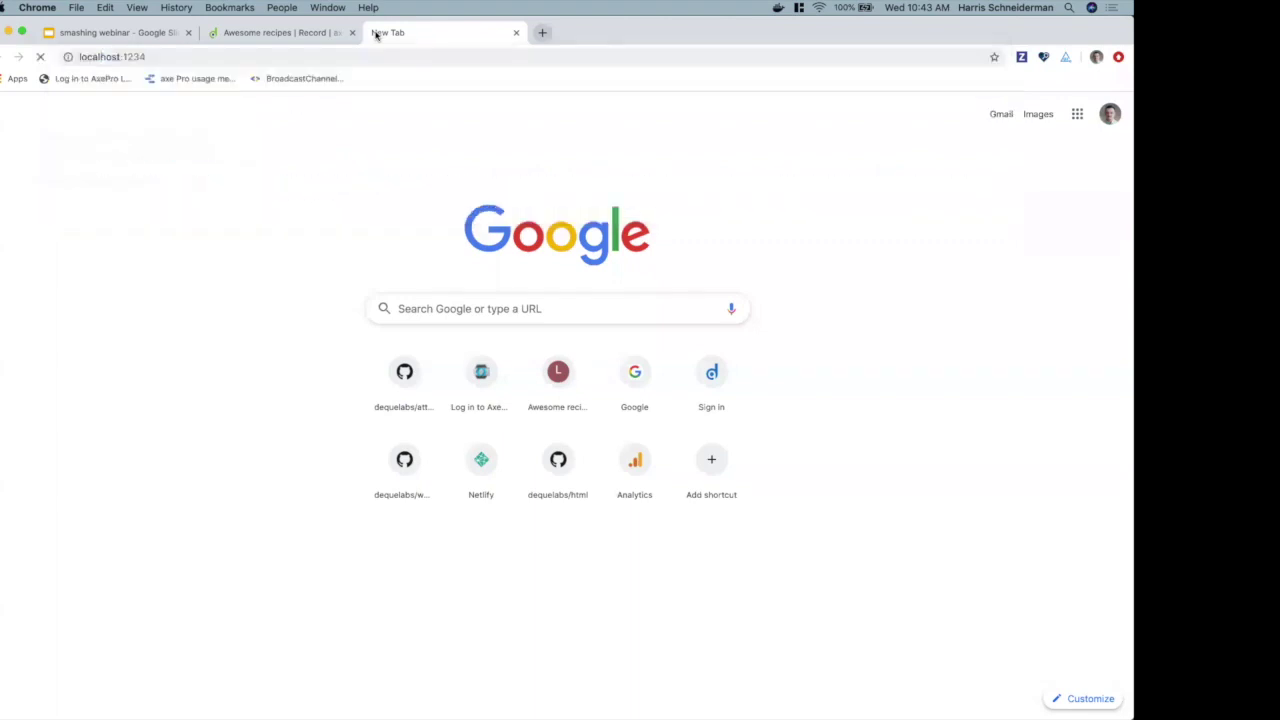
pyautogui.press('super+alt+i')
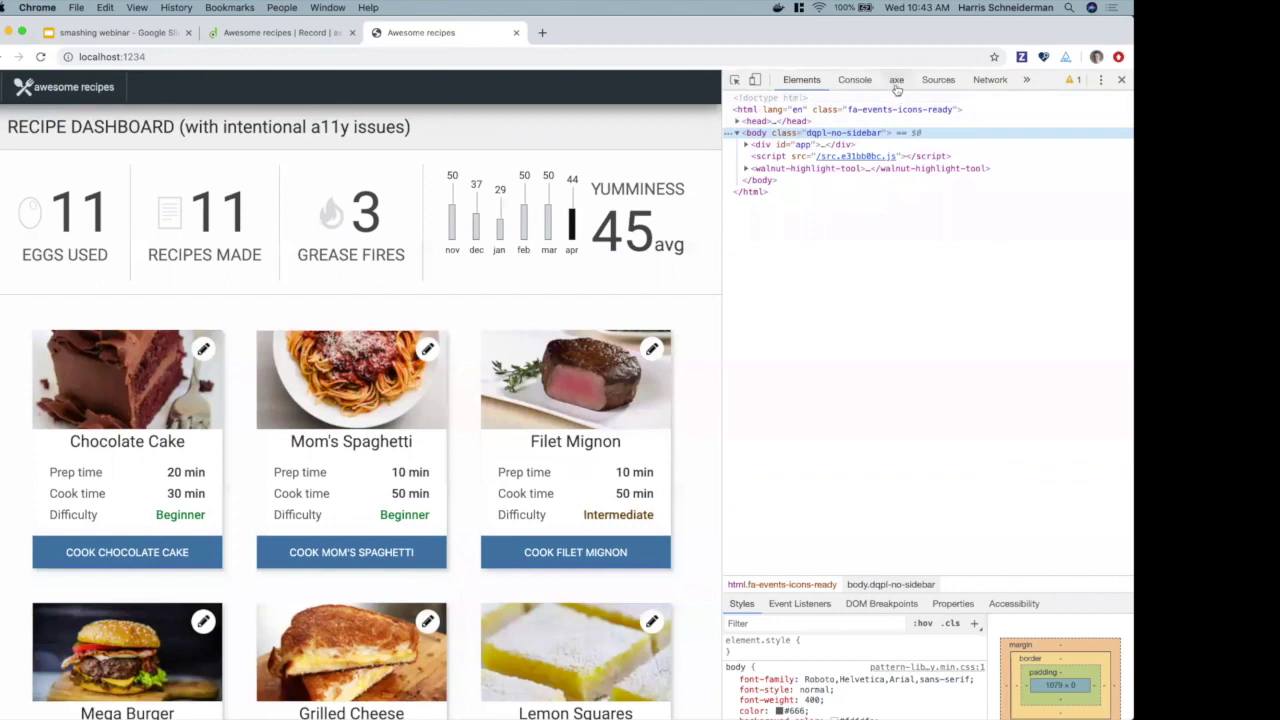
pyautogui.click(896, 80)
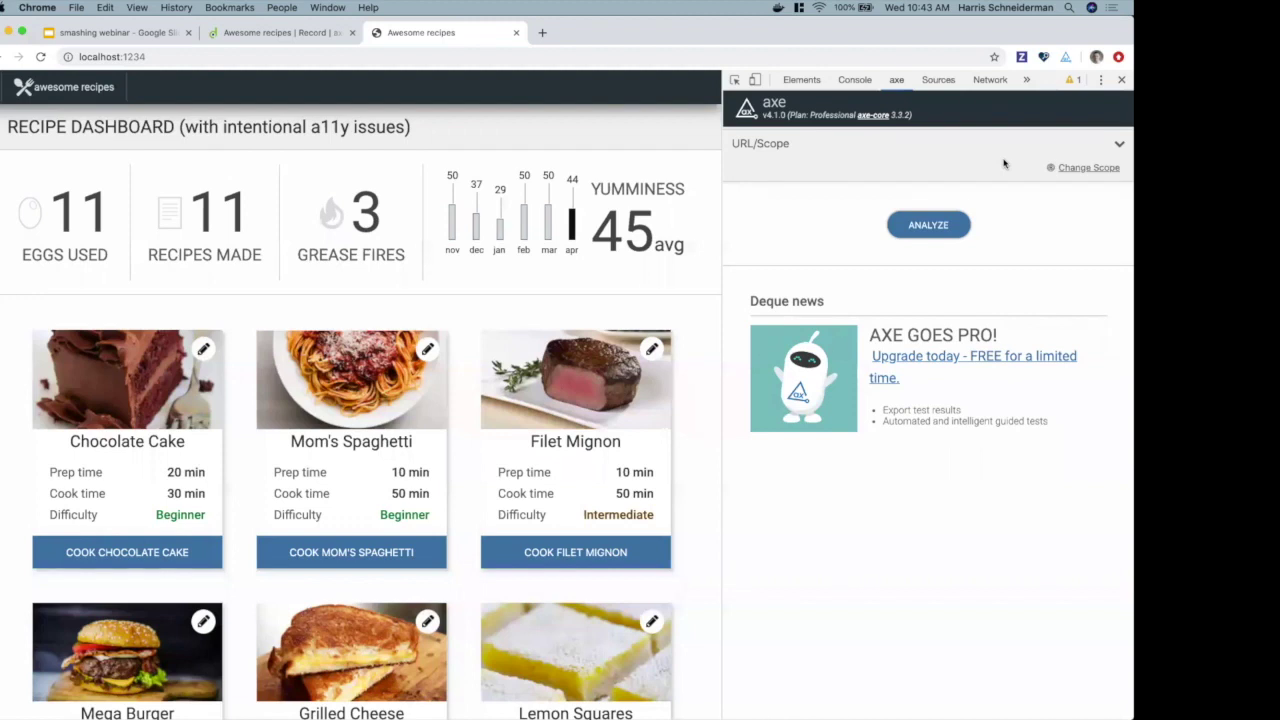
# Step: Set the axe scope to the Chocolate Cake div.Recipes__card element and confirm it
pyautogui.click(1056, 167)
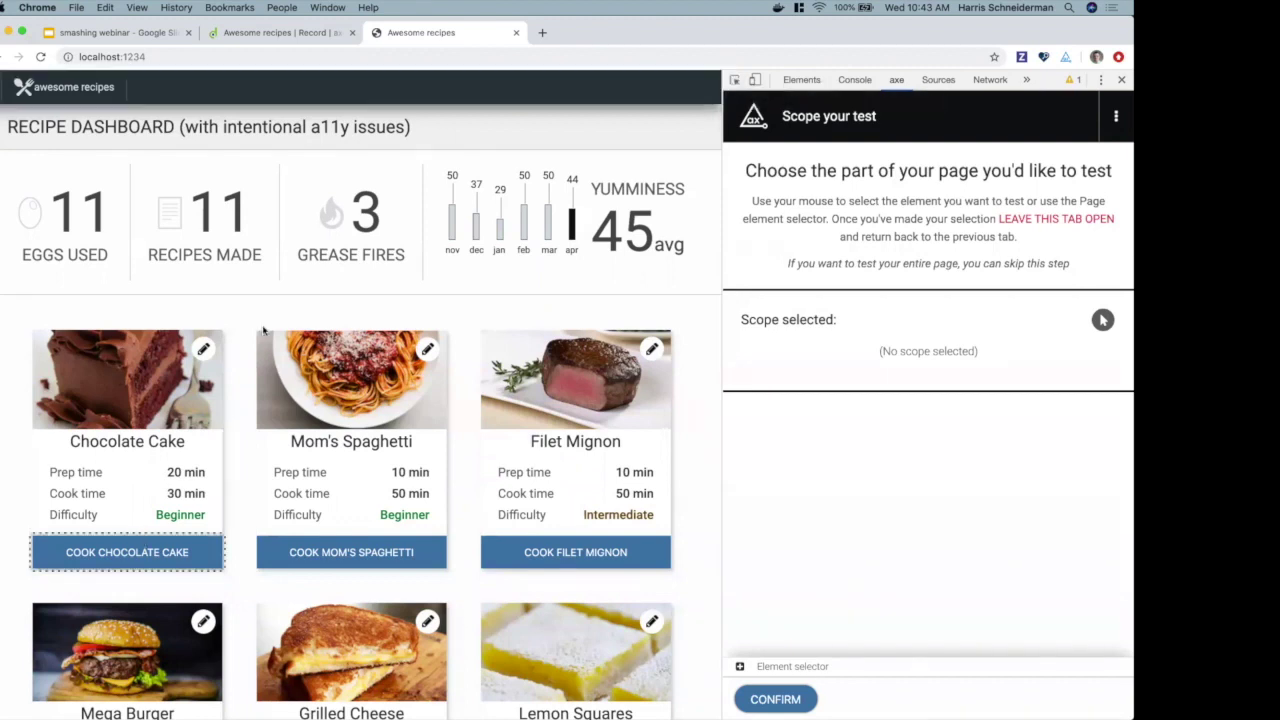
pyautogui.click(130, 532)
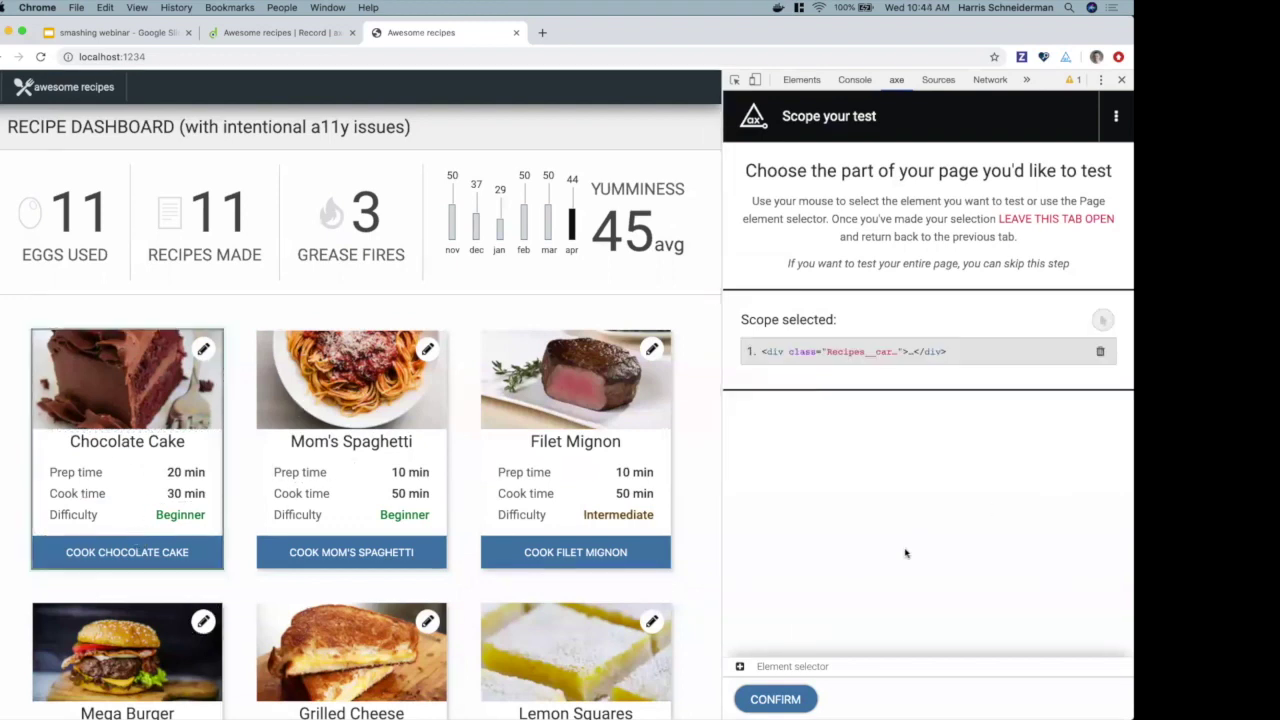
pyautogui.click(740, 667)
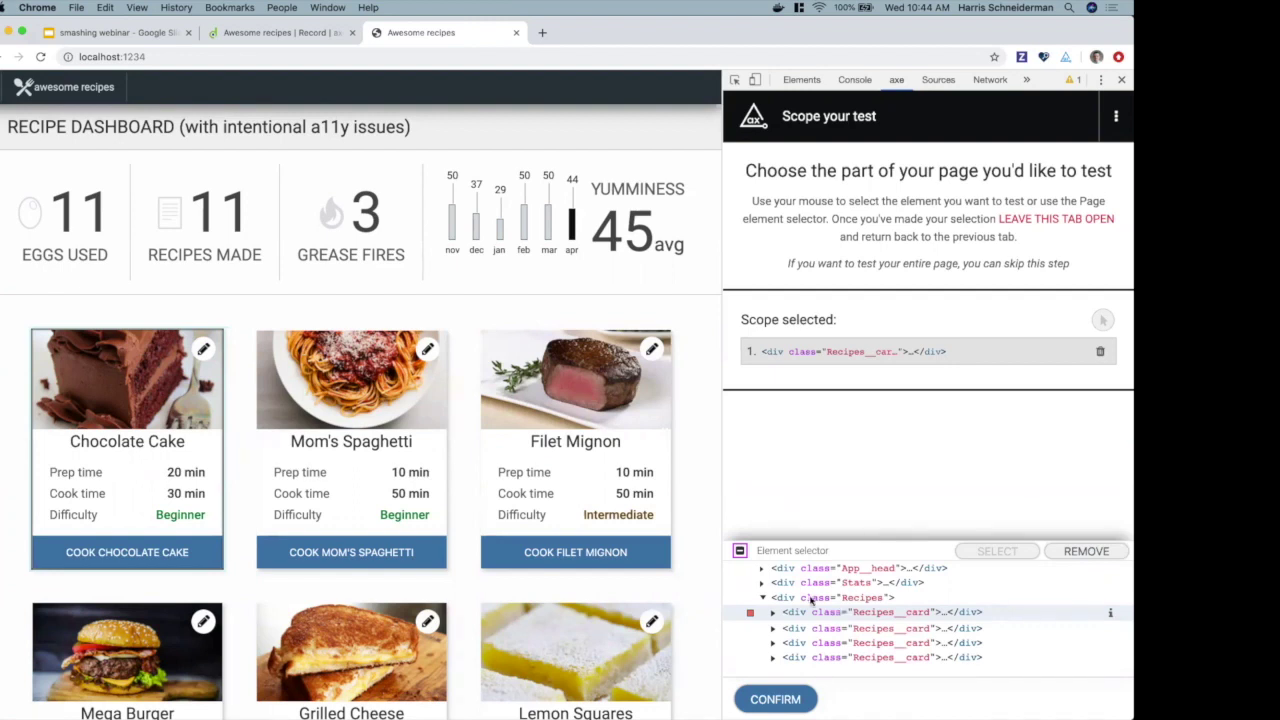
pyautogui.click(740, 551)
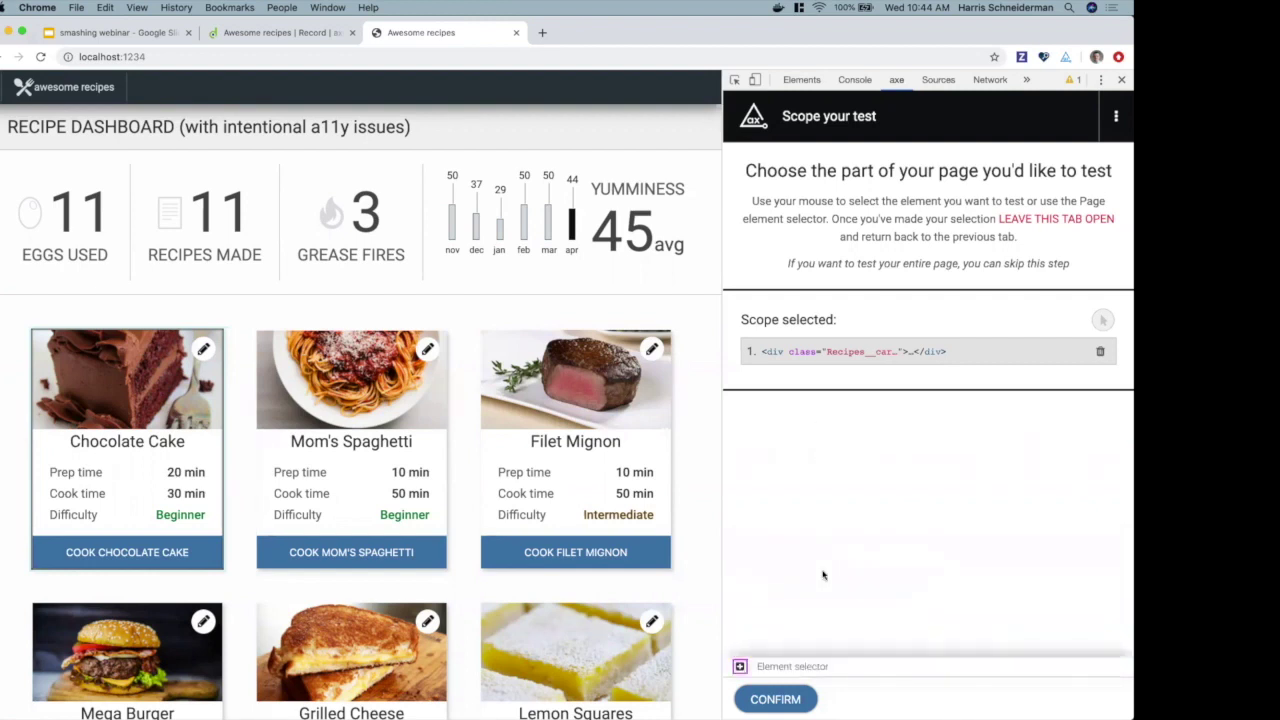
pyautogui.click(780, 698)
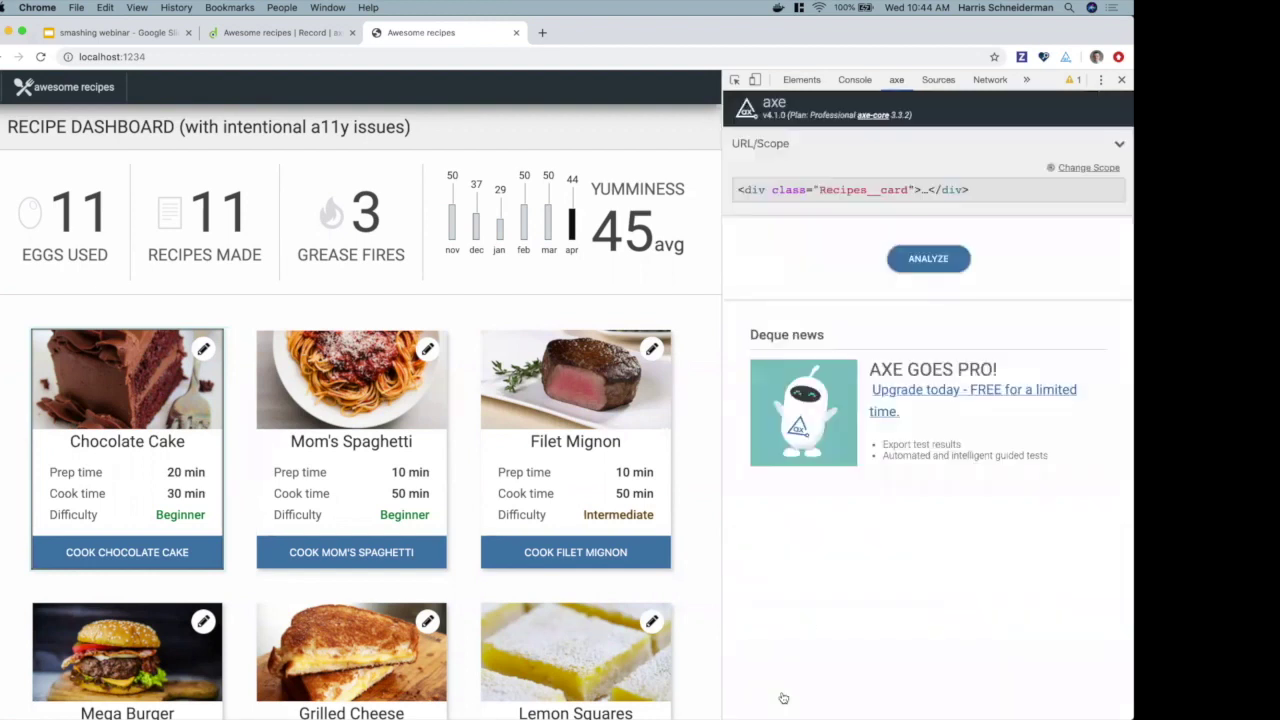
# Step: Analyze the scoped card (0 violations) and send the results to axe Pro
pyautogui.click(928, 257)
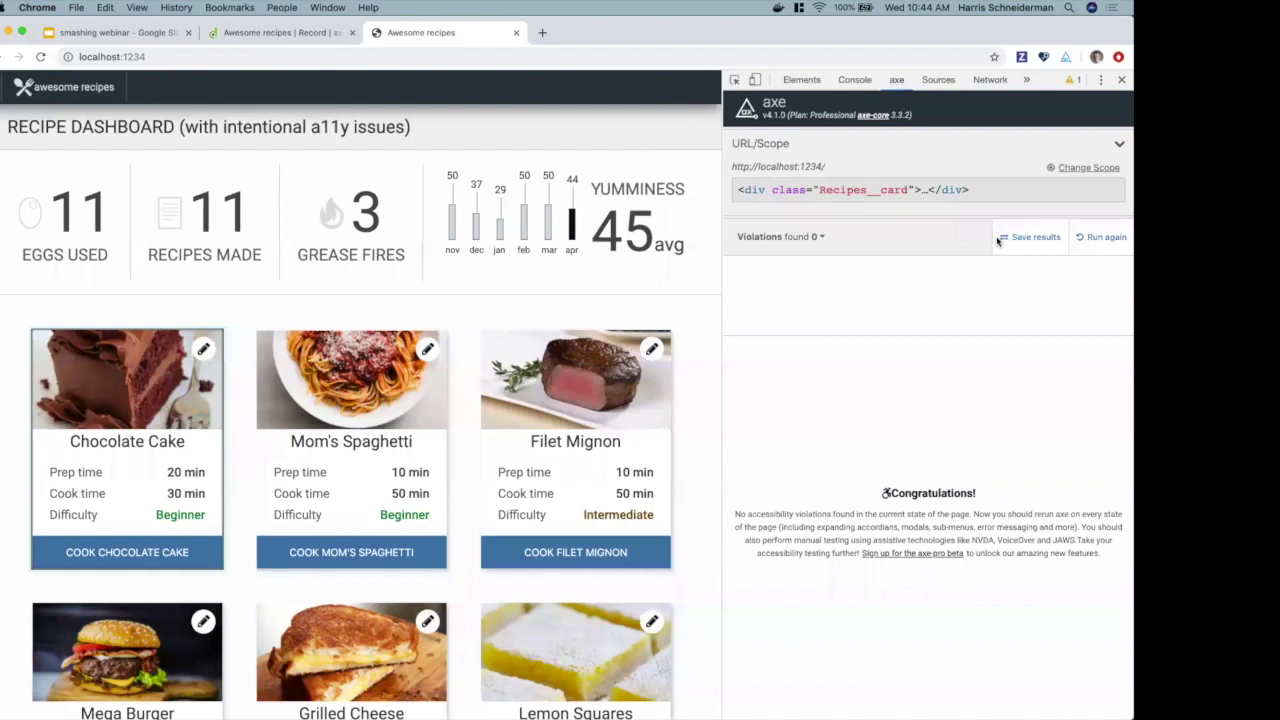
pyautogui.click(1036, 237)
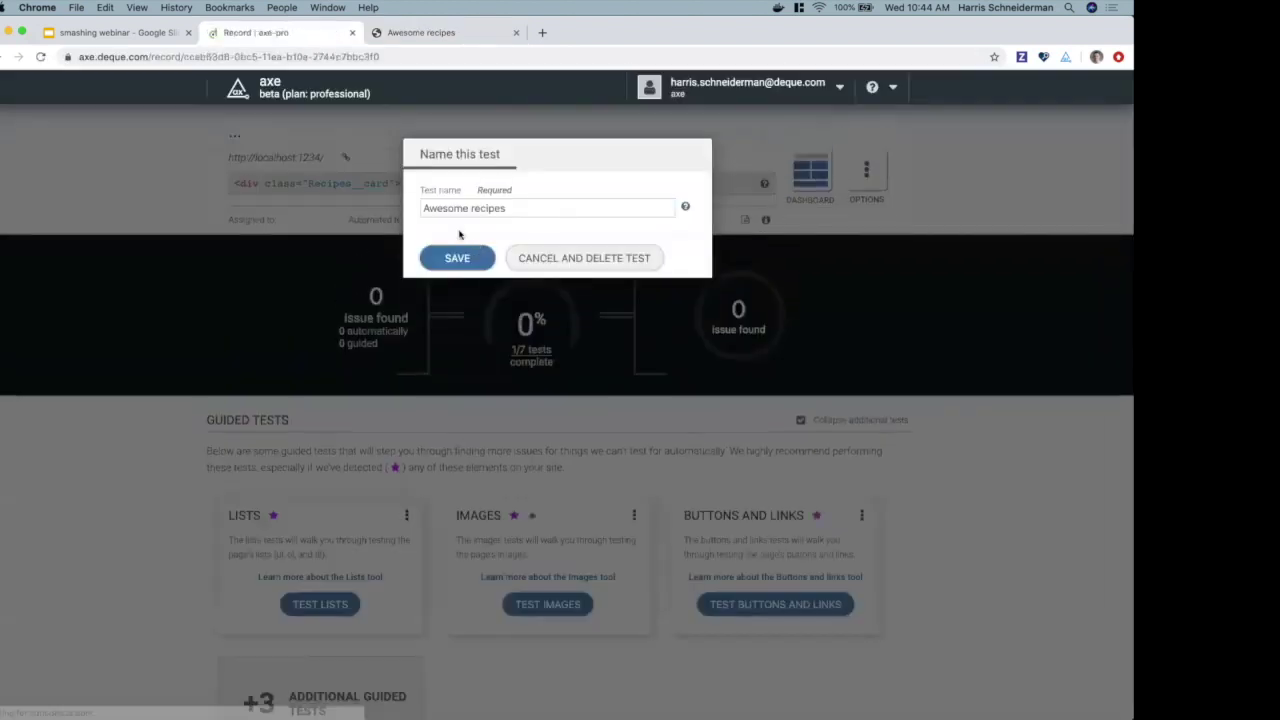
# Step: Rename the test to '<RecipeCard />' using the name suggestion and save it
pyautogui.tripleClick(460, 206)
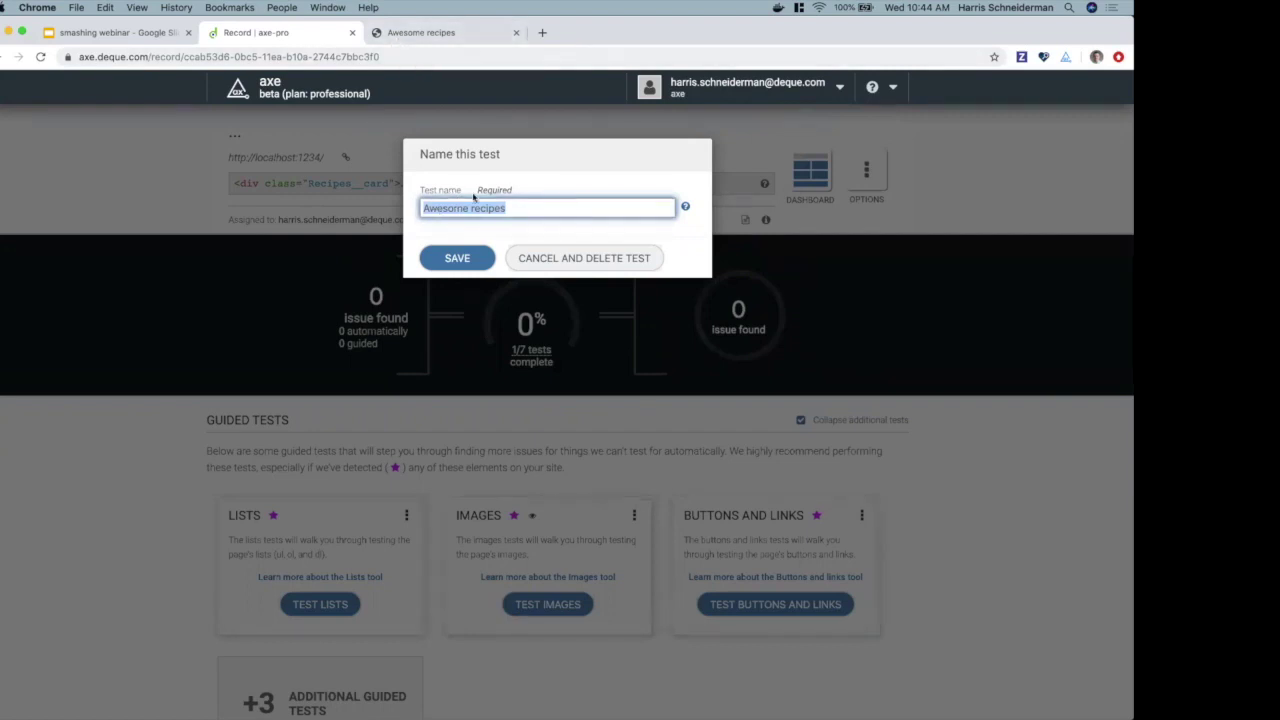
pyautogui.write('<RecipeCard />')
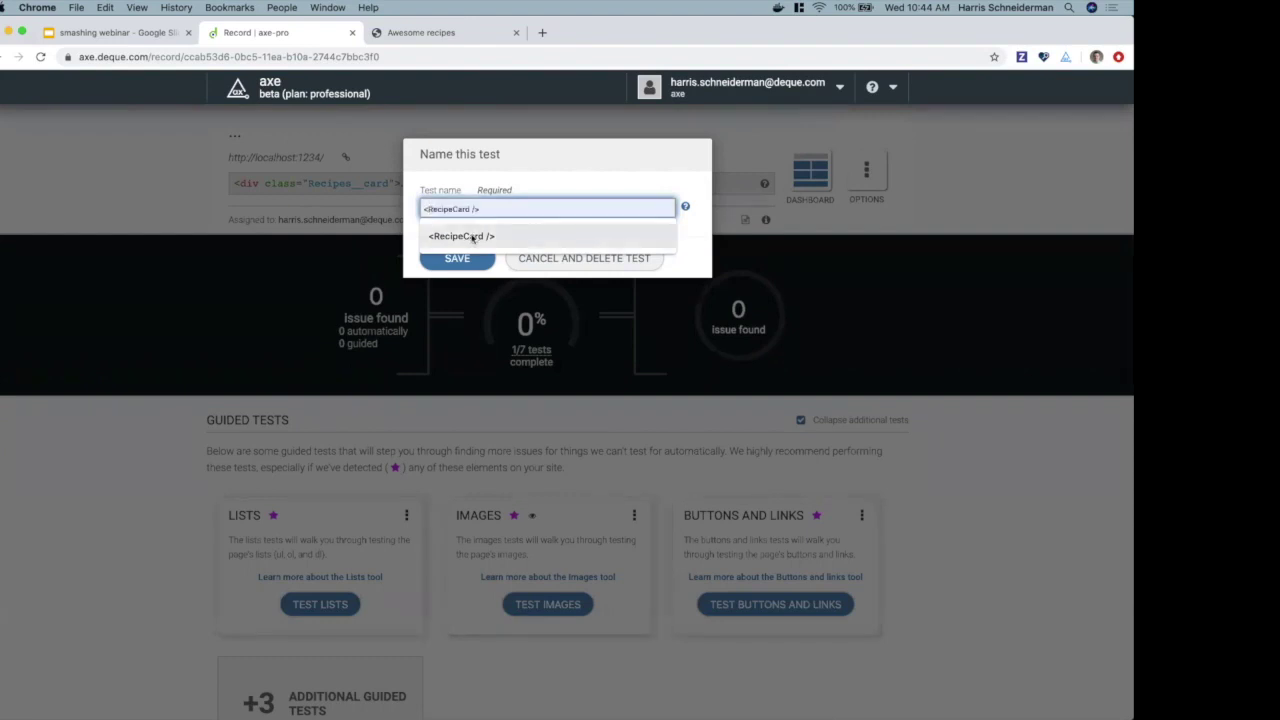
pyautogui.click(515, 234)
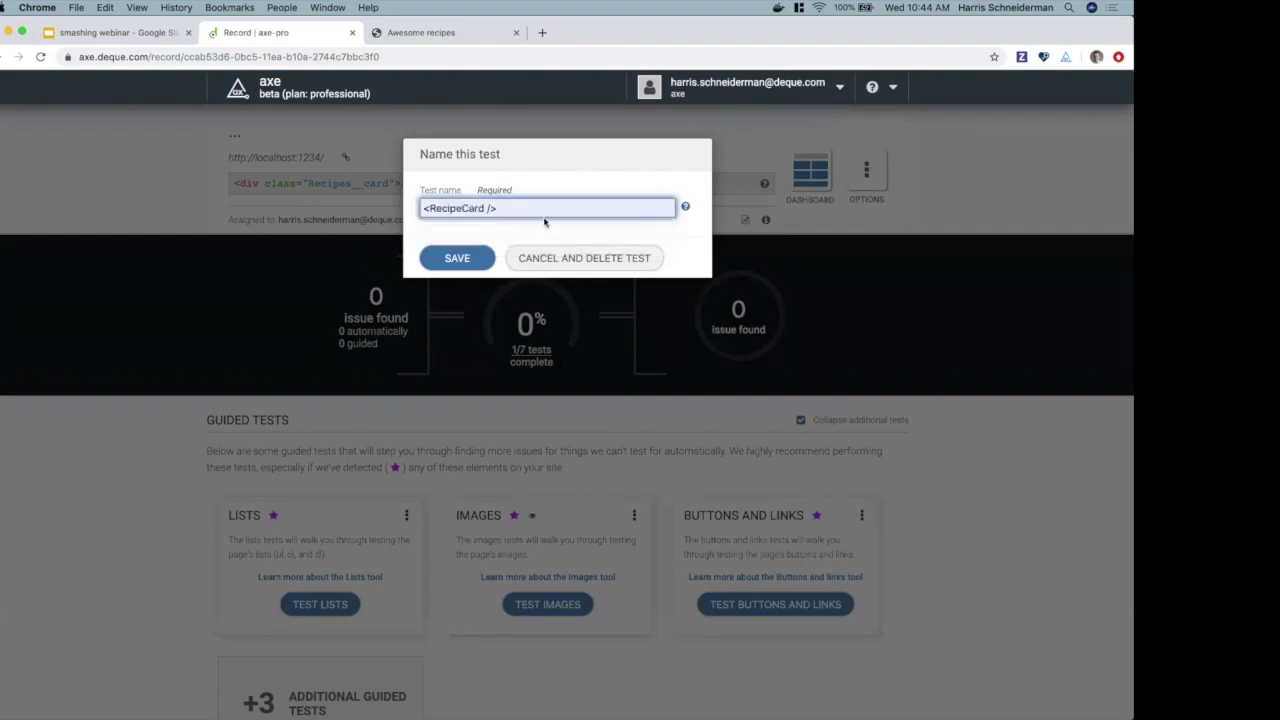
pyautogui.click(463, 256)
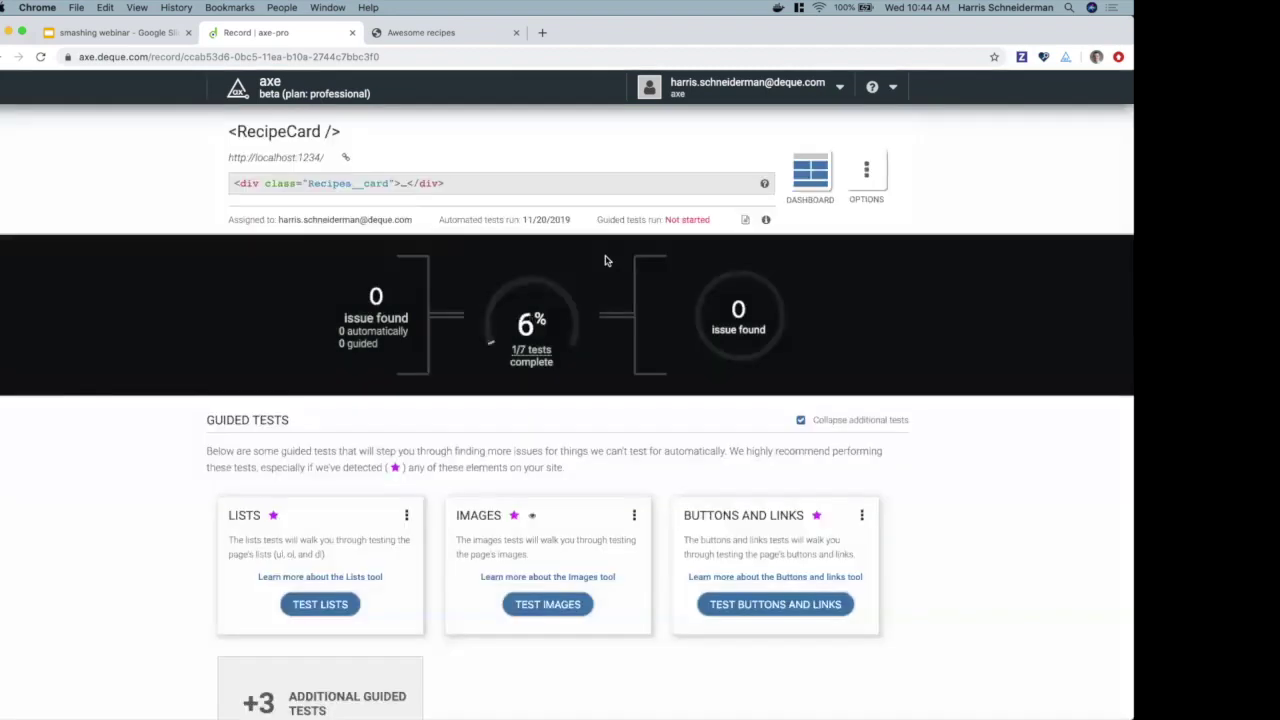
# Step: Save a testing note on the record pointing to the source file src/components/RecipeCard.js
pyautogui.click(745, 219)
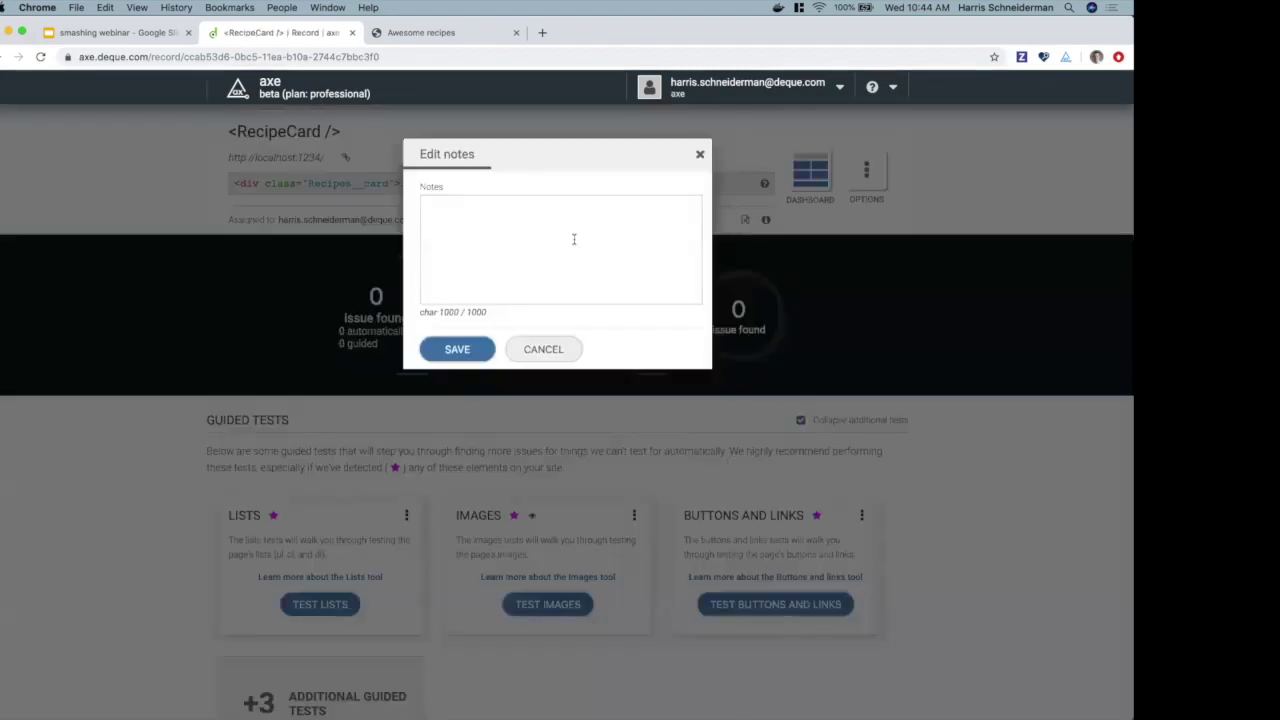
pyautogui.write('H')
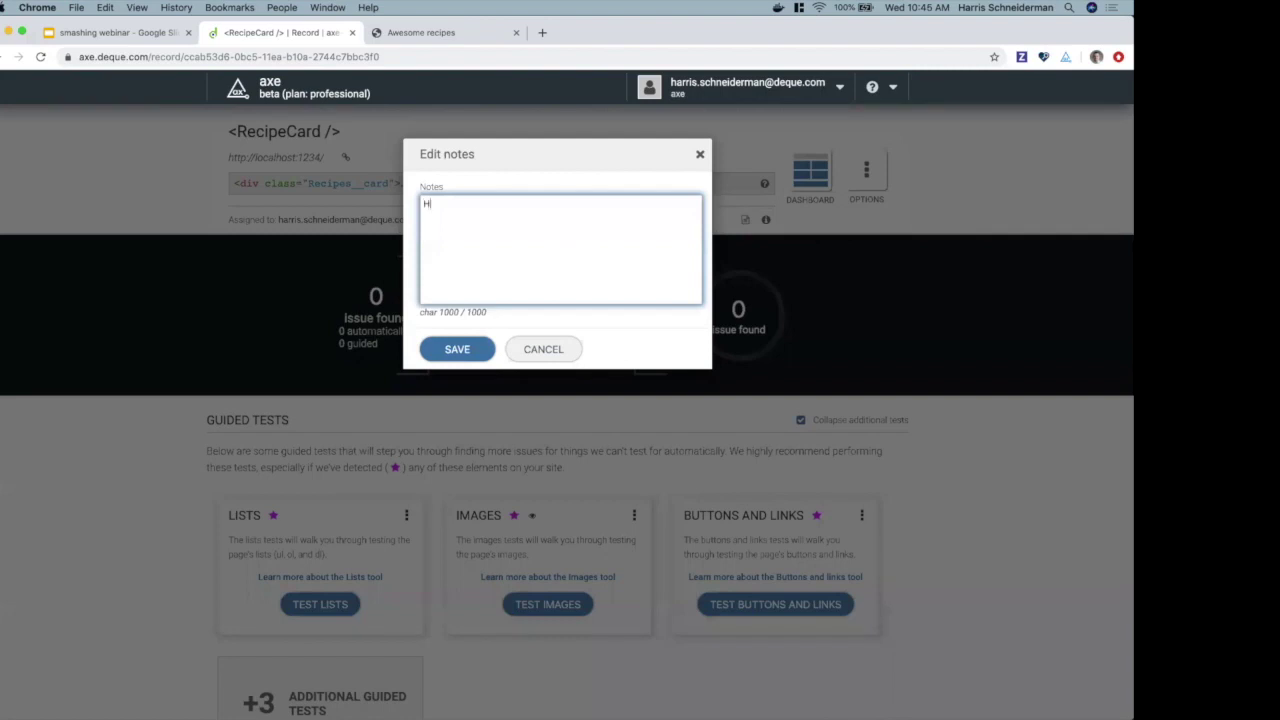
pyautogui.write('ARRIS - find the source cod')
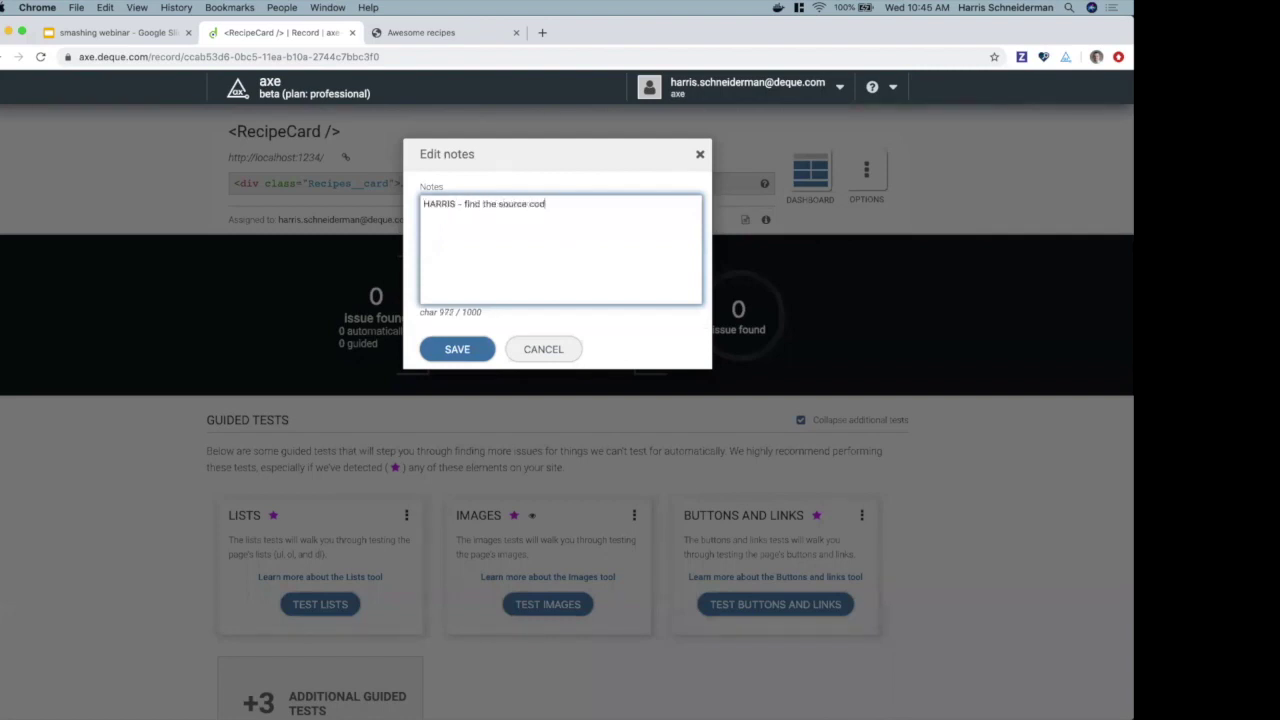
pyautogui.write('e src/components/RecipeCard.js')
pyautogui.click(456, 349)
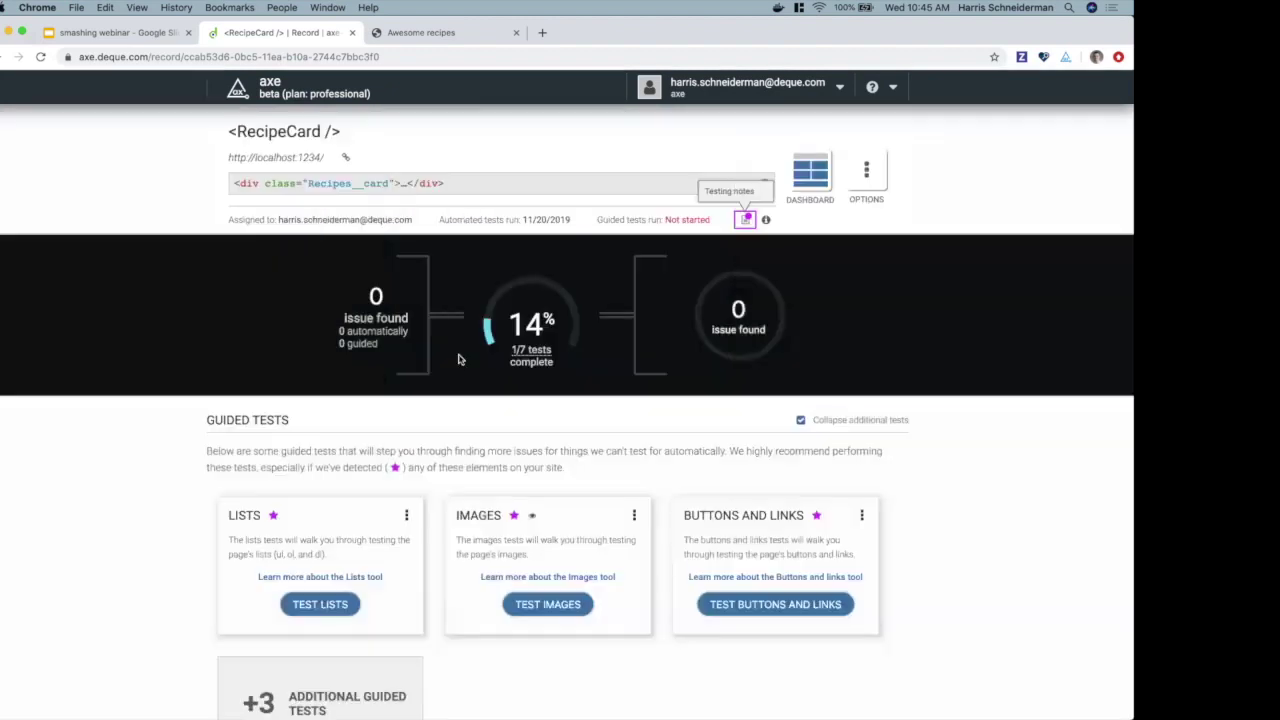
pyautogui.scroll(-3, 167, 352)
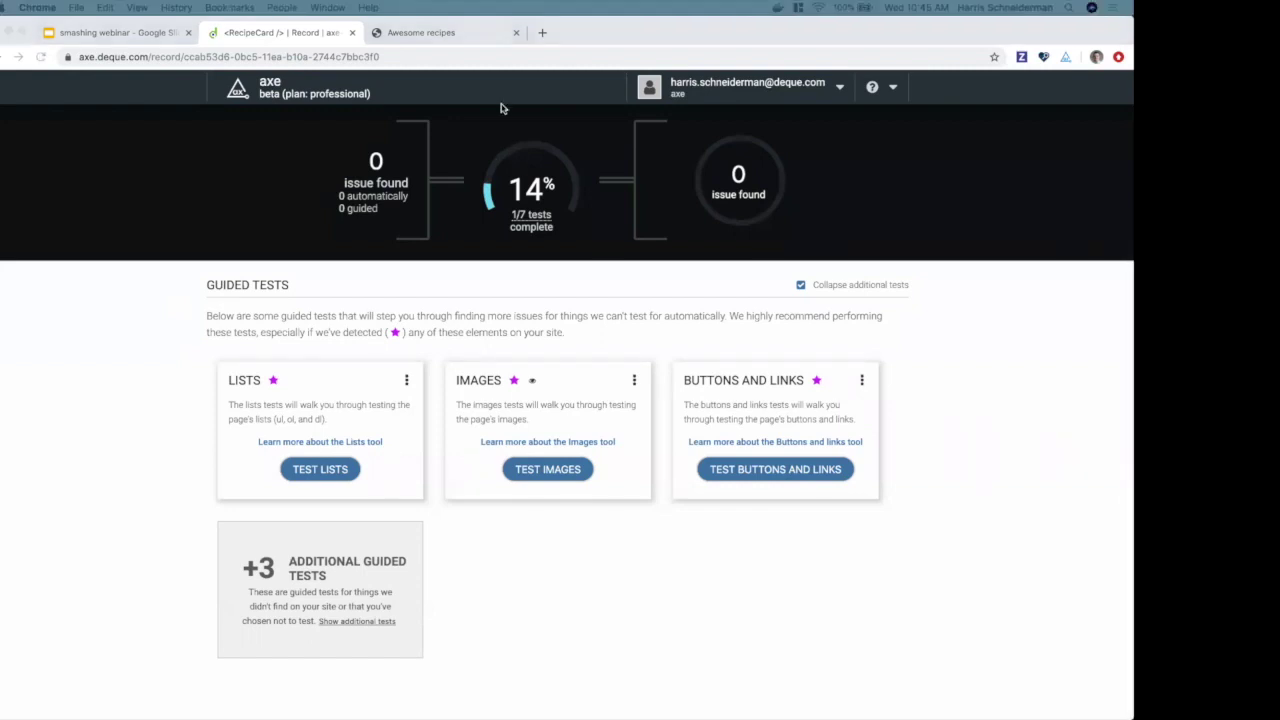
# Step: Close the old dashboard tab and start the Images guided test in the DevTools axe panel
pyautogui.click(516, 33)
pyautogui.click(537, 476)
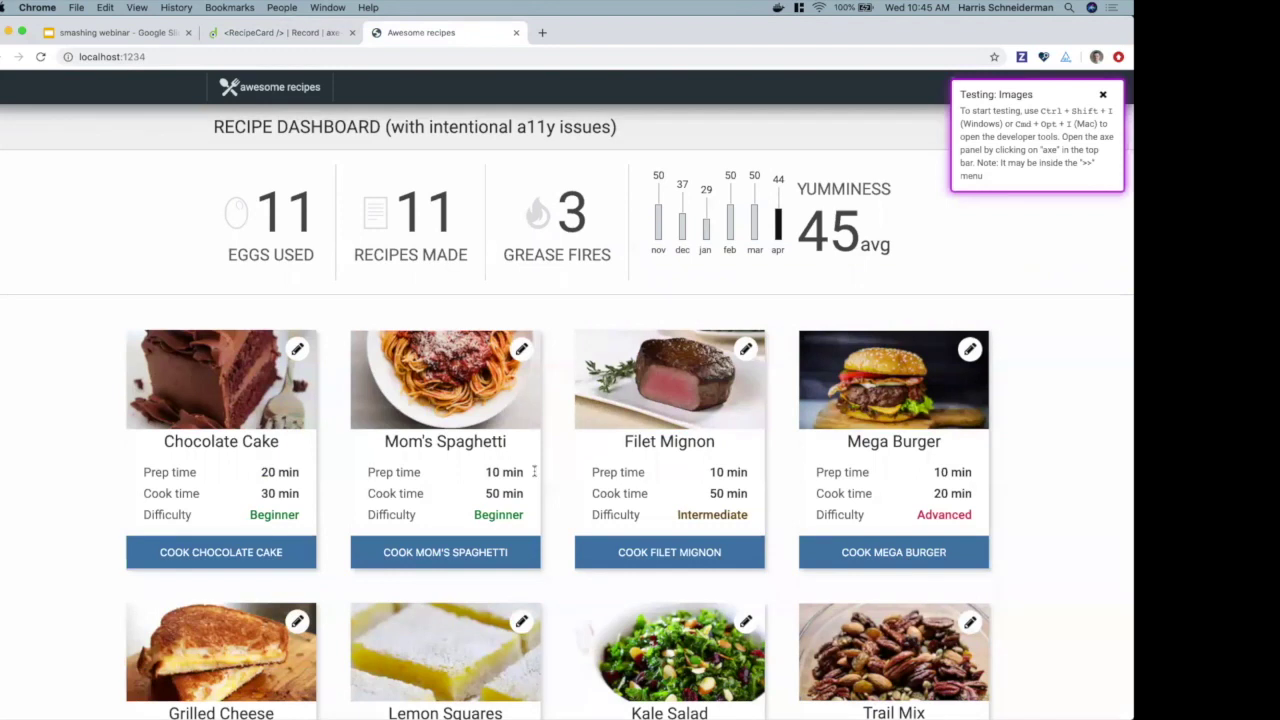
pyautogui.press('super+alt+i')
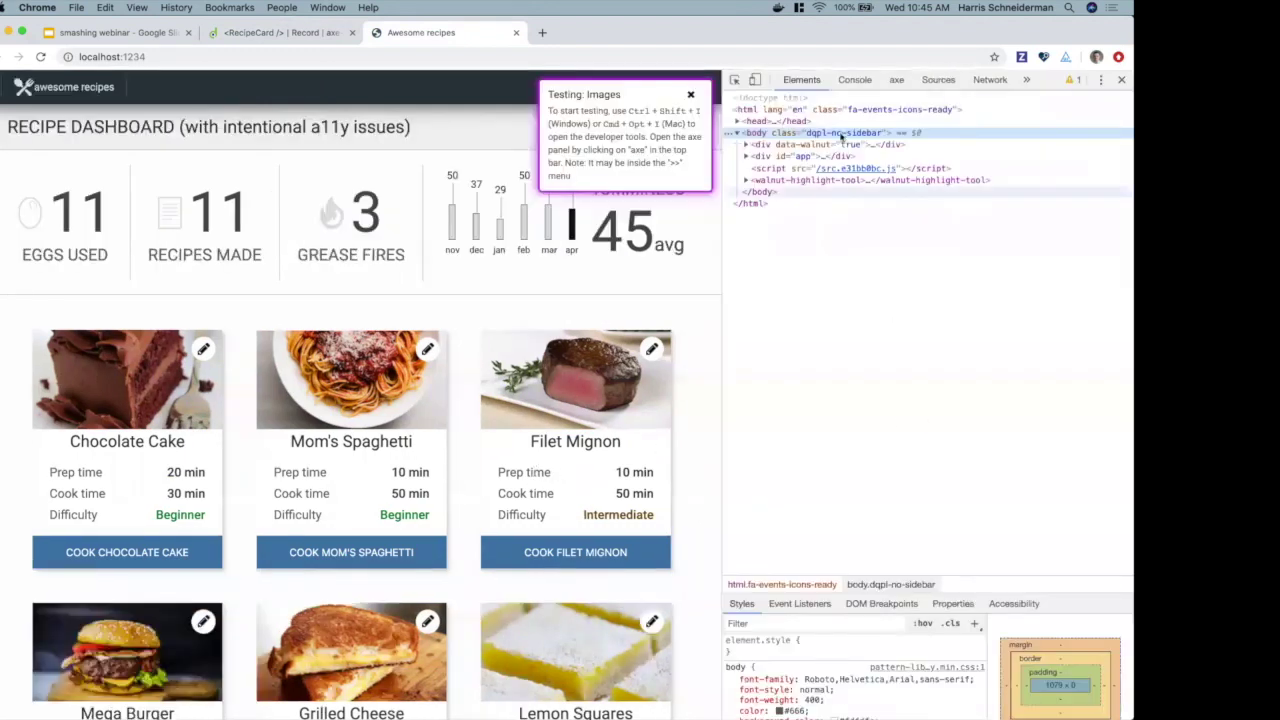
pyautogui.click(897, 80)
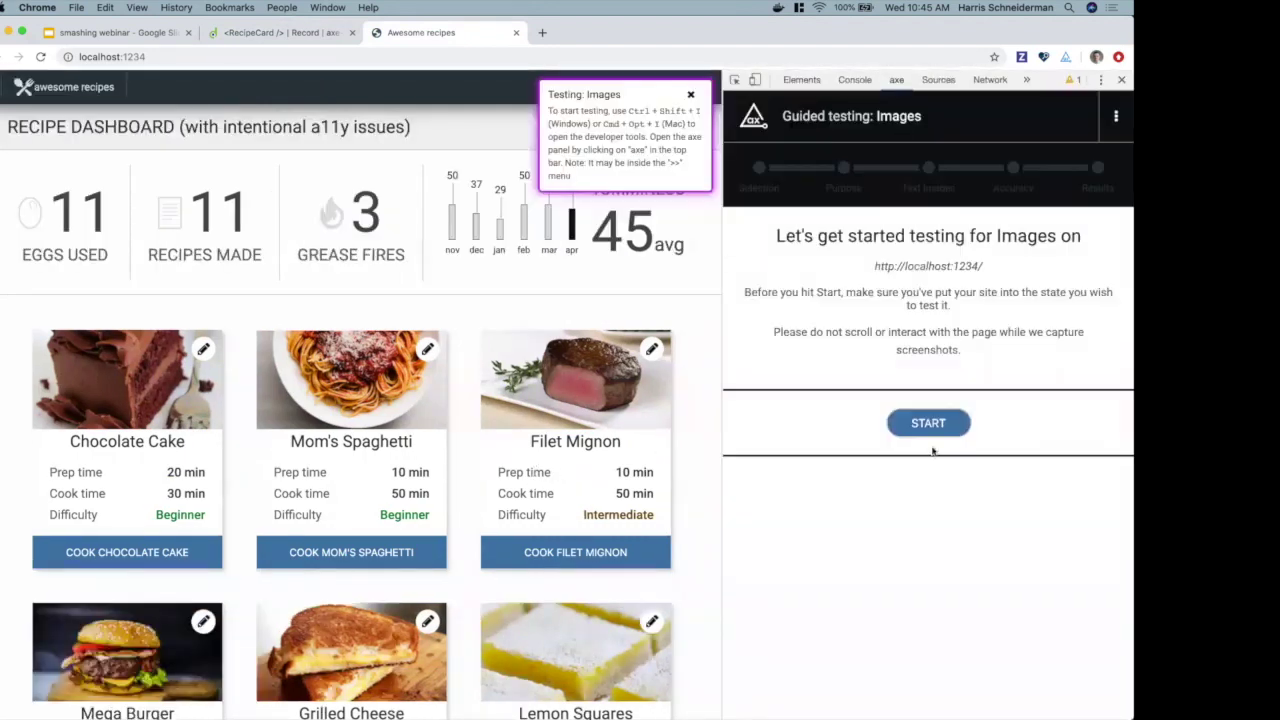
pyautogui.click(928, 423)
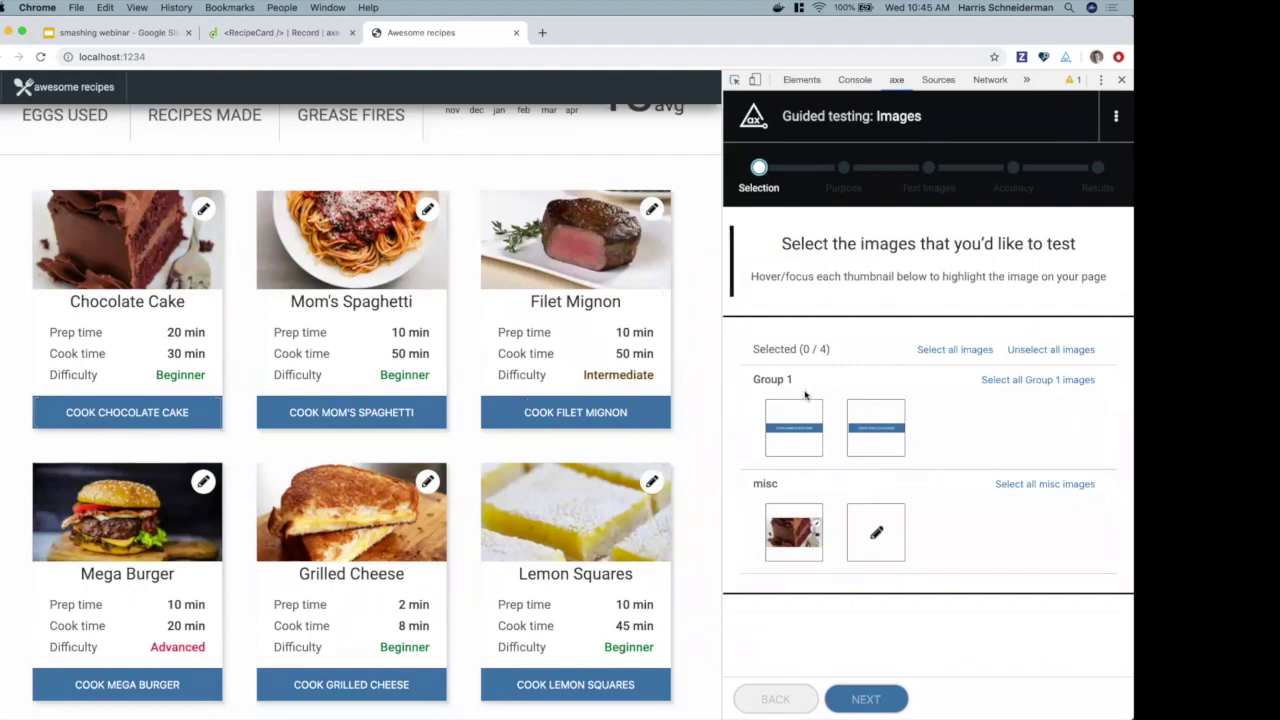
# Step: Select the cake photo and pencil icon, mark the cake photo decorative, then view the webinar slides
pyautogui.click(789, 552)
pyautogui.click(870, 549)
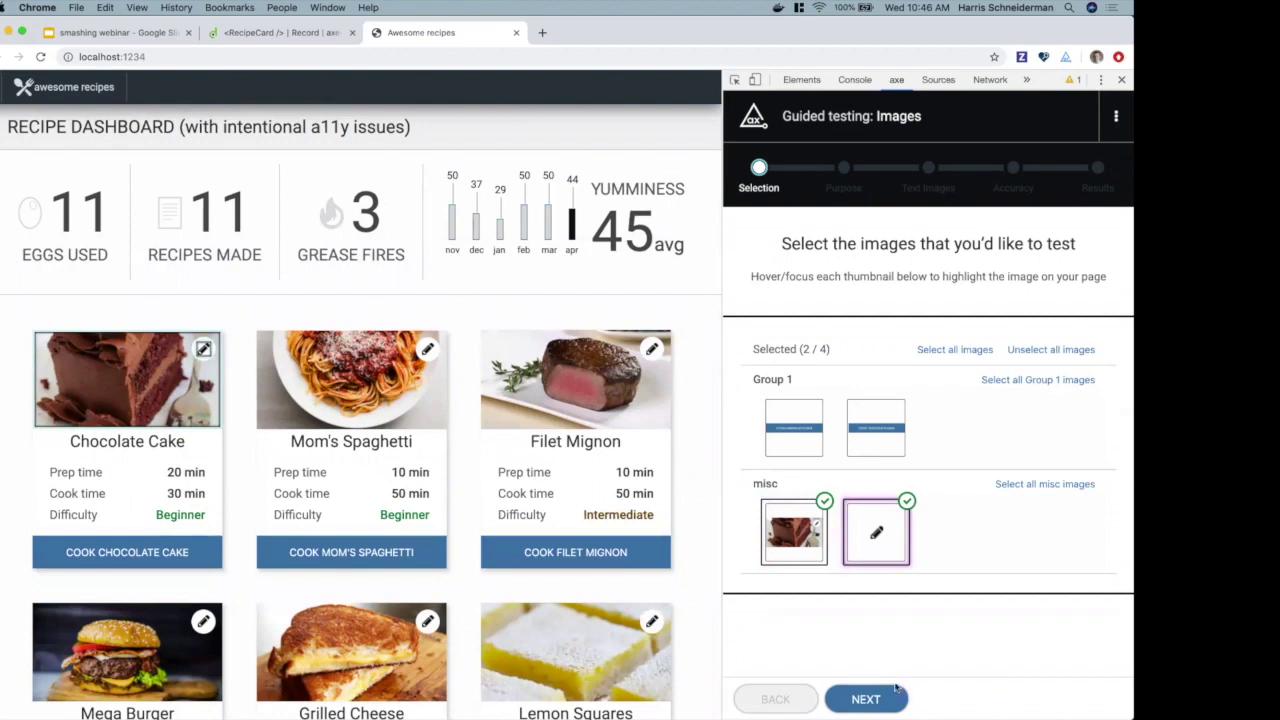
pyautogui.click(866, 699)
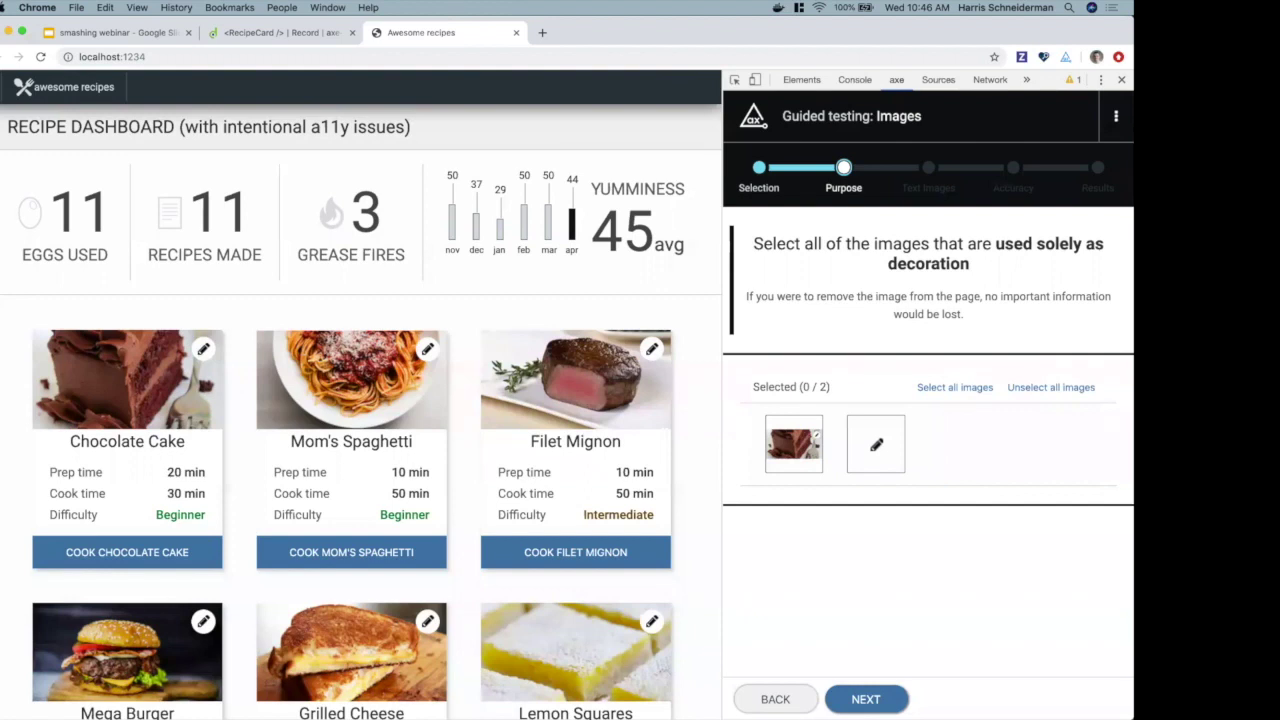
pyautogui.click(808, 455)
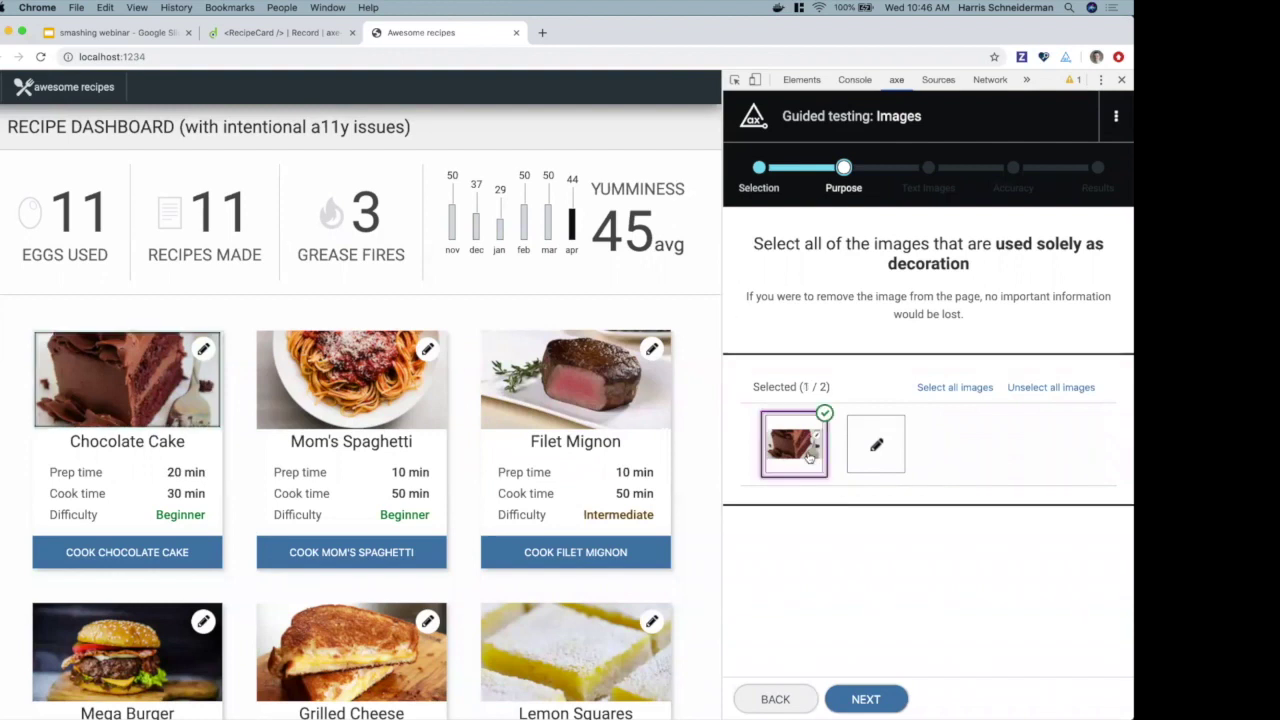
pyautogui.click(142, 33)
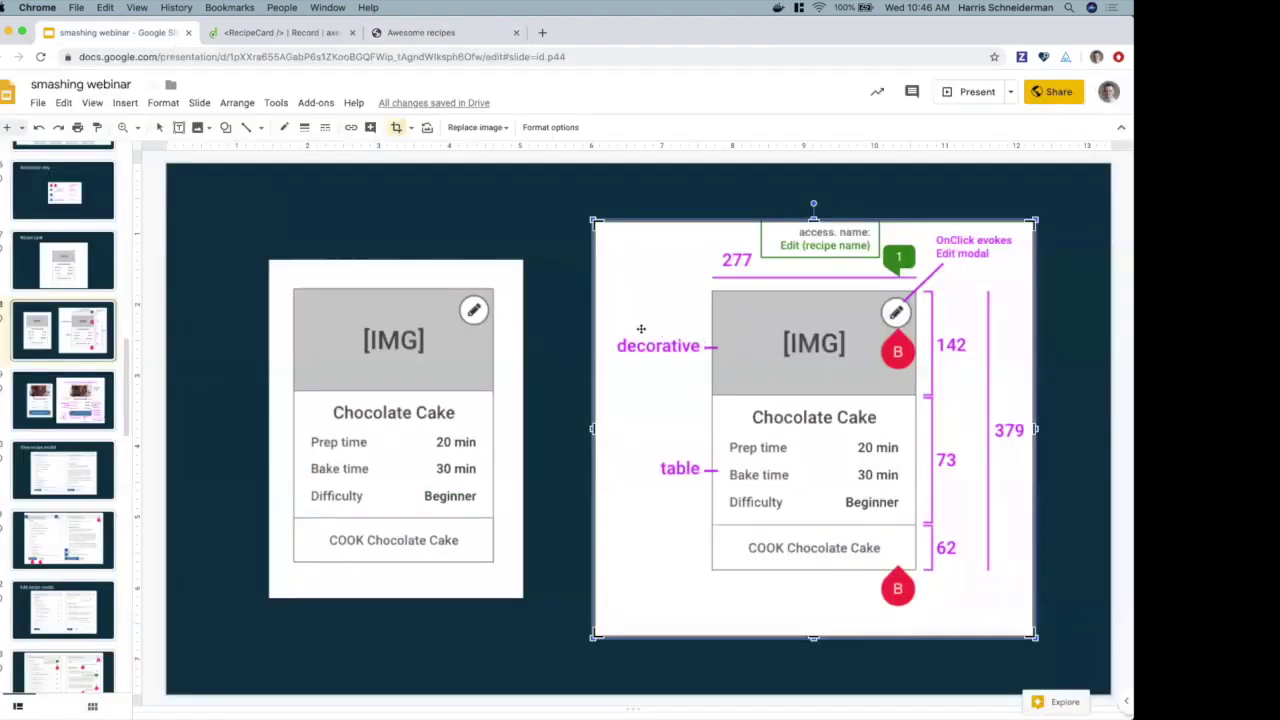
# Step: Return from the recipe card slide to the dashboard's Images guided test
pyautogui.click(388, 38)
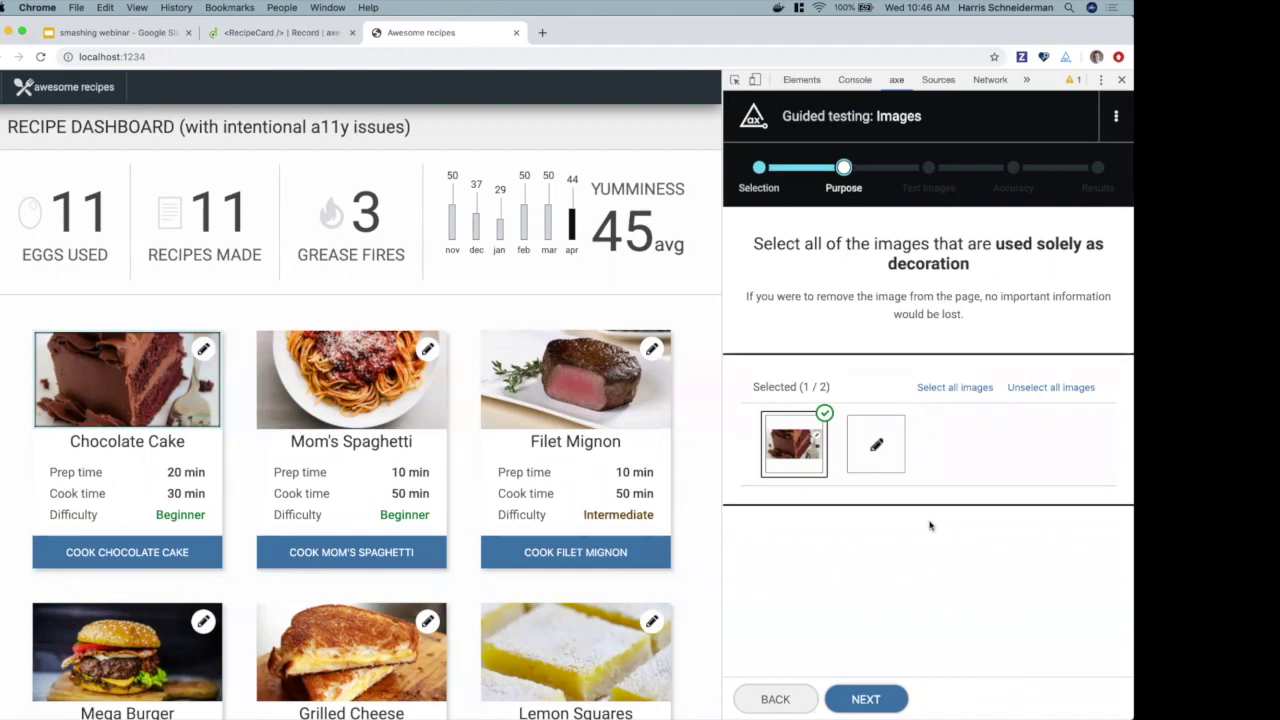
# Step: Advance the Images test to the alt-text accuracy question, comparing it with the recipe card slide
pyautogui.click(872, 698)
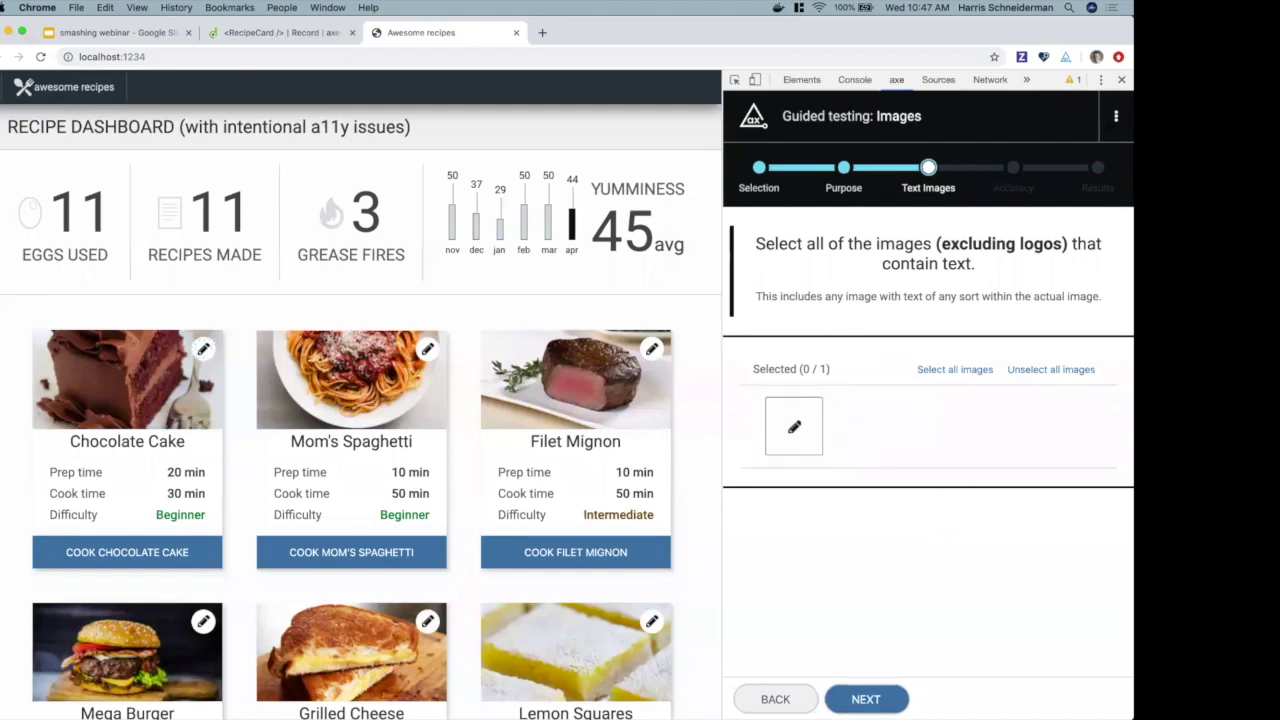
pyautogui.click(866, 699)
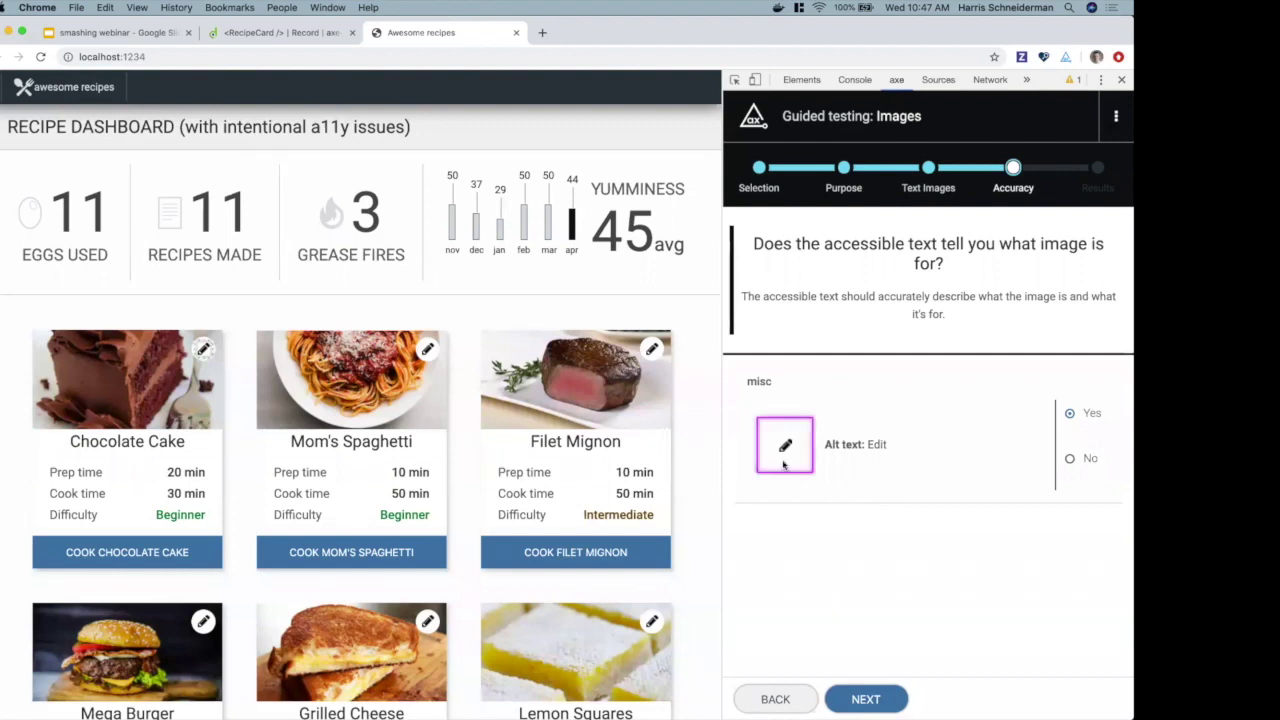
pyautogui.click(148, 36)
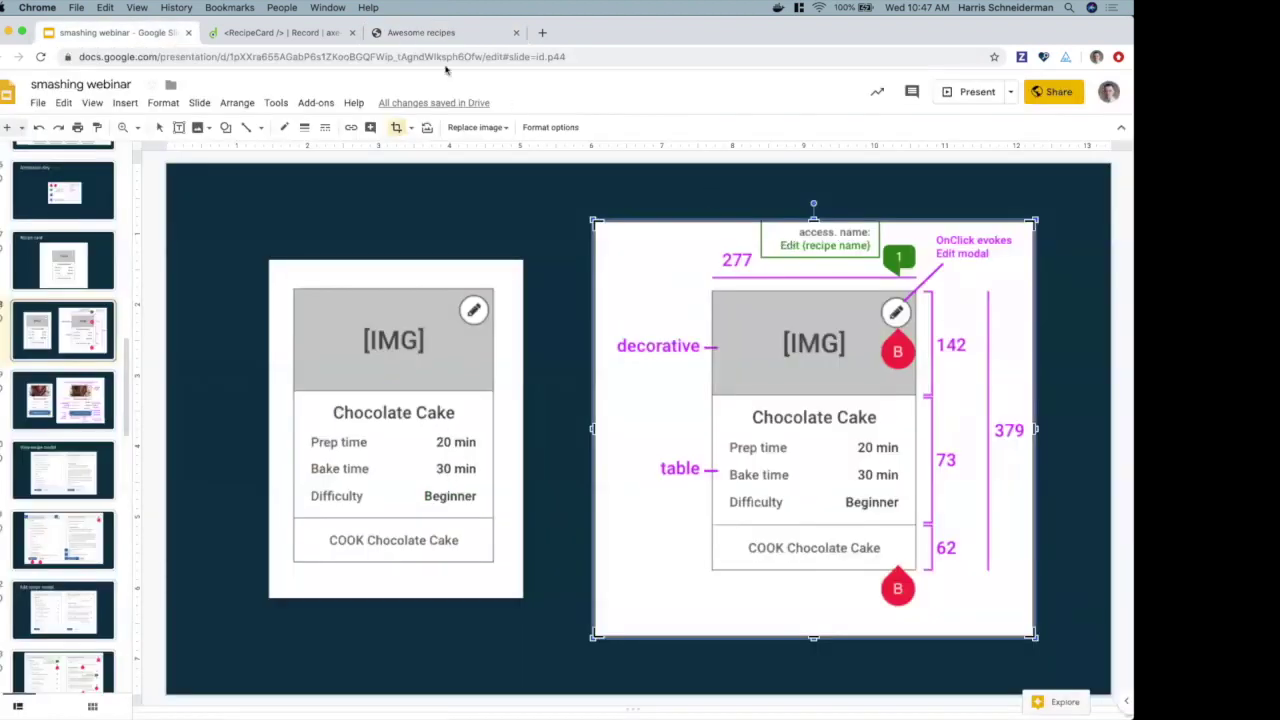
pyautogui.click(420, 32)
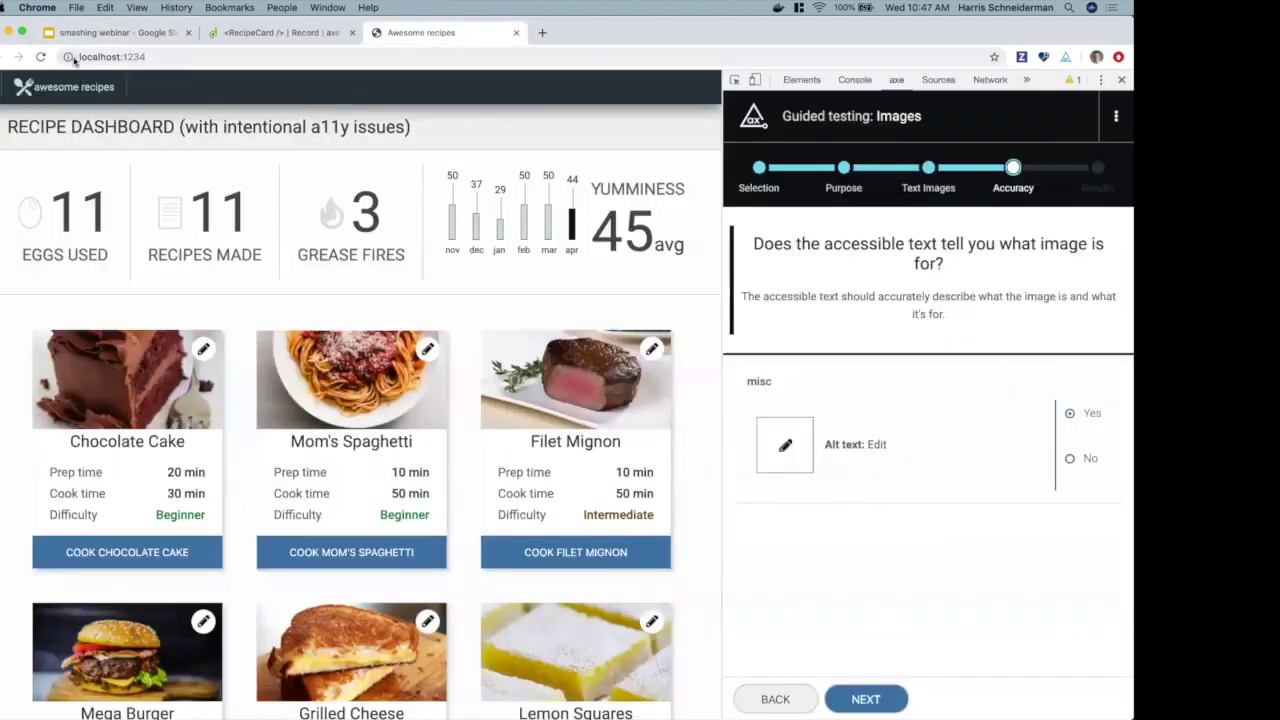
pyautogui.click(100, 33)
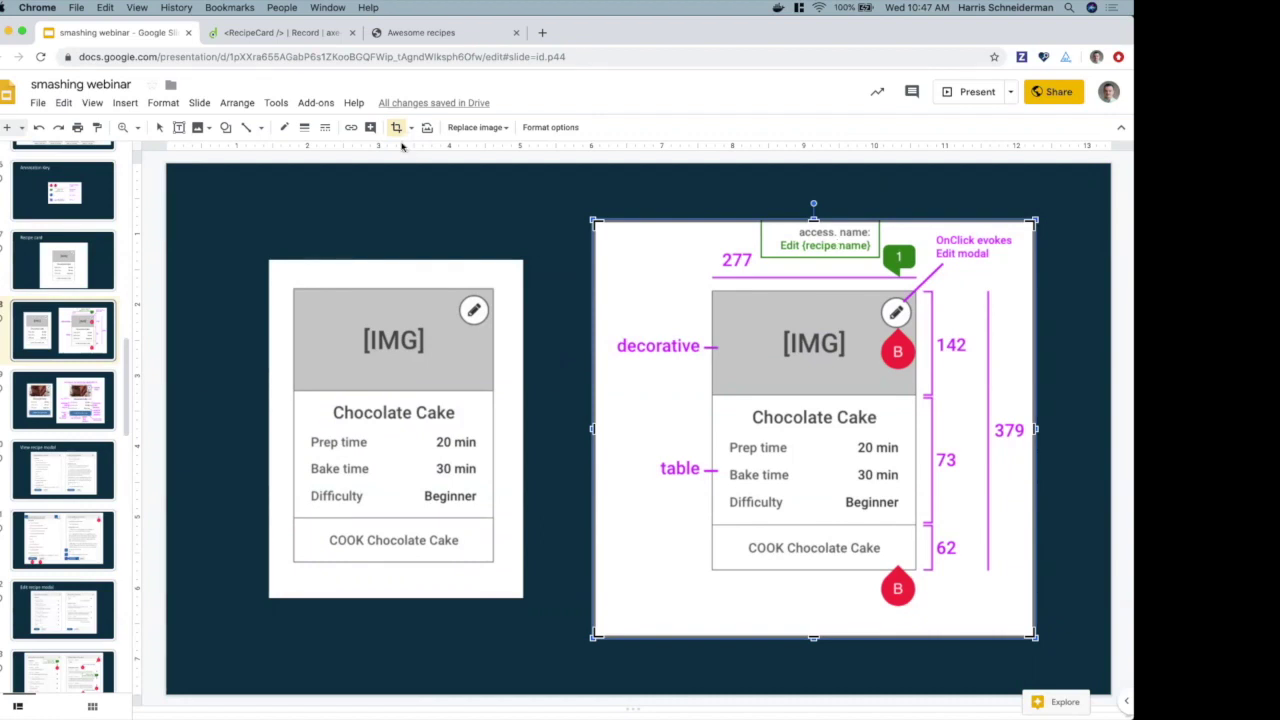
pyautogui.click(400, 32)
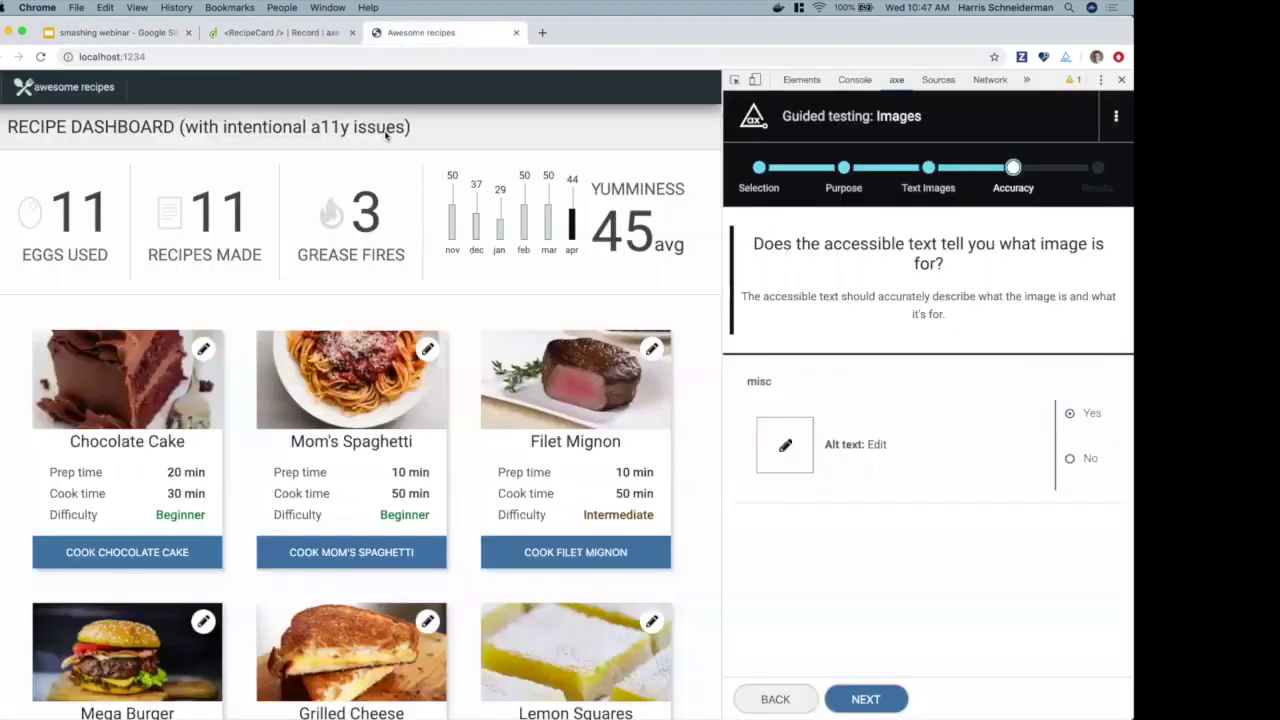
# Step: Judge the pencil's 'Edit' alt text inaccurate, highlight it, and save the test with 1 issue
pyautogui.click(1071, 460)
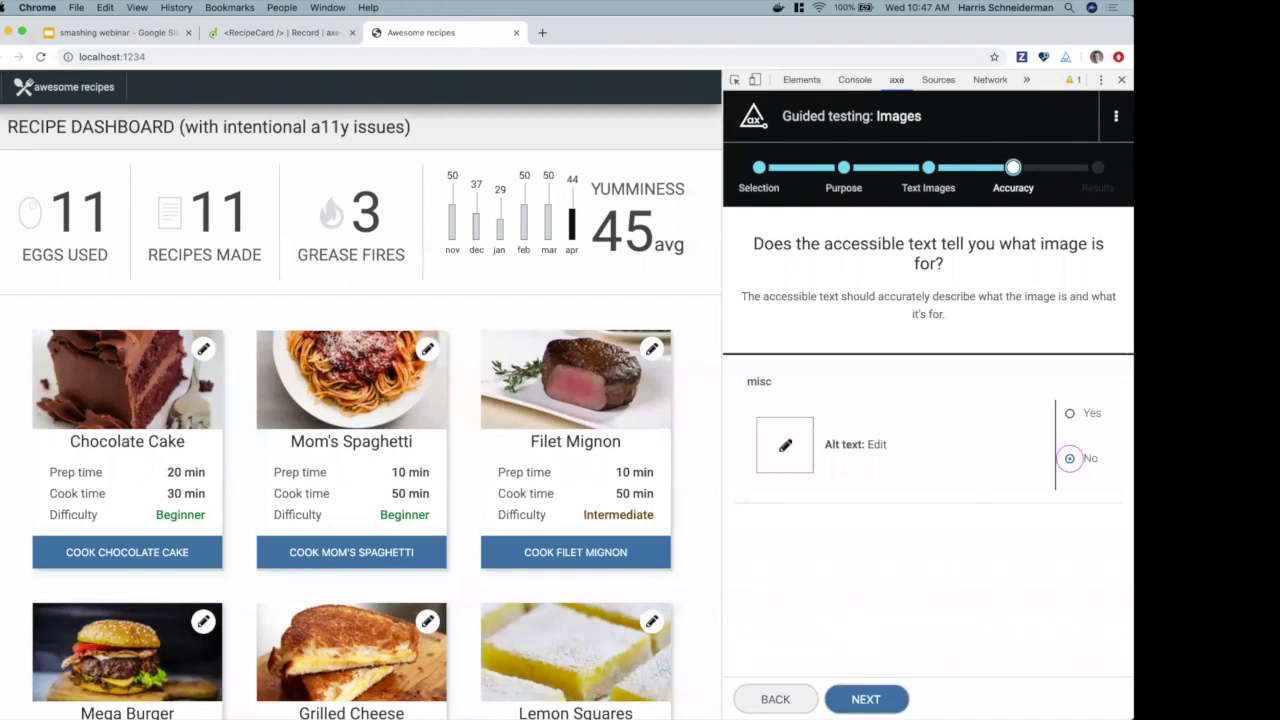
pyautogui.click(866, 699)
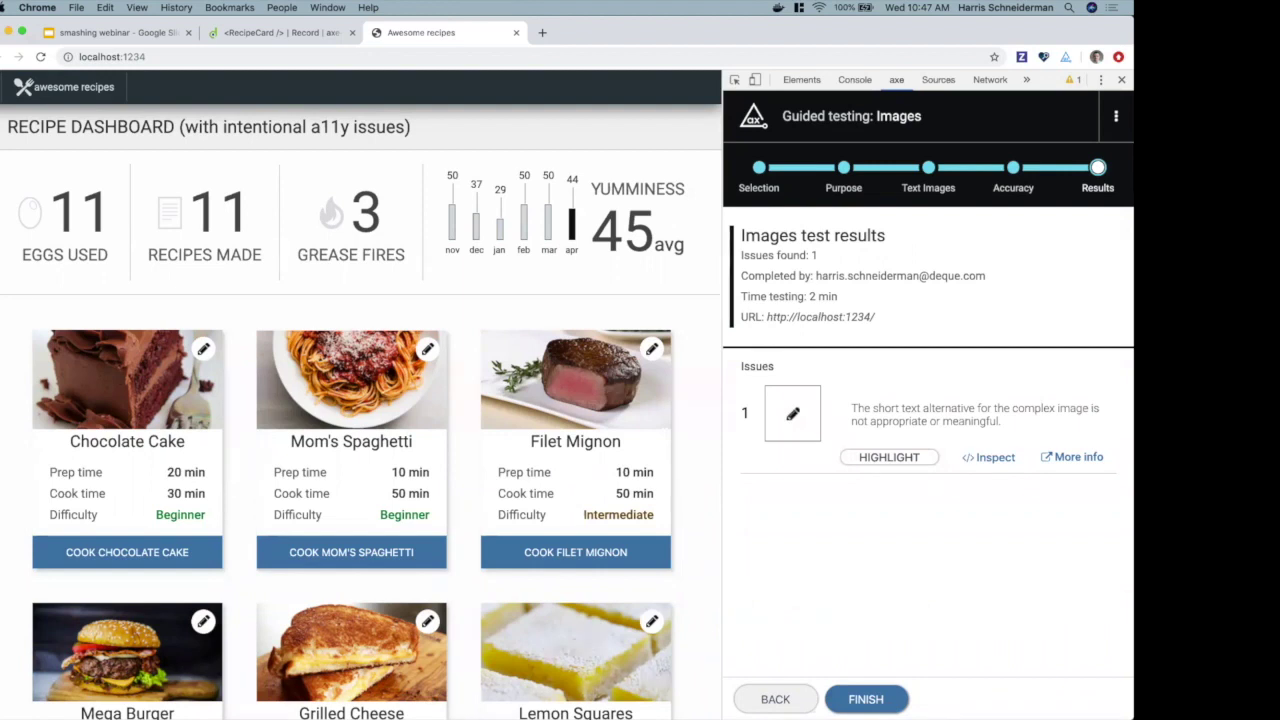
pyautogui.click(896, 460)
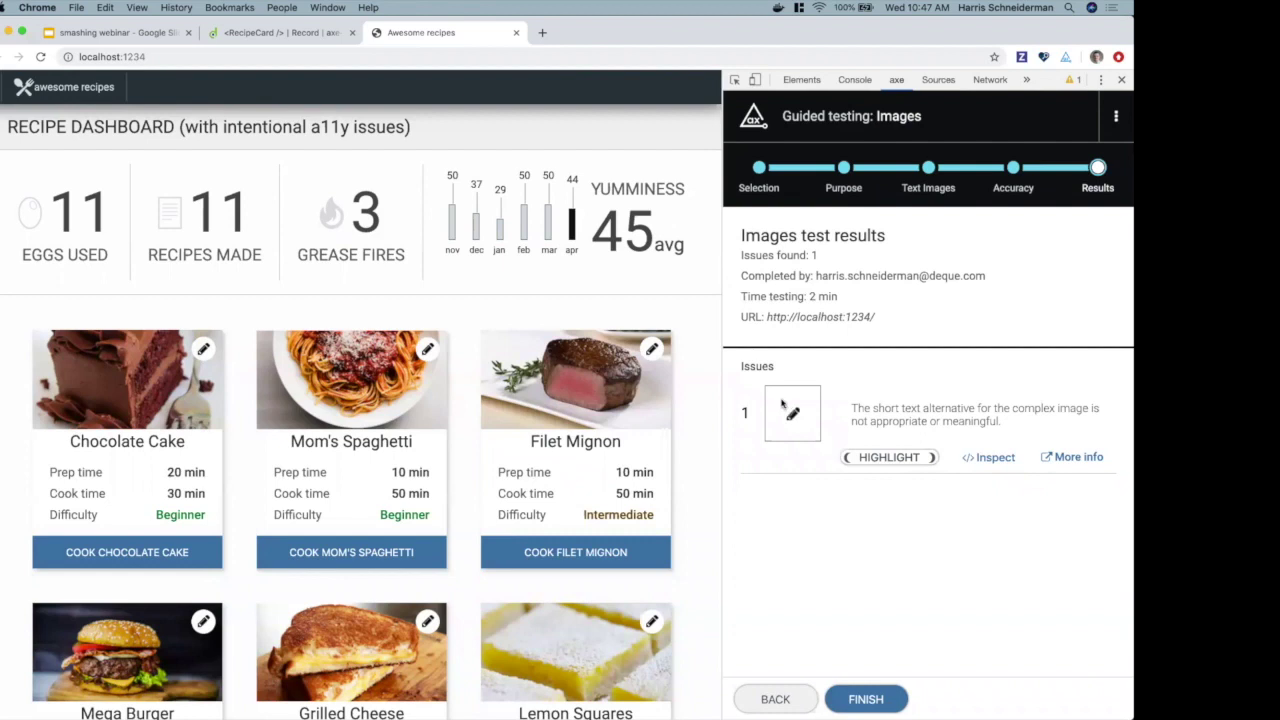
pyautogui.click(900, 692)
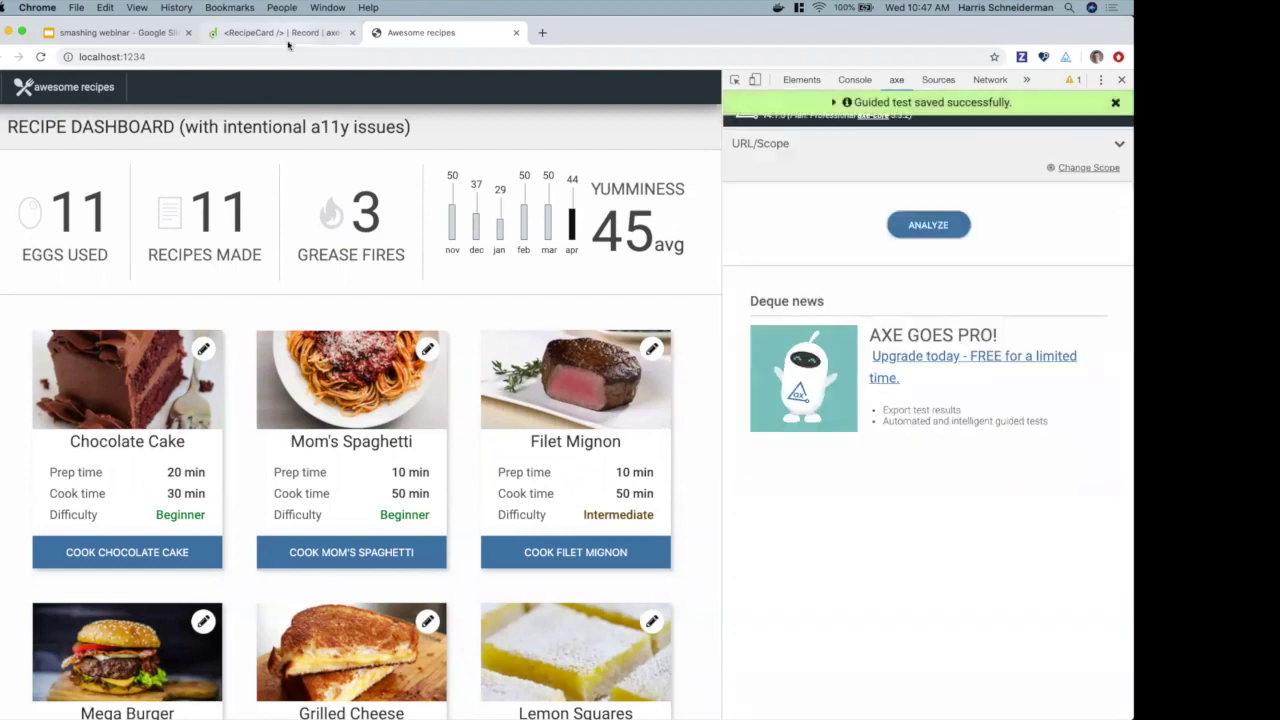
pyautogui.click(288, 38)
# Step: Review the Images issue's URL, selector and recommendation for the short text alternative problem
pyautogui.click(514, 32)
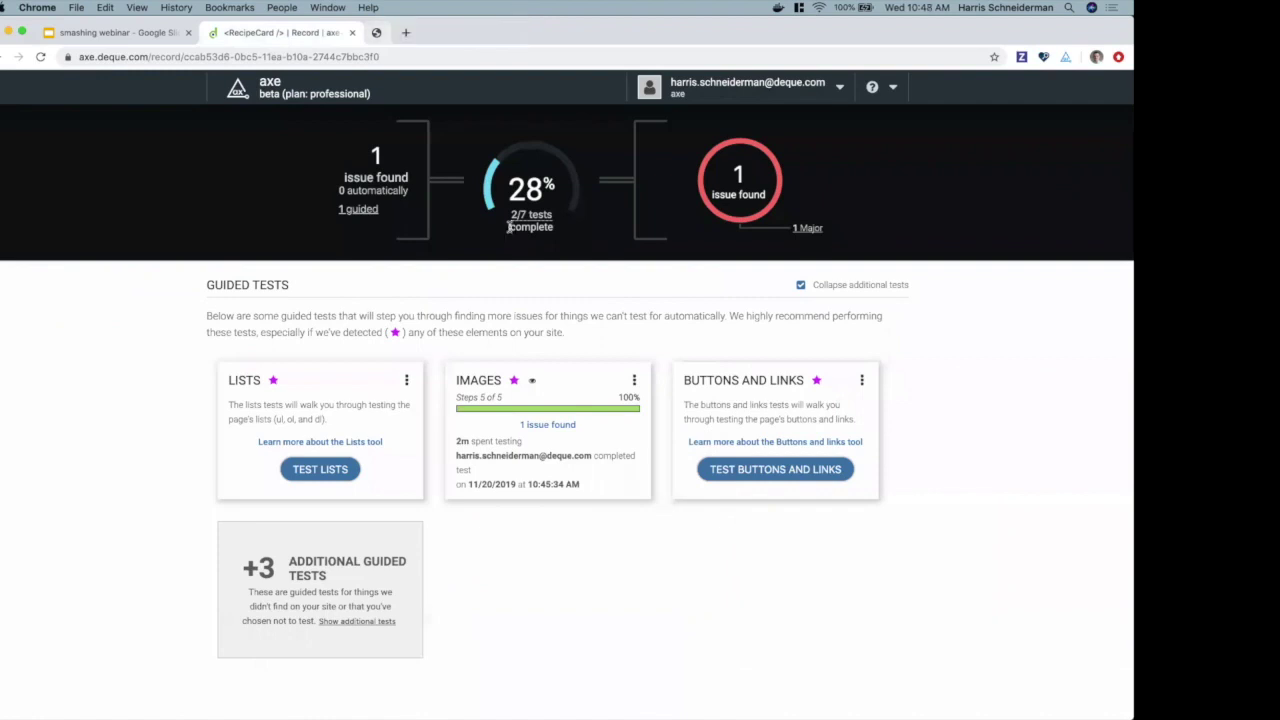
pyautogui.click(537, 430)
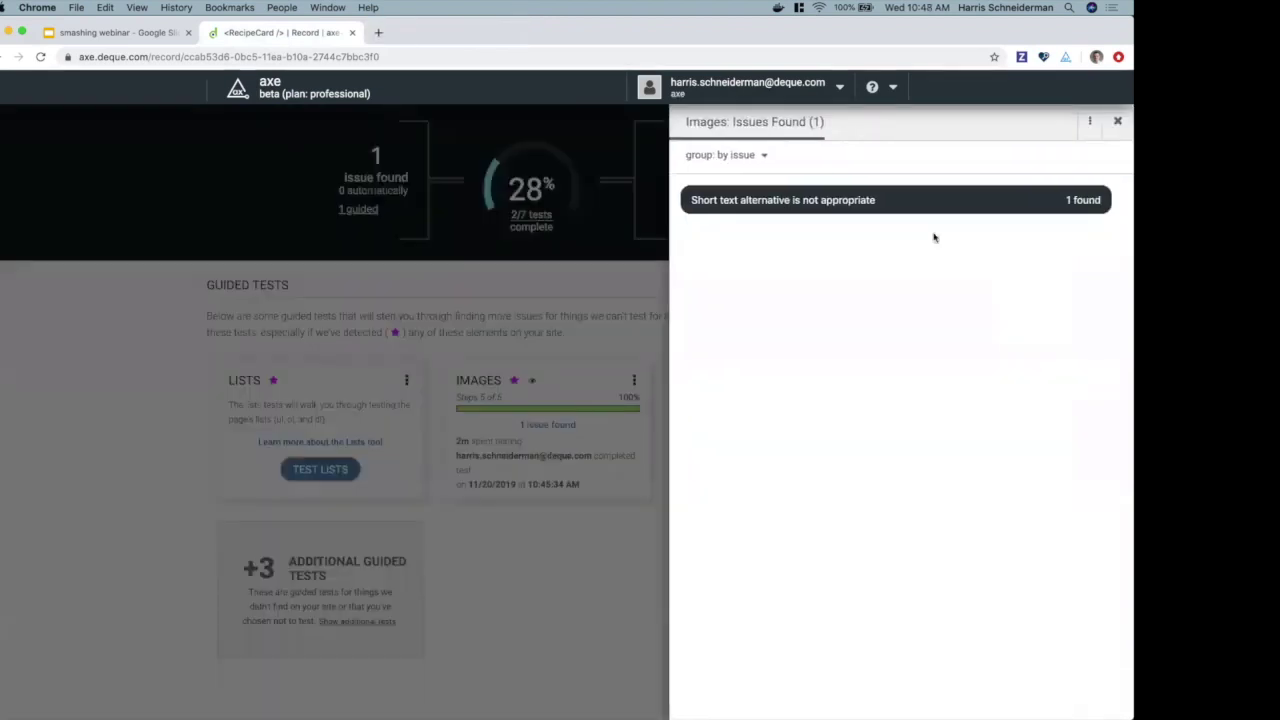
pyautogui.click(998, 207)
pyautogui.click(1036, 286)
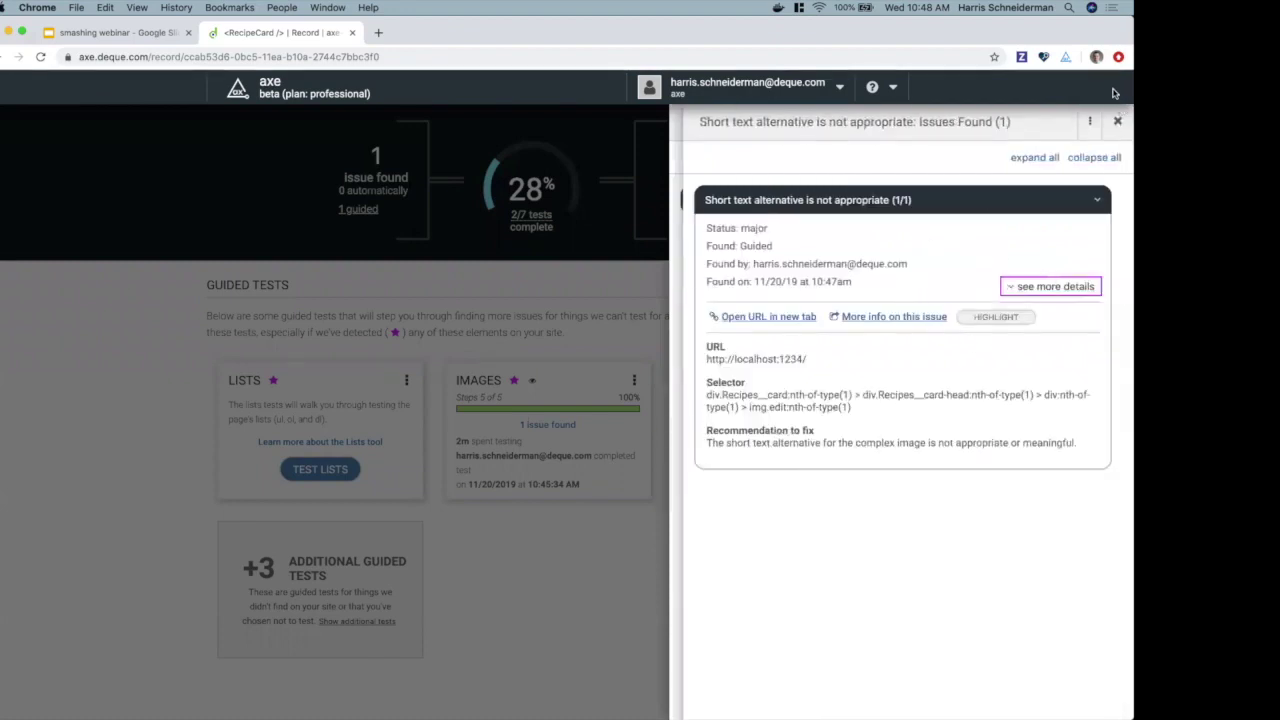
pyautogui.click(1118, 121)
pyautogui.click(1118, 121)
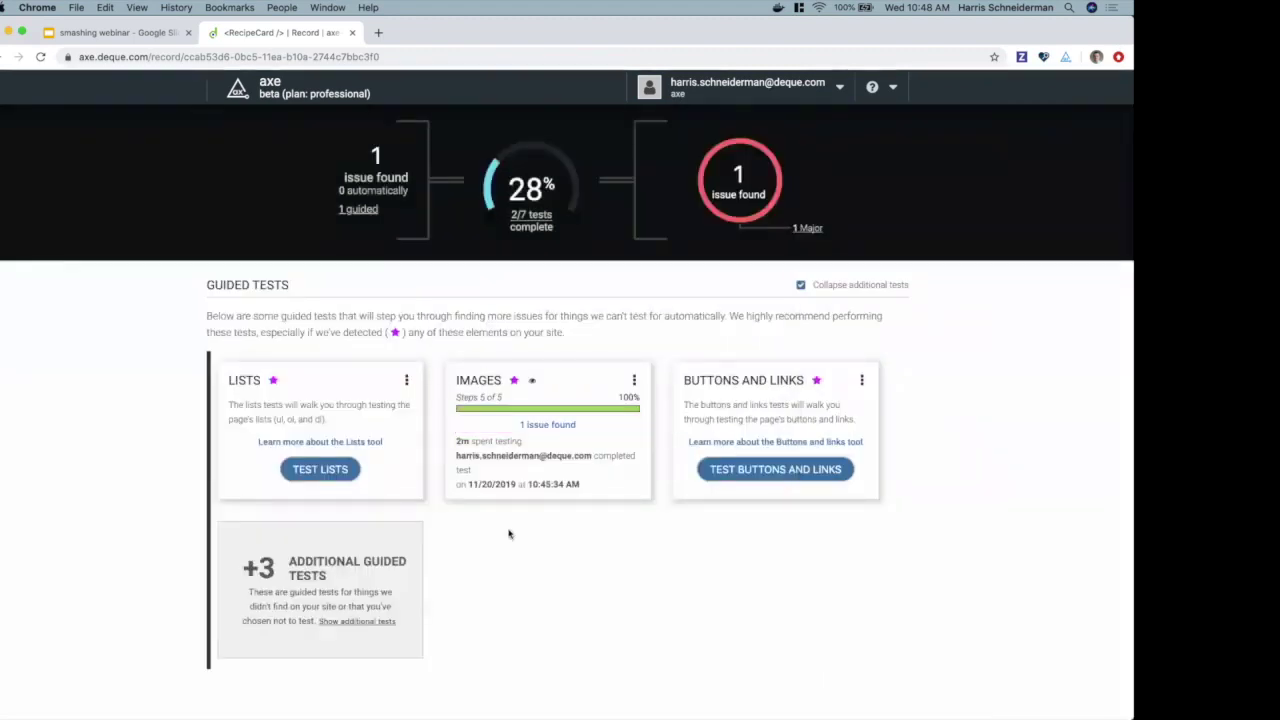
pyautogui.hotkey('ctrl', 'Right')
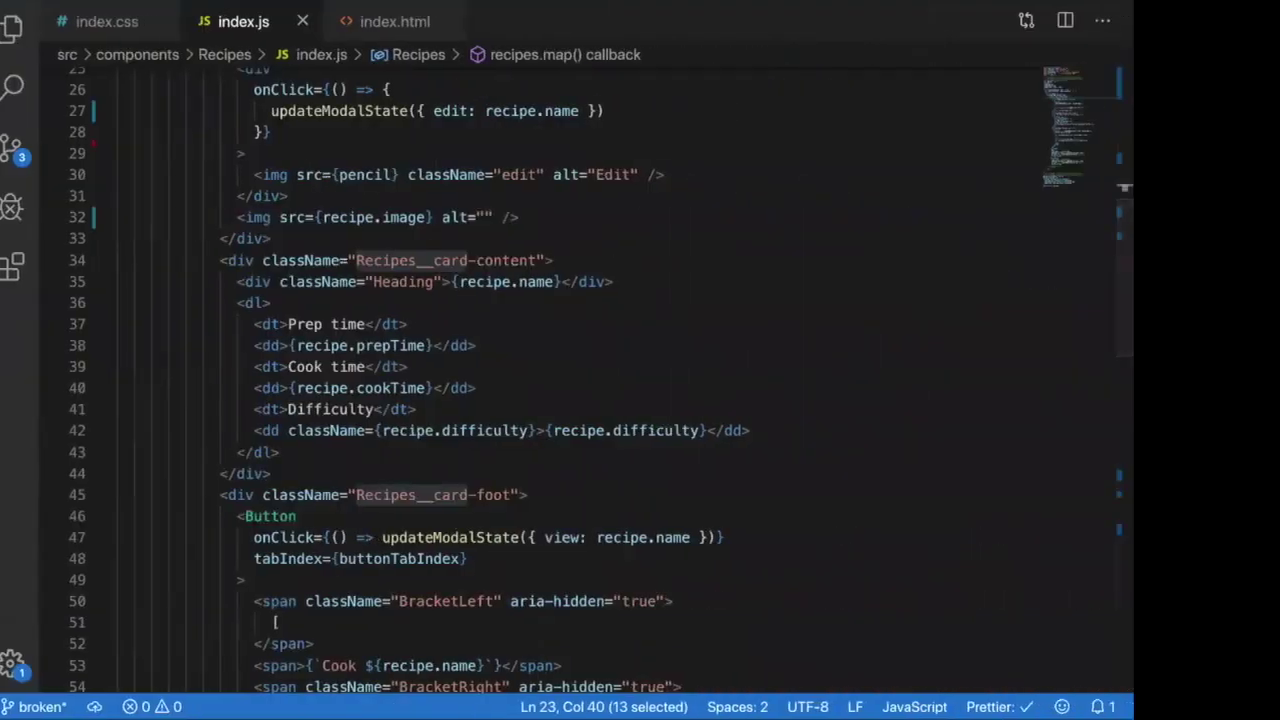
# Step: Replace the pencil image's alt="Edit" with {`Edit ${recipe.name}`} in index.js and save the file
pyautogui.scroll(3, 361, 341)
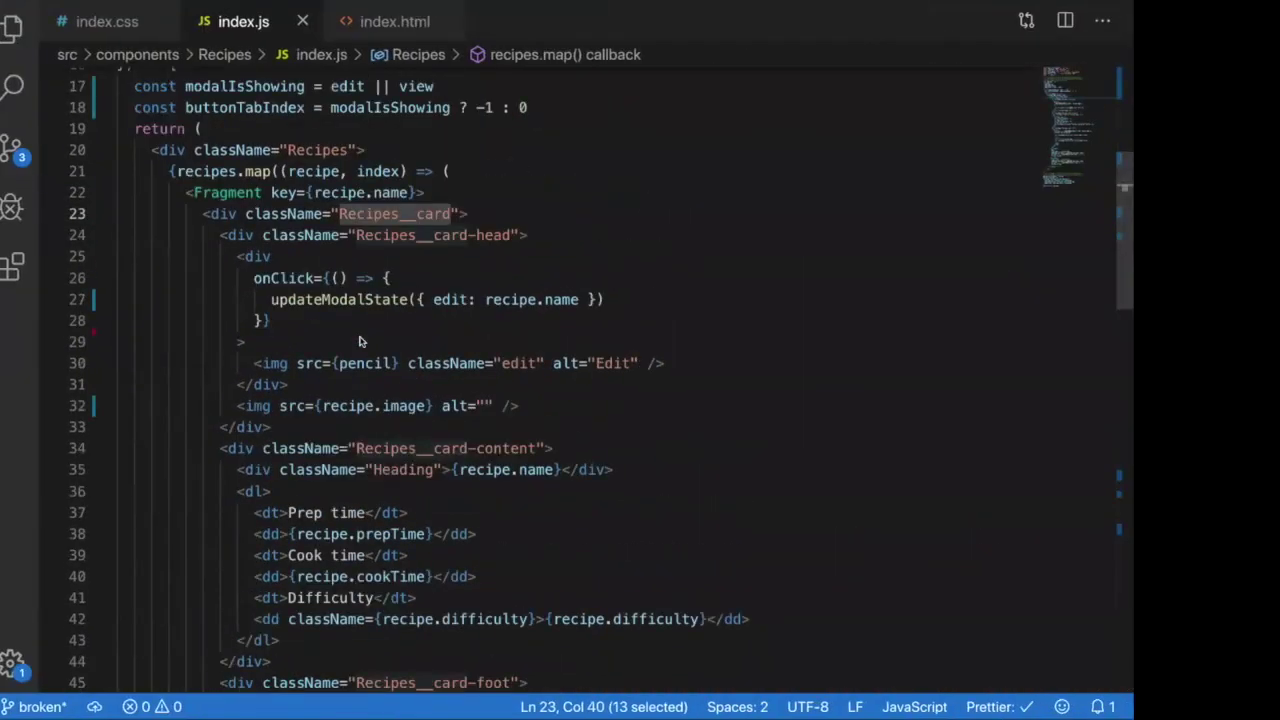
pyautogui.click(357, 343)
pyautogui.doubleClick(603, 393)
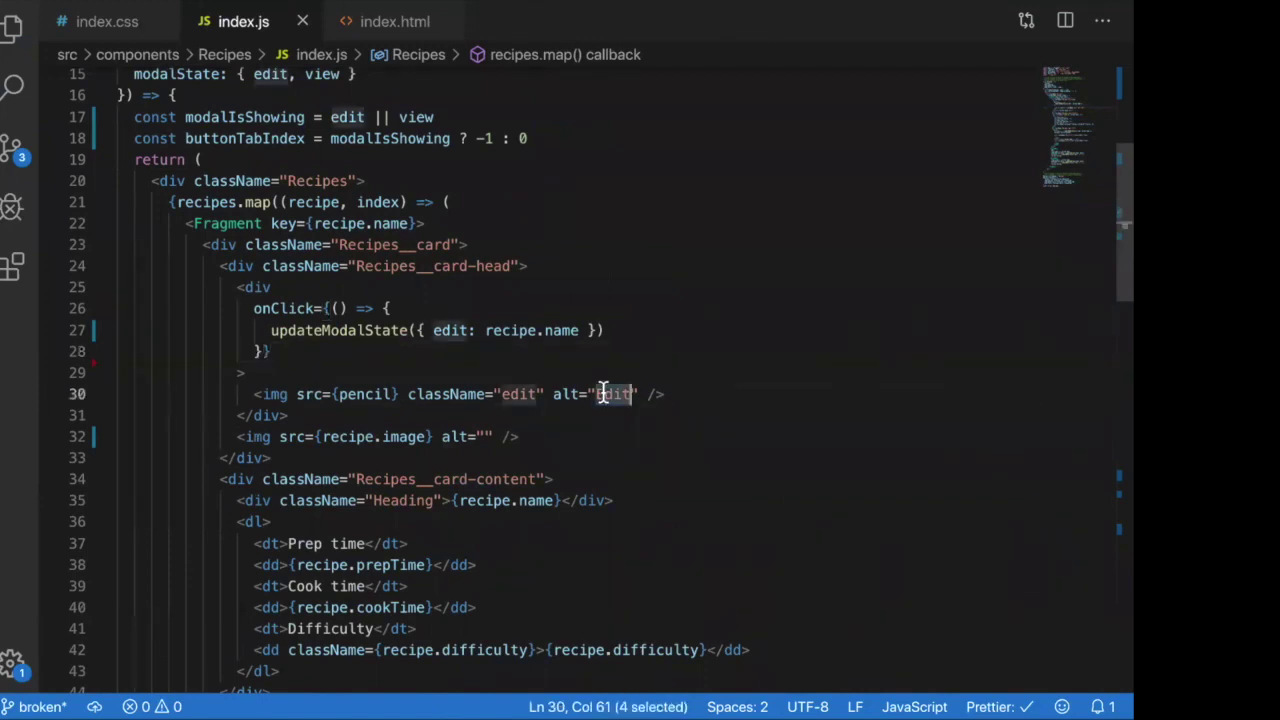
pyautogui.press('BackSpace')
pyautogui.press('BackSpace')
pyautogui.write('{')
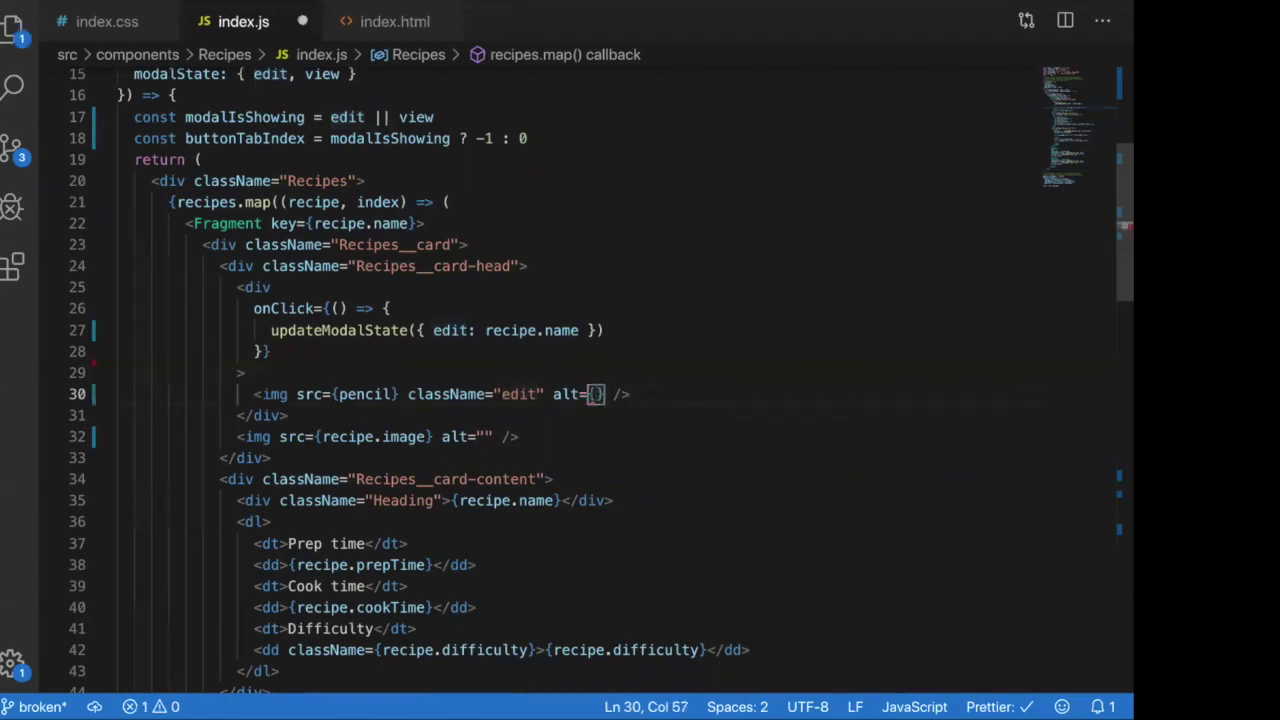
pyautogui.write('`Edit ${')
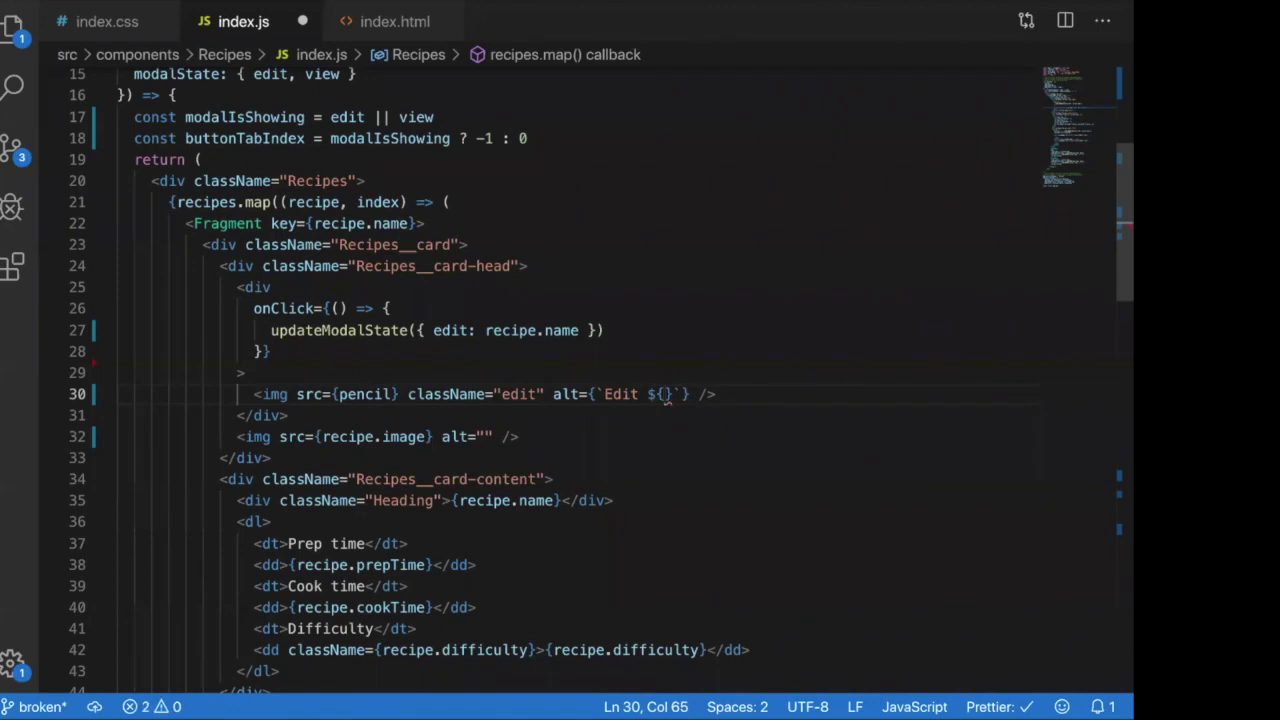
pyautogui.write('recipe.name')
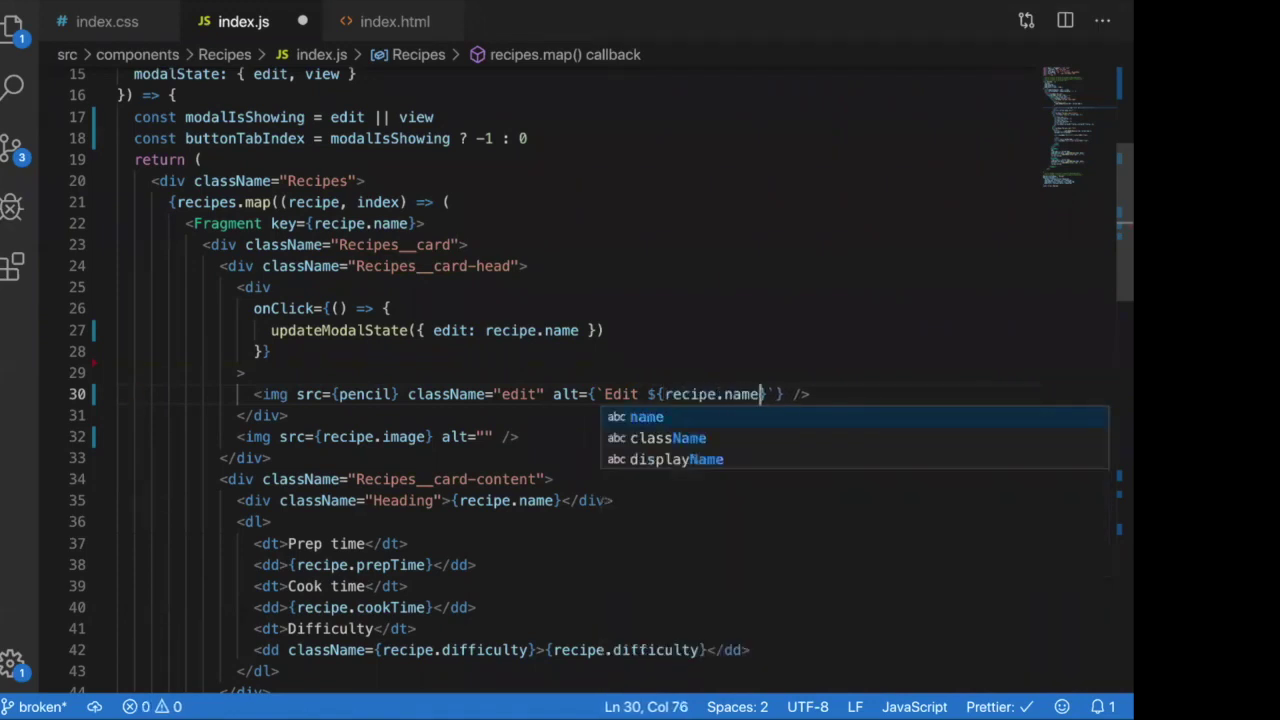
pyautogui.click(506, 429)
pyautogui.doubleClick(620, 394)
pyautogui.click(697, 394)
pyautogui.click(714, 394)
pyautogui.click(683, 416)
pyautogui.press('super+s')
pyautogui.hotkey('ctrl', 'Left')
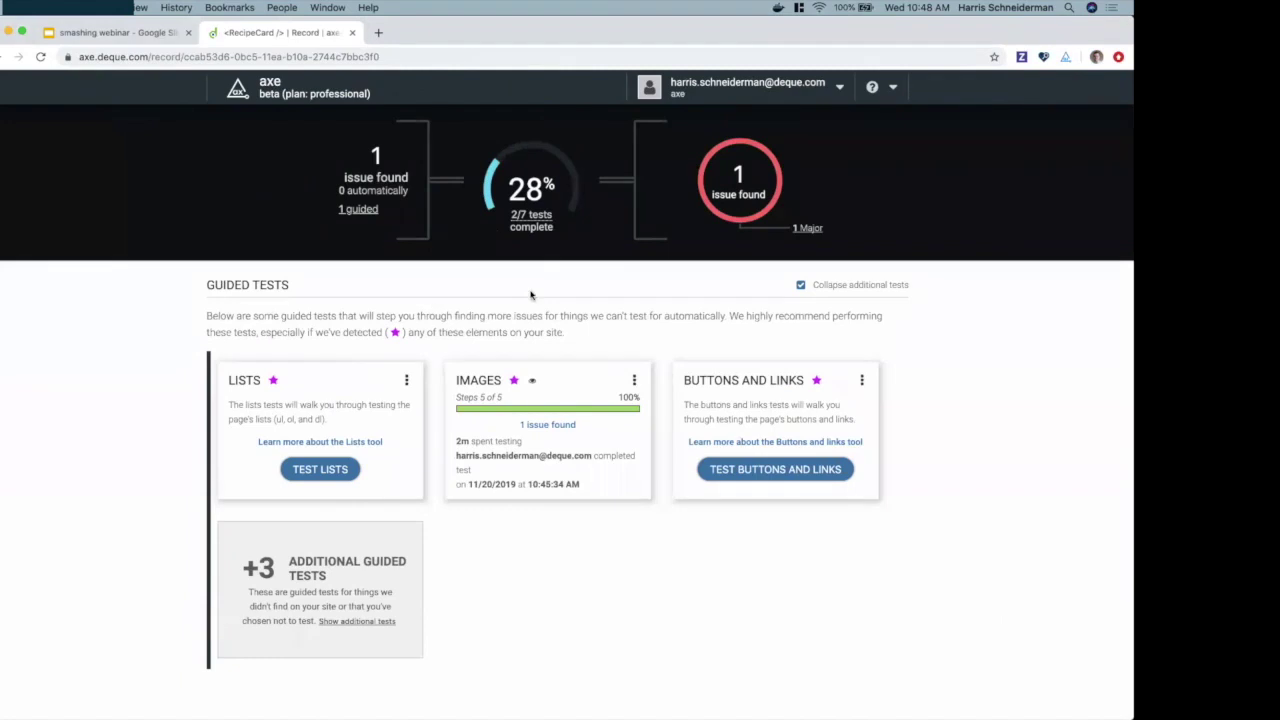
# Step: Clear the previous Images test results and restart the Images guided test in the axe panel
pyautogui.click(634, 381)
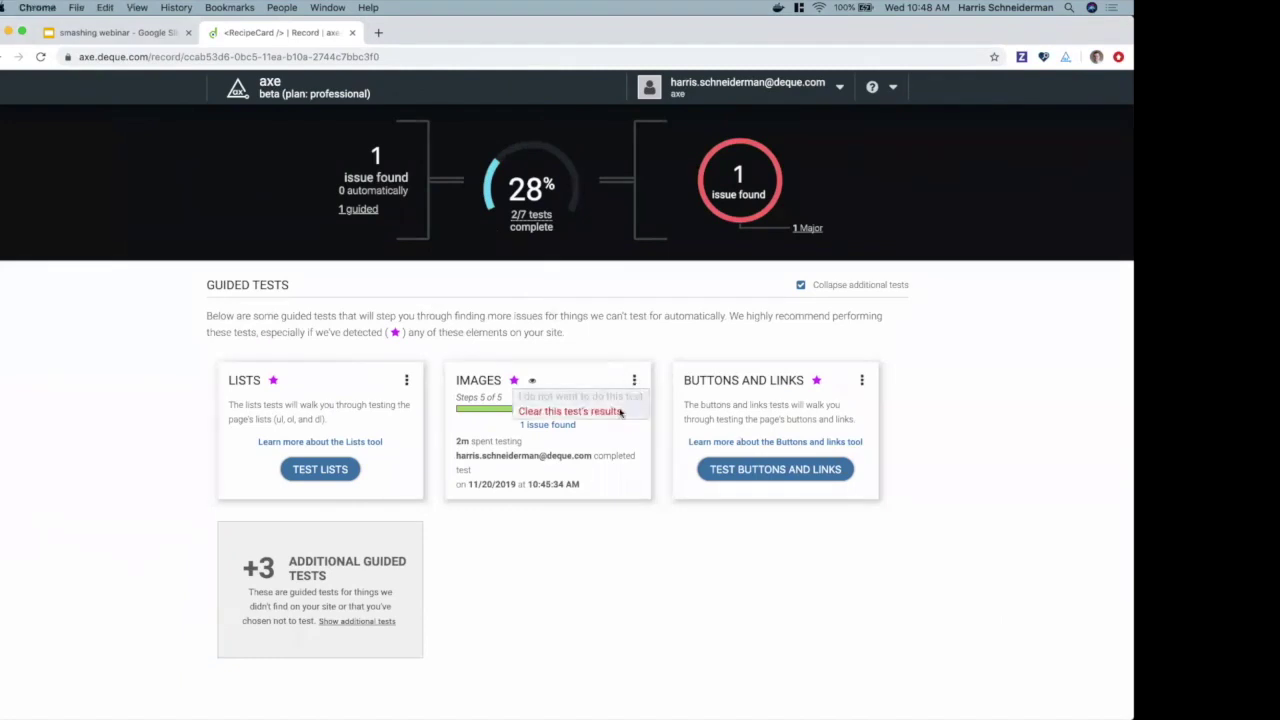
pyautogui.click(570, 411)
pyautogui.click(511, 198)
pyautogui.click(512, 472)
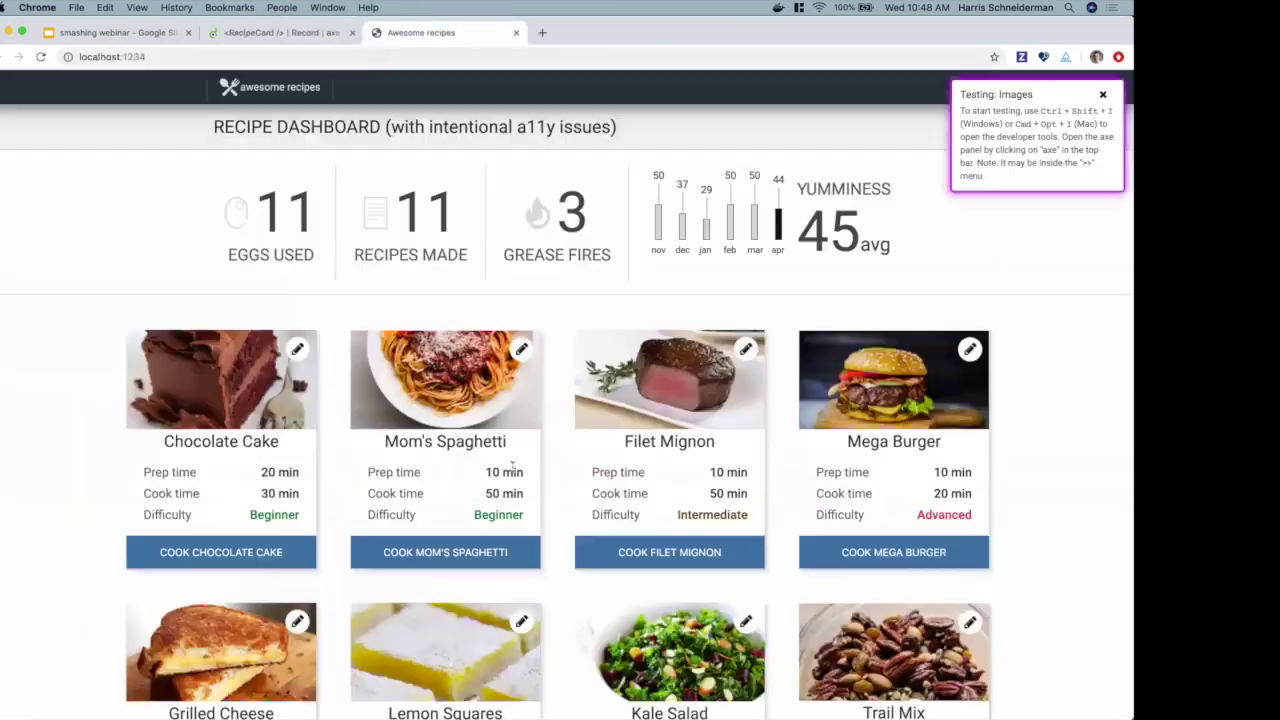
pyautogui.press('super+alt+i')
pyautogui.click(896, 79)
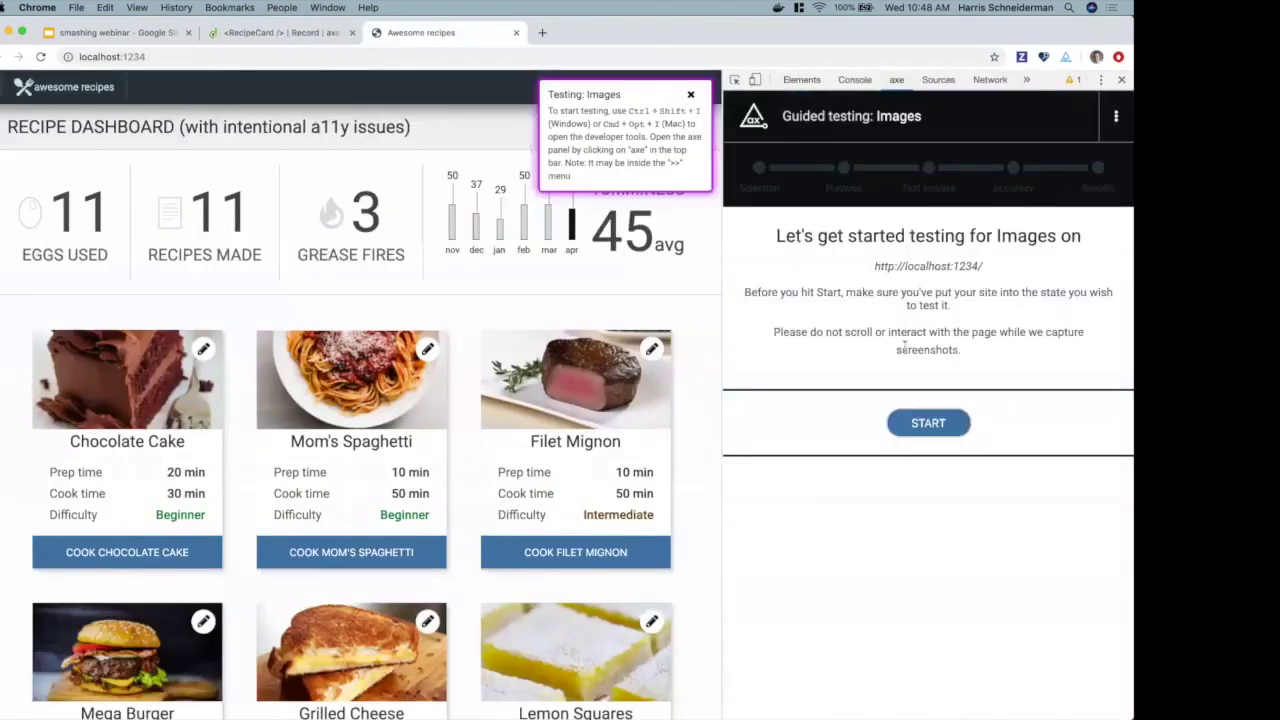
pyautogui.click(905, 428)
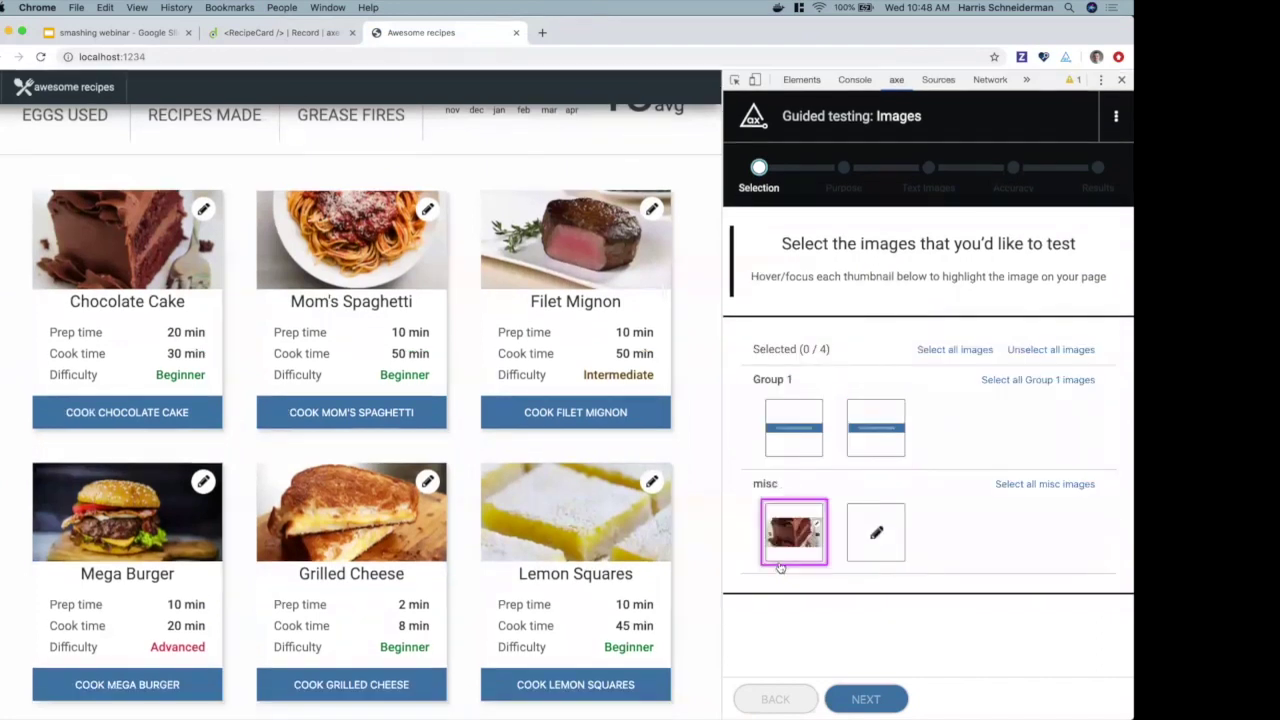
# Step: Select both images, mark the cake decorative, confirm the pencil's alt text accurate, and save with 0 issues
pyautogui.click(794, 531)
pyautogui.click(876, 531)
pyautogui.click(866, 699)
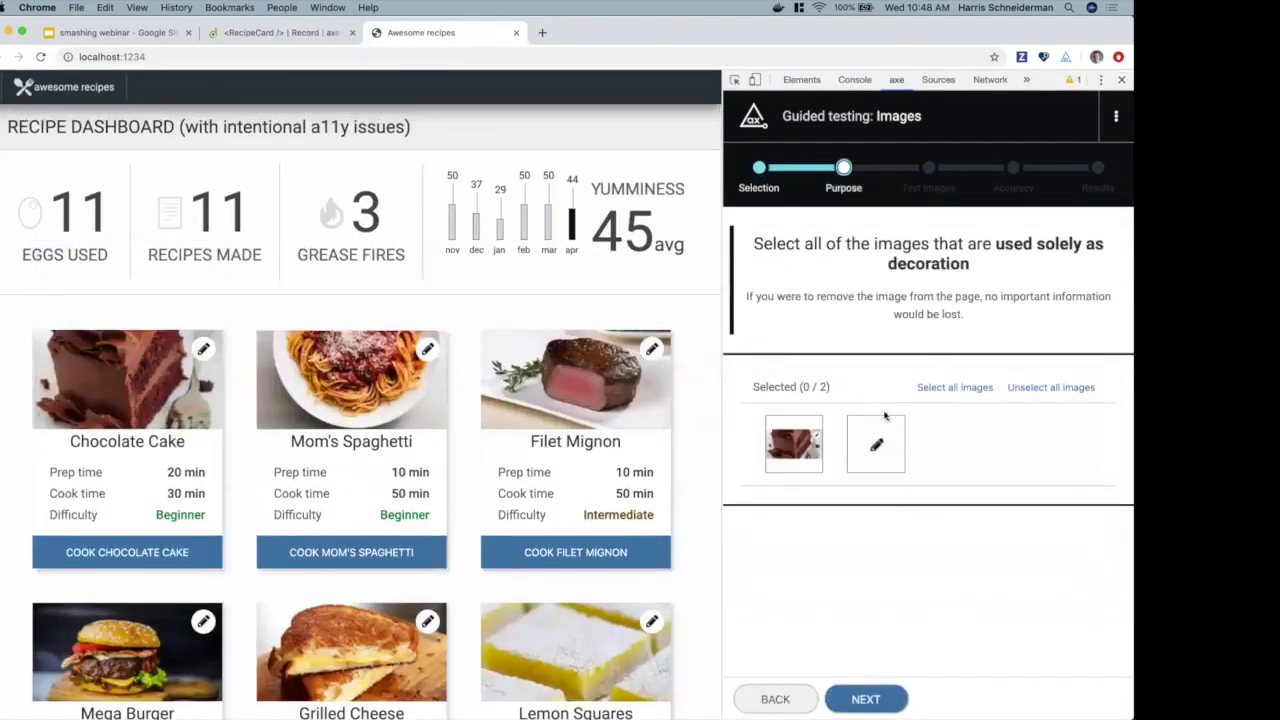
pyautogui.click(794, 444)
pyautogui.click(903, 699)
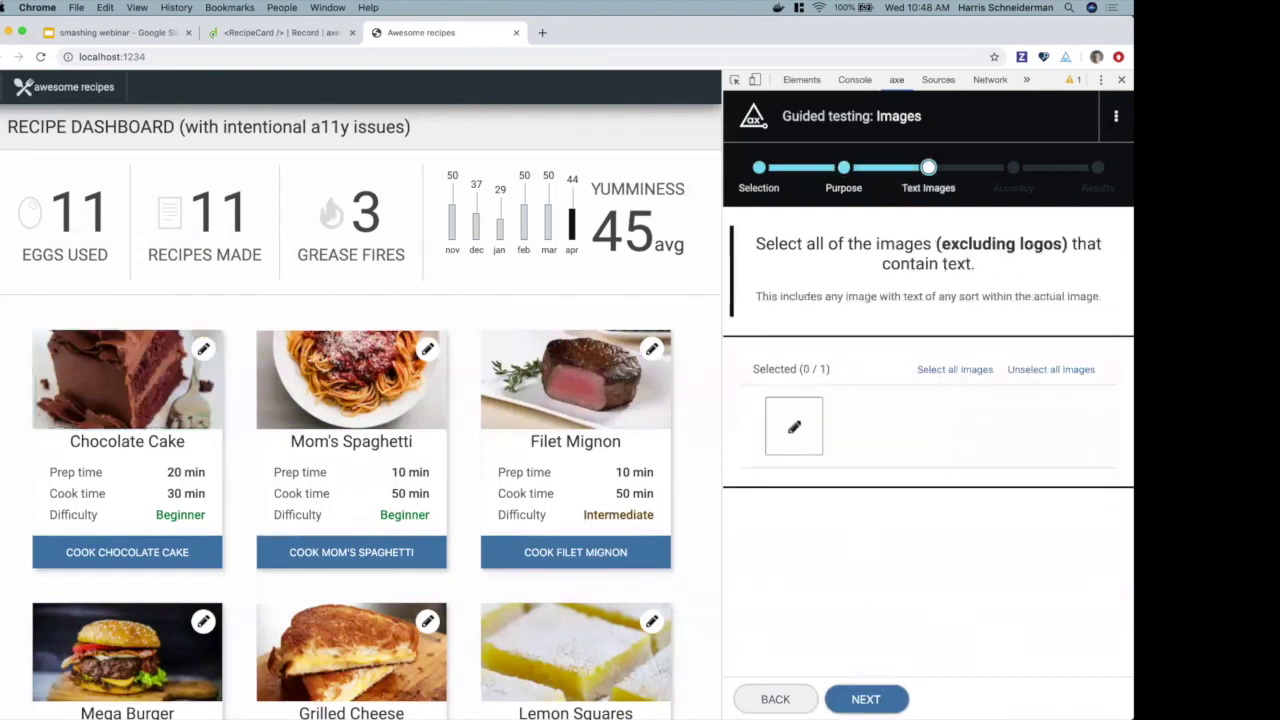
pyautogui.click(878, 688)
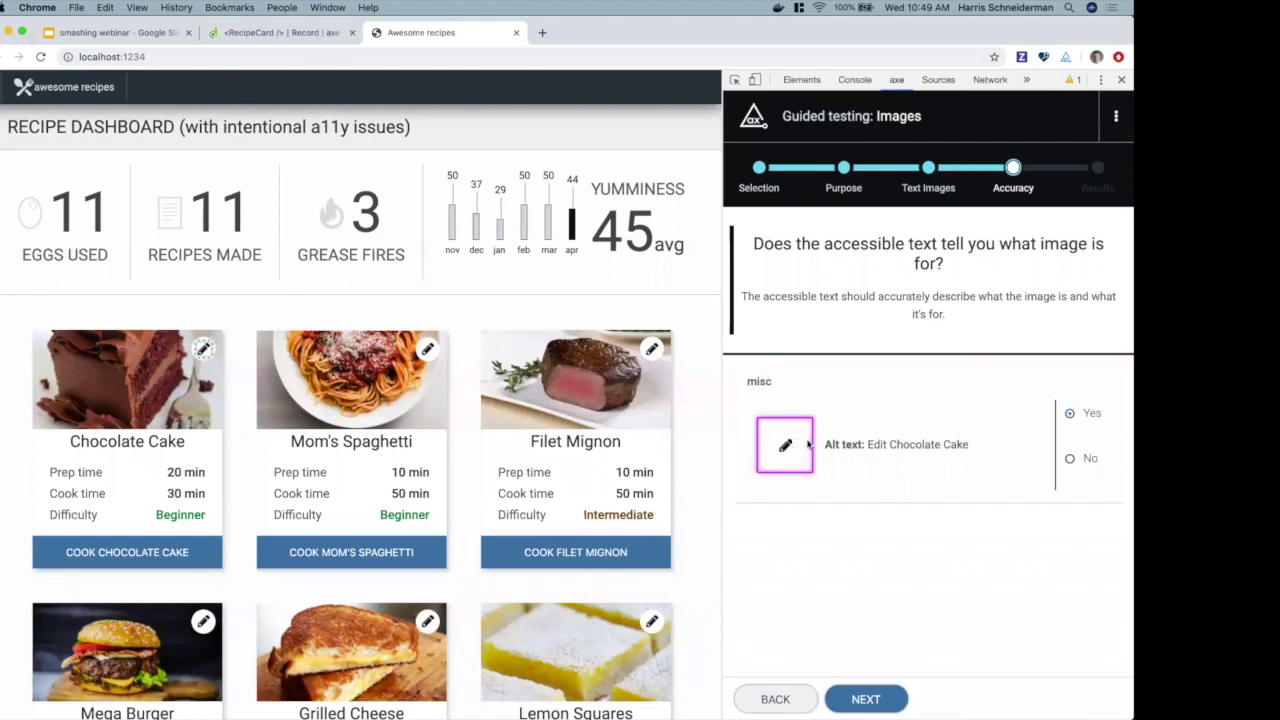
pyautogui.click(1069, 414)
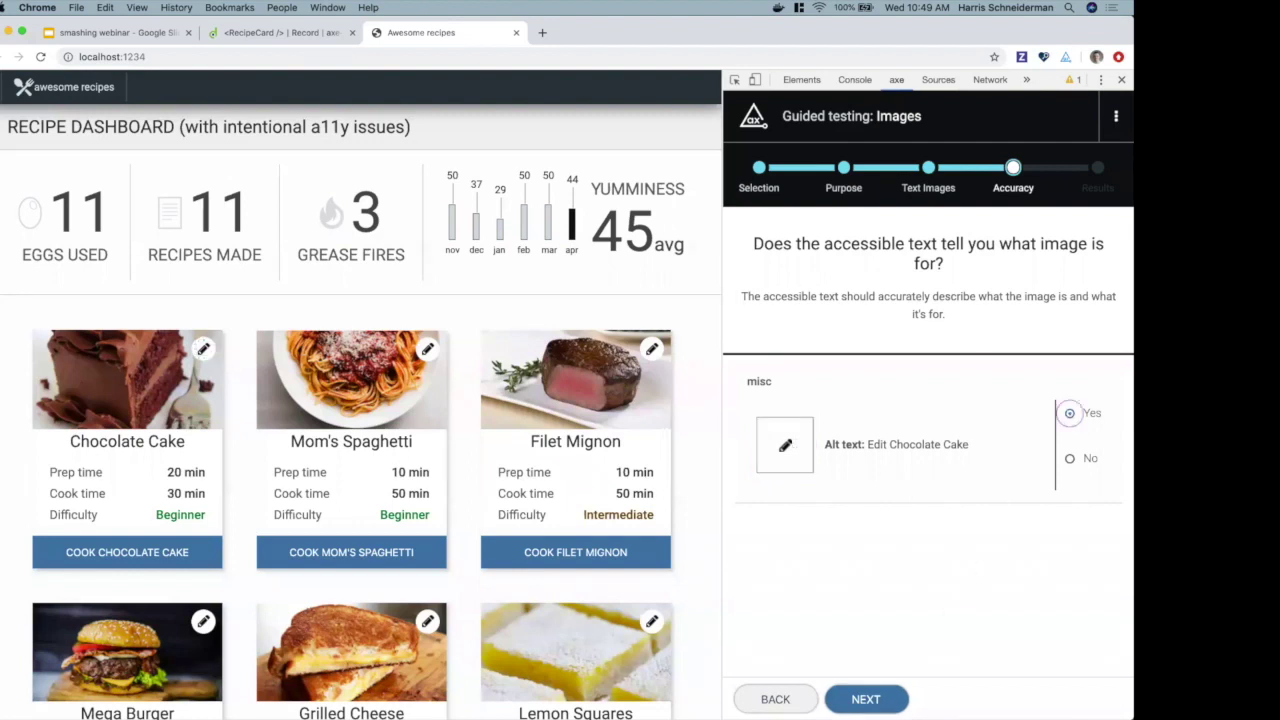
pyautogui.click(870, 697)
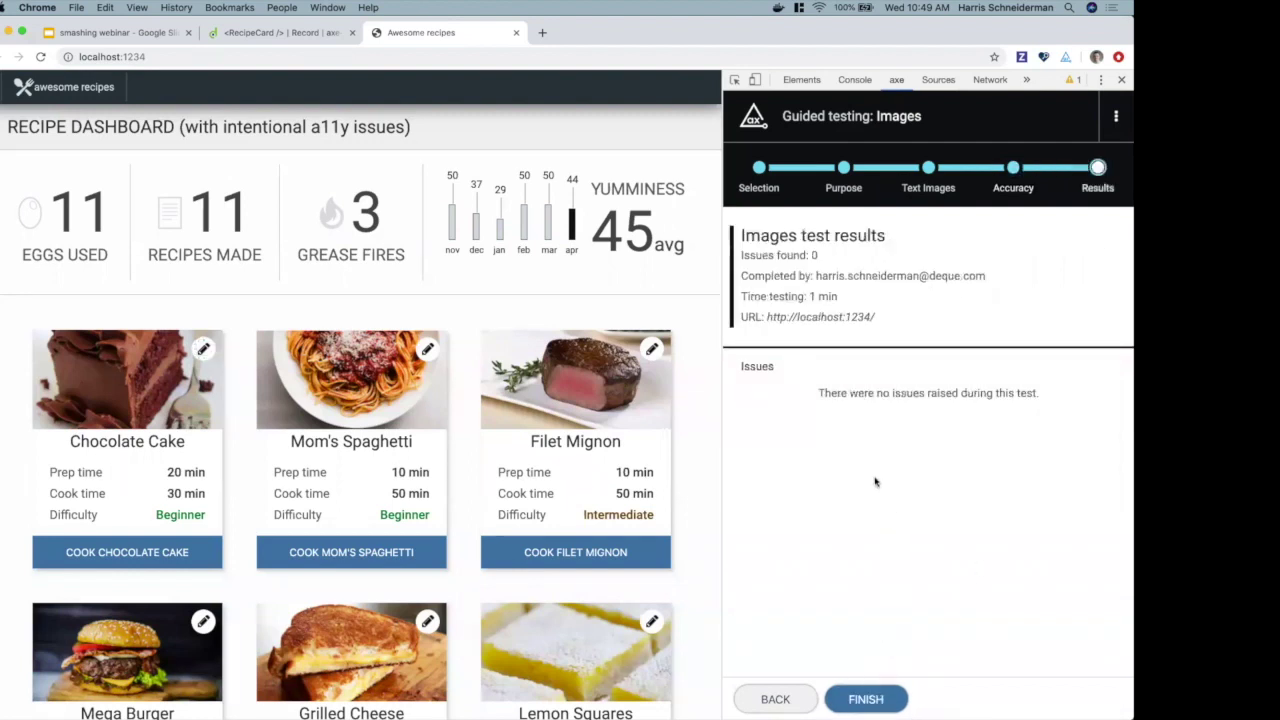
pyautogui.click(866, 699)
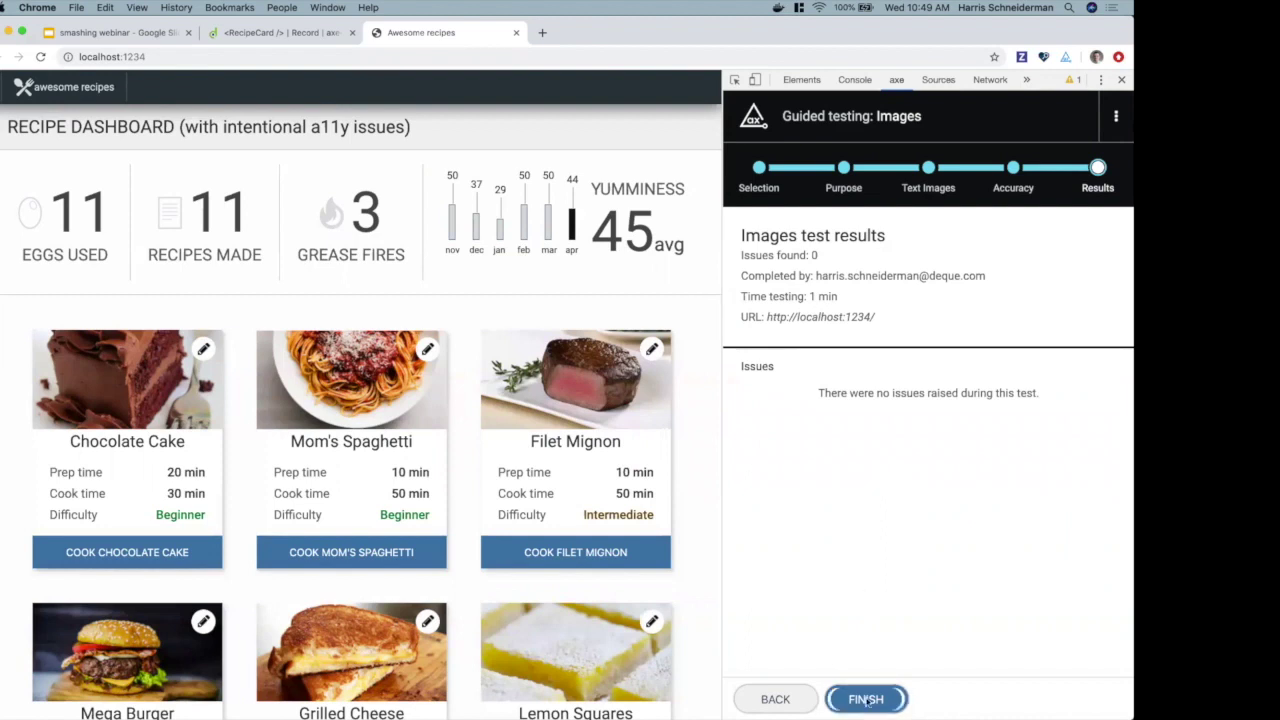
pyautogui.click(300, 33)
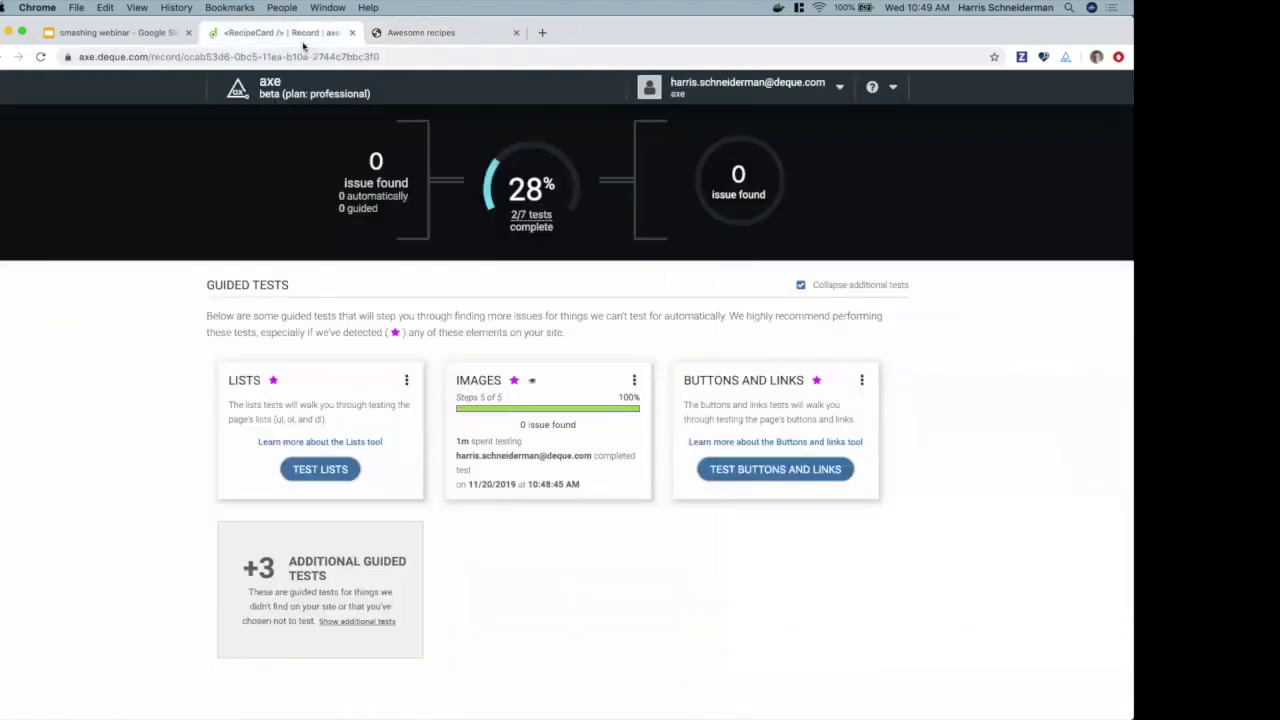
# Step: Close the old dashboard tab and launch the Buttons and links guided test from the axe record
pyautogui.click(516, 33)
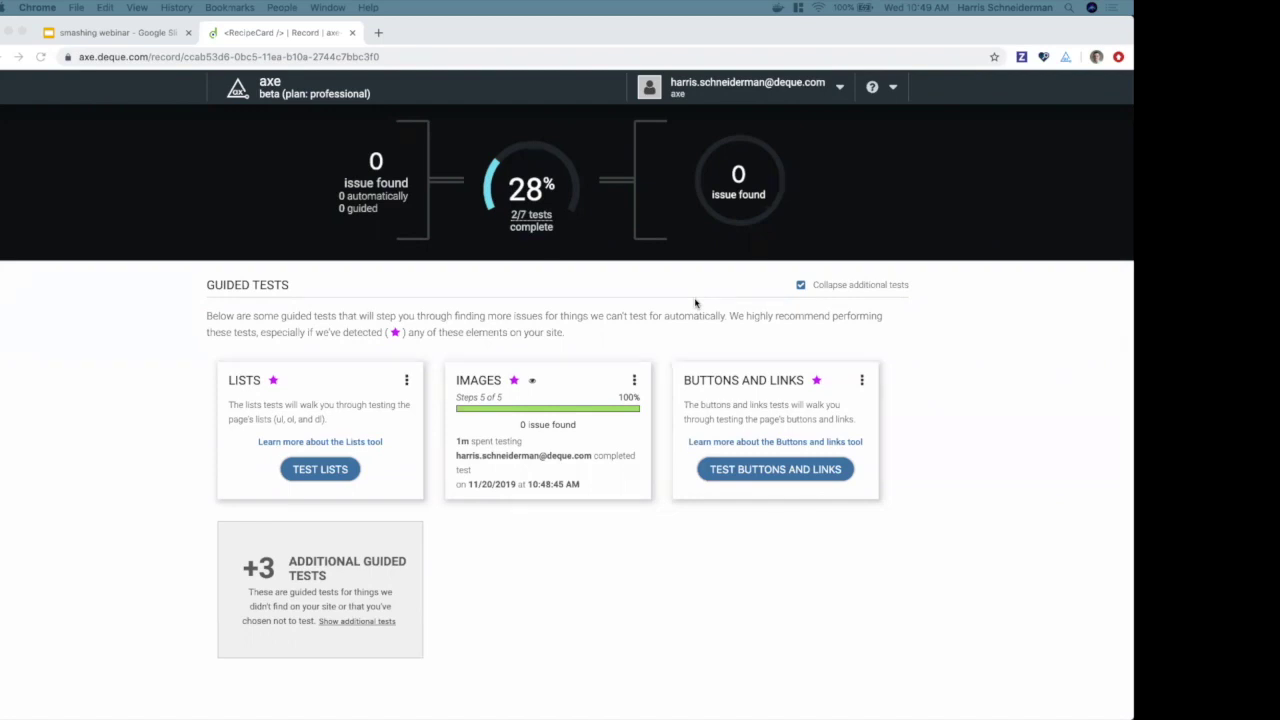
pyautogui.click(744, 380)
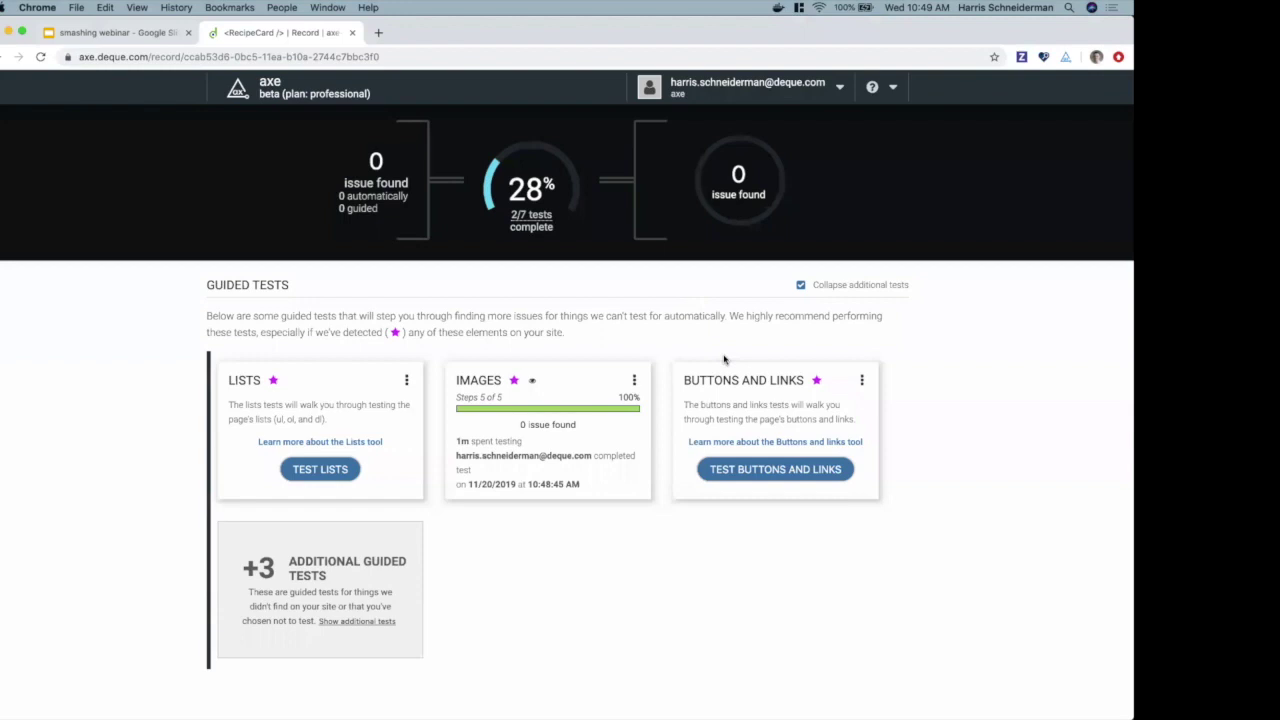
pyautogui.click(765, 474)
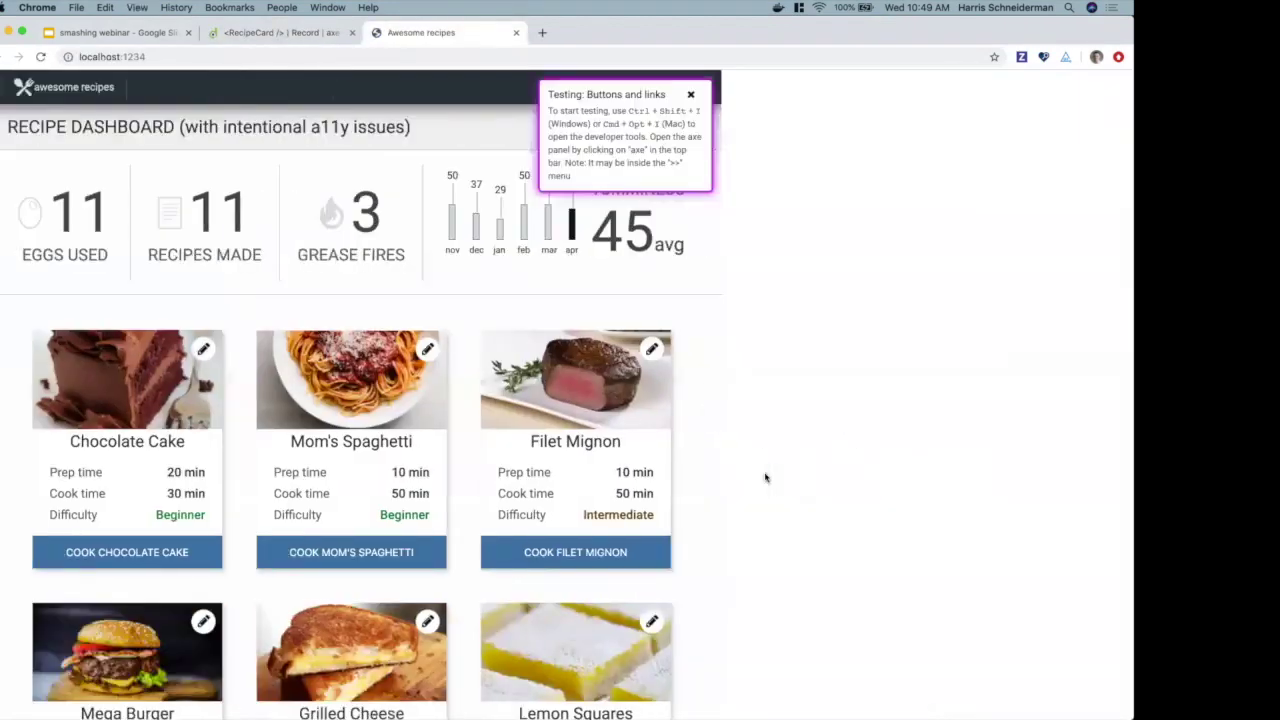
# Step: Start the Buttons and links test in the axe panel and report that some buttons weren't highlighted
pyautogui.press('super+alt+i')
pyautogui.click(896, 80)
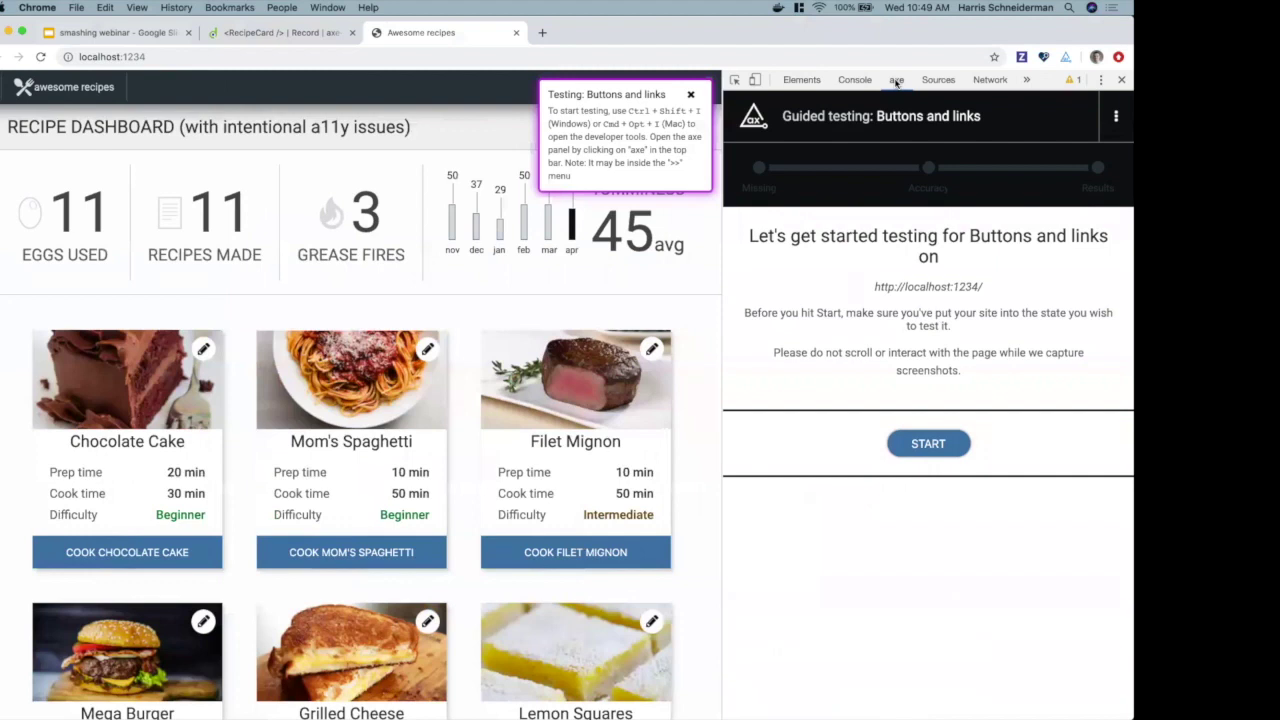
pyautogui.click(928, 443)
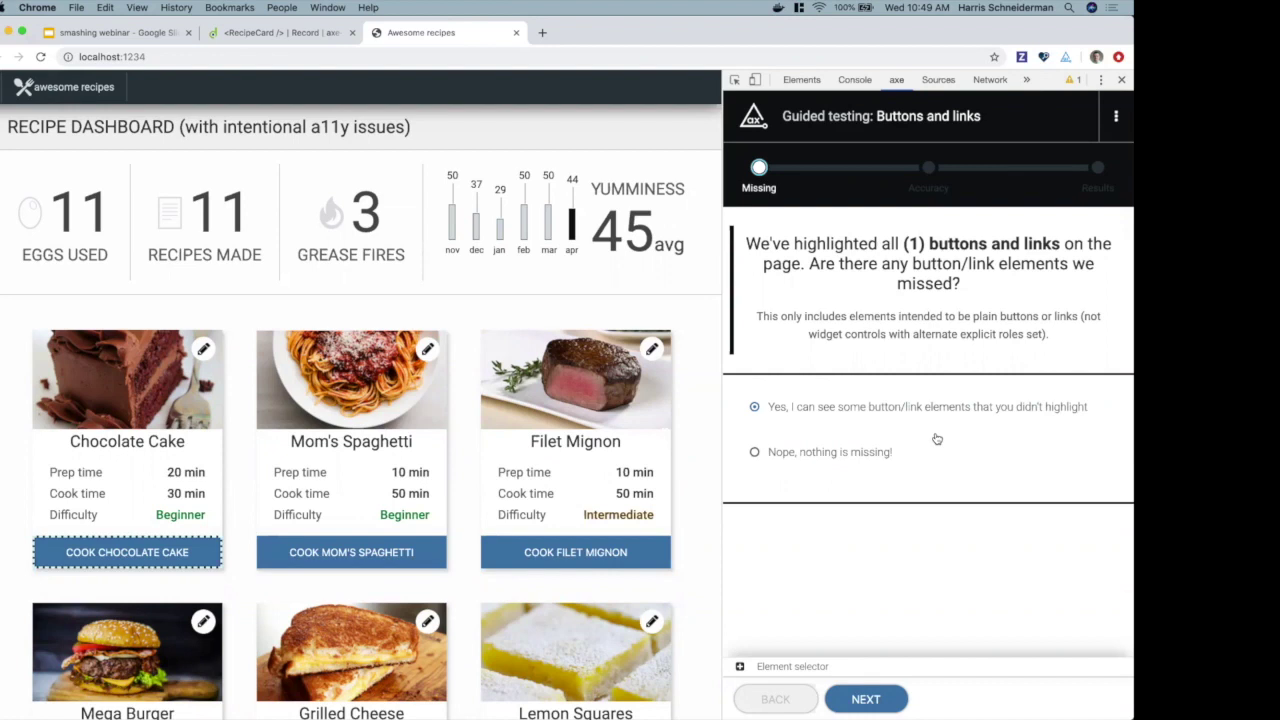
pyautogui.click(150, 32)
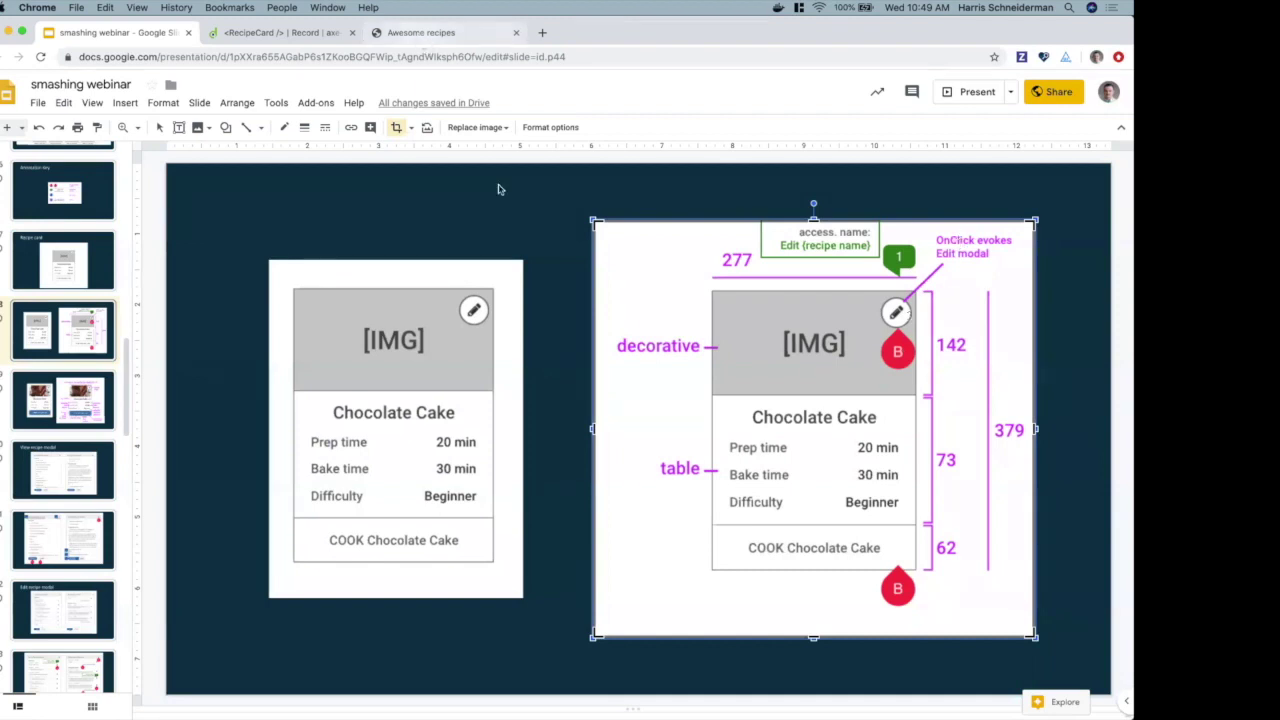
pyautogui.click(424, 36)
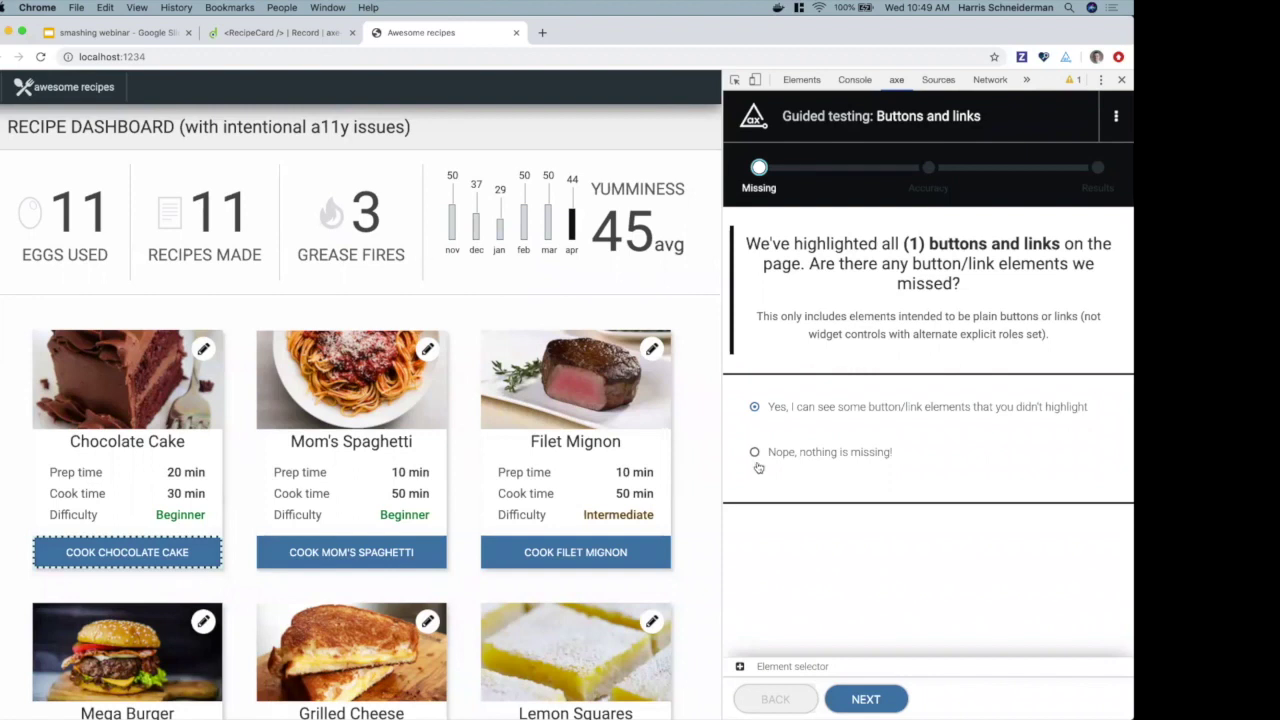
pyautogui.click(756, 408)
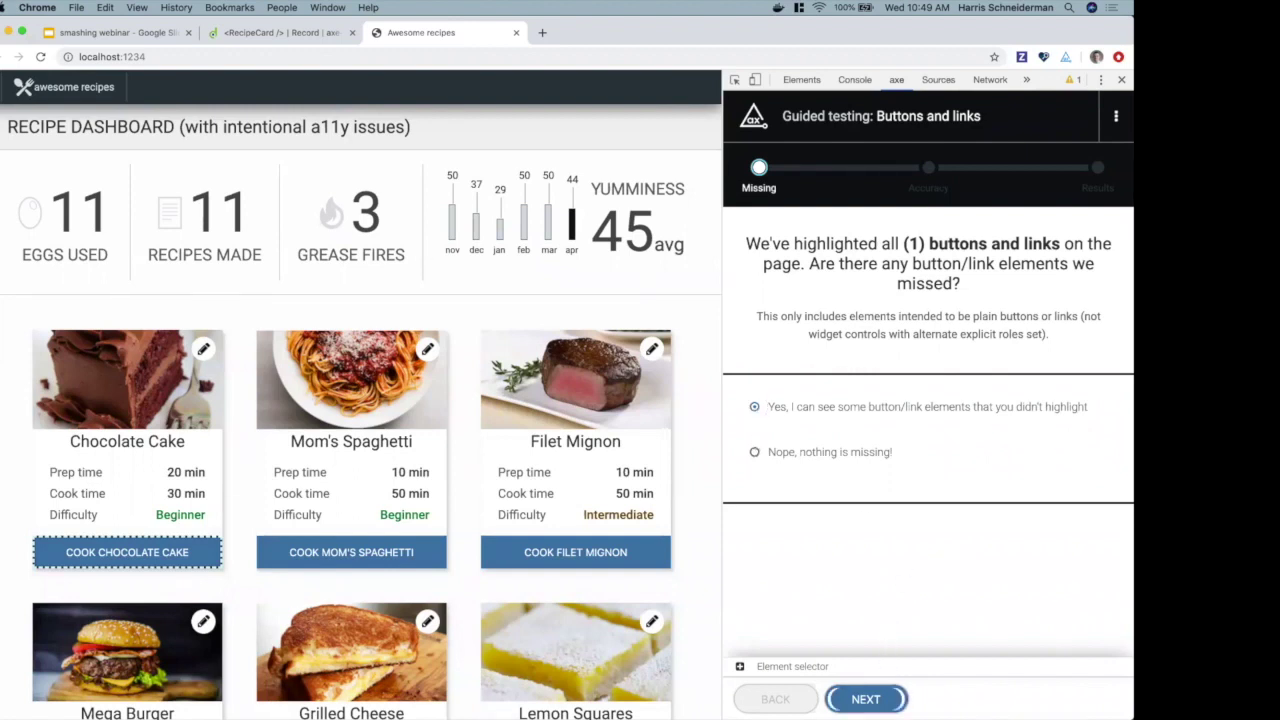
pyautogui.click(885, 700)
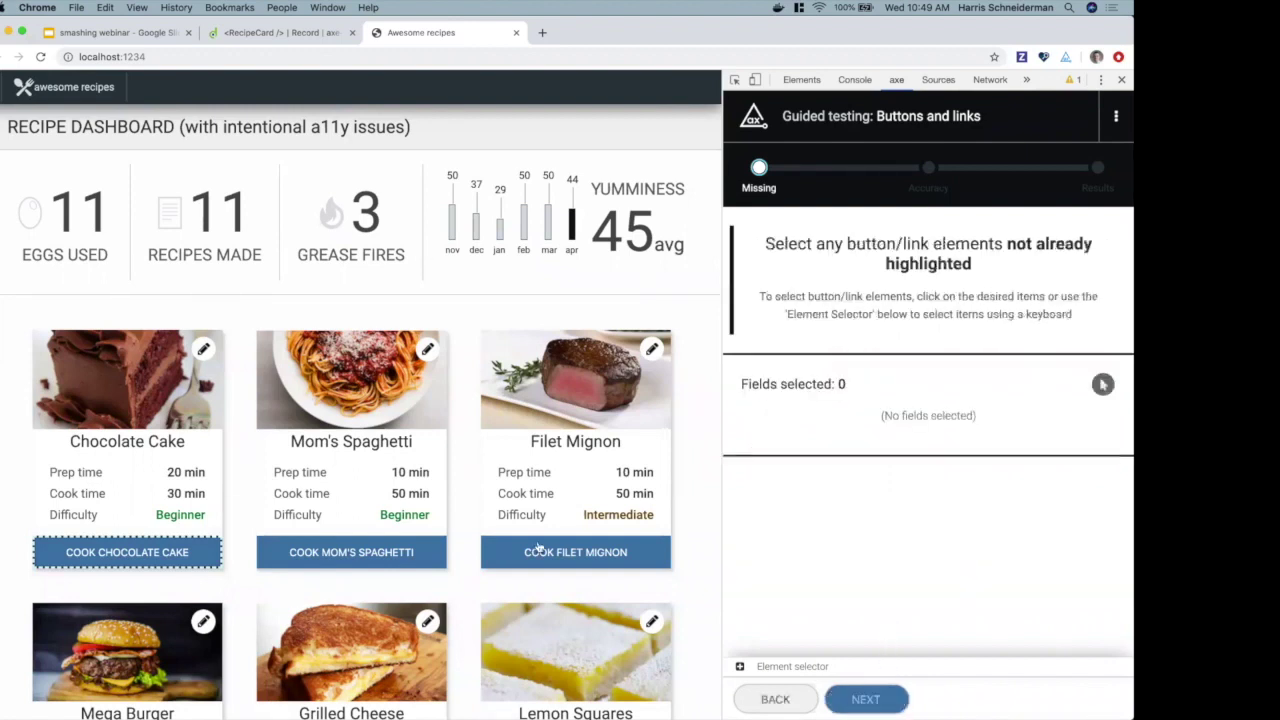
# Step: Add the Chocolate Cake pencil as a missed control and check its div on line 25
pyautogui.click(203, 352)
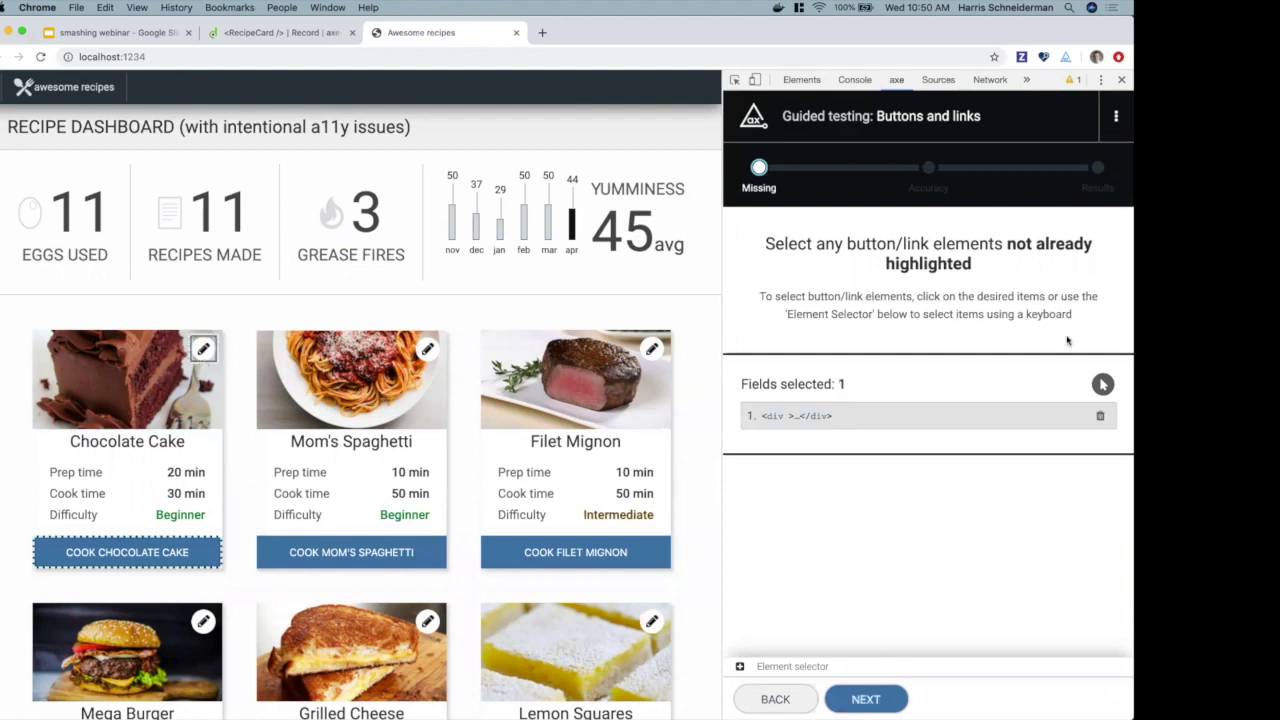
pyautogui.click(887, 699)
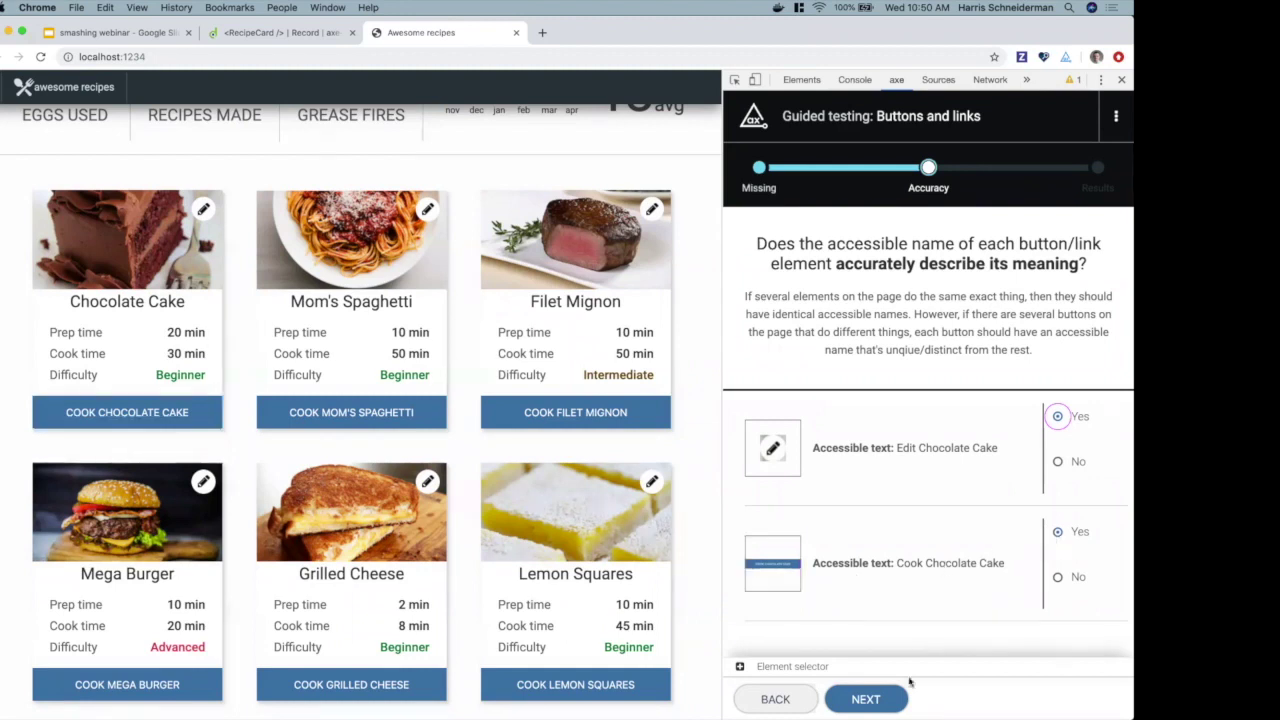
pyautogui.click(866, 699)
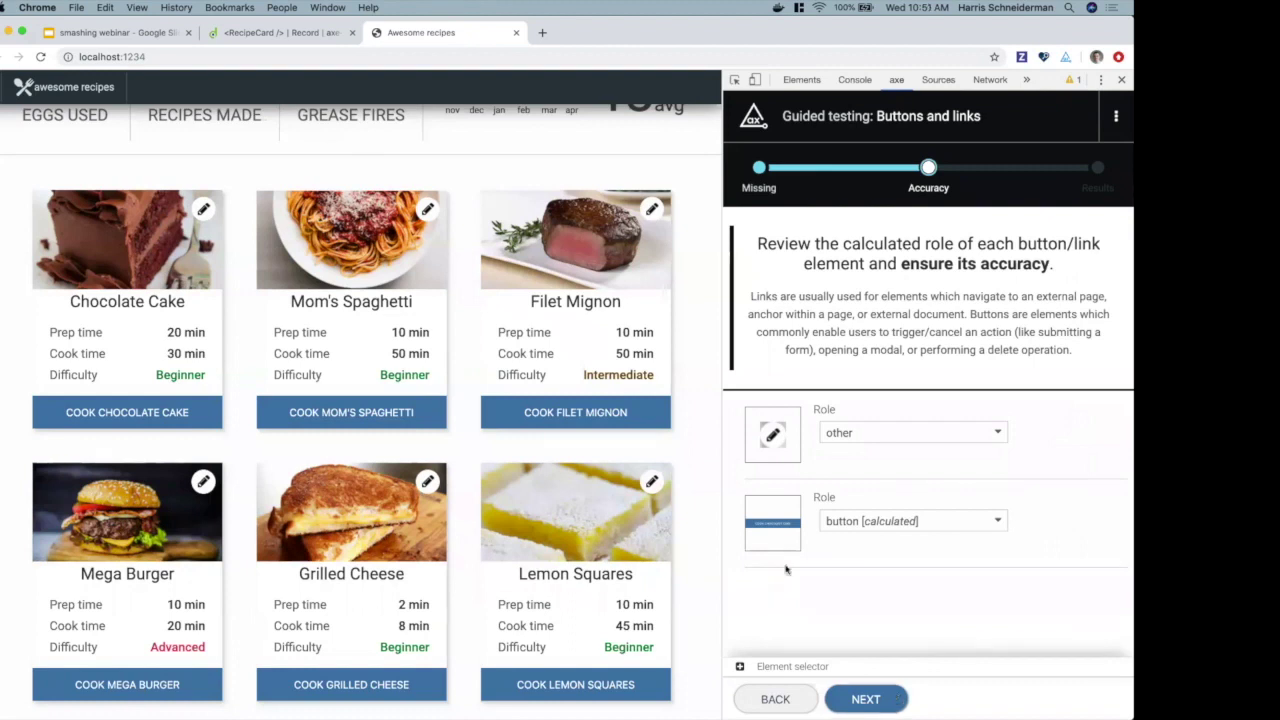
pyautogui.moveTo(798, 425)
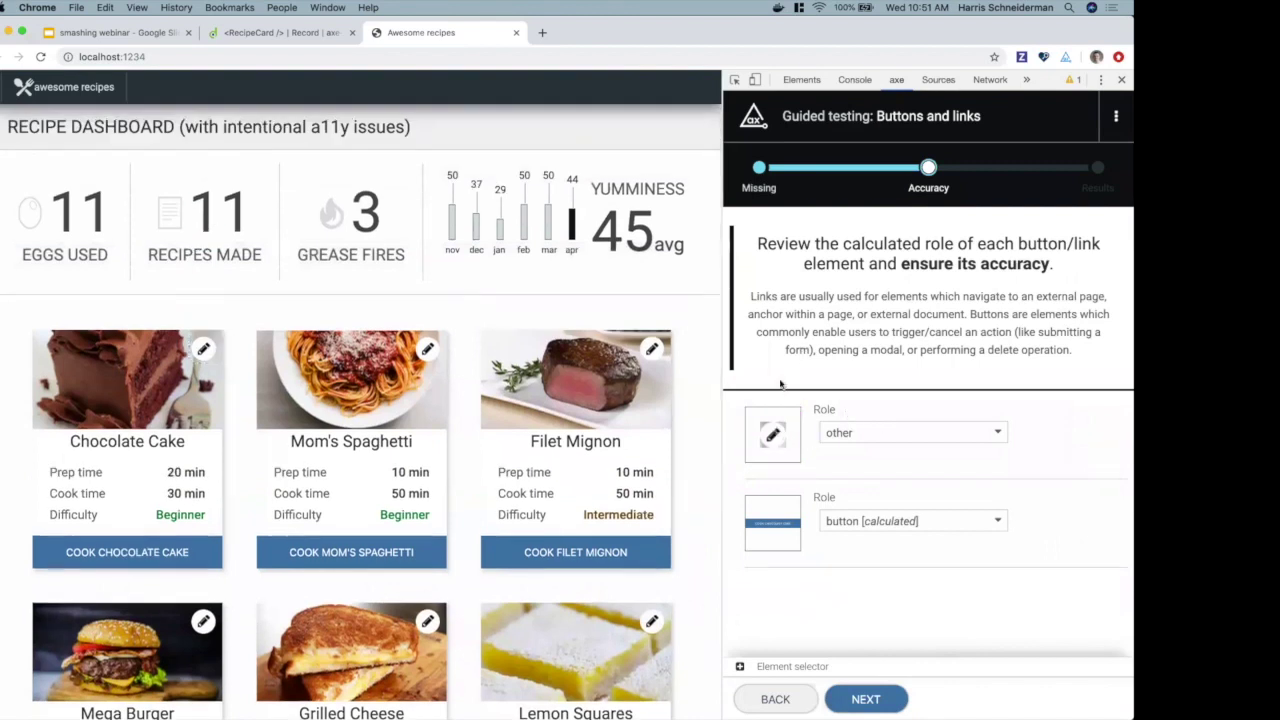
pyautogui.hotkey('ctrl', 'Right')
pyautogui.doubleClick(258, 288)
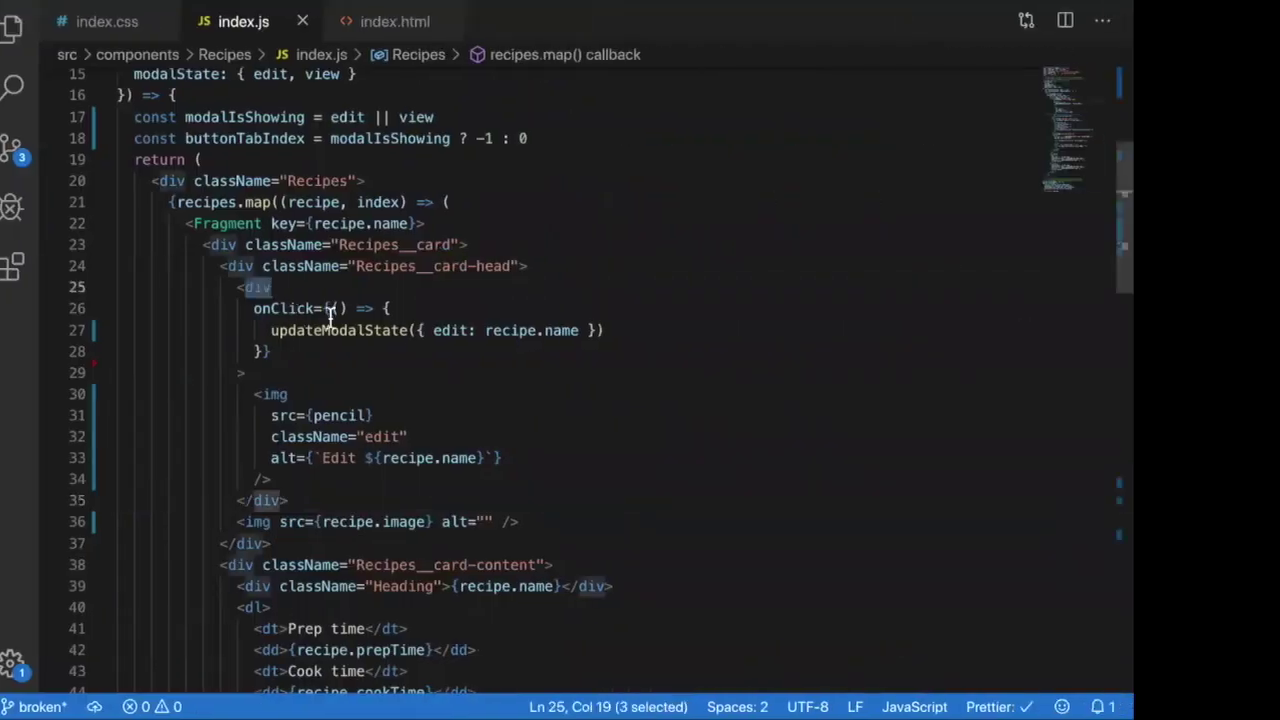
pyautogui.hotkey('ctrl', 'Left')
# Step: Set the pencil element's role to button and reach results with 2 issues
pyautogui.click(914, 433)
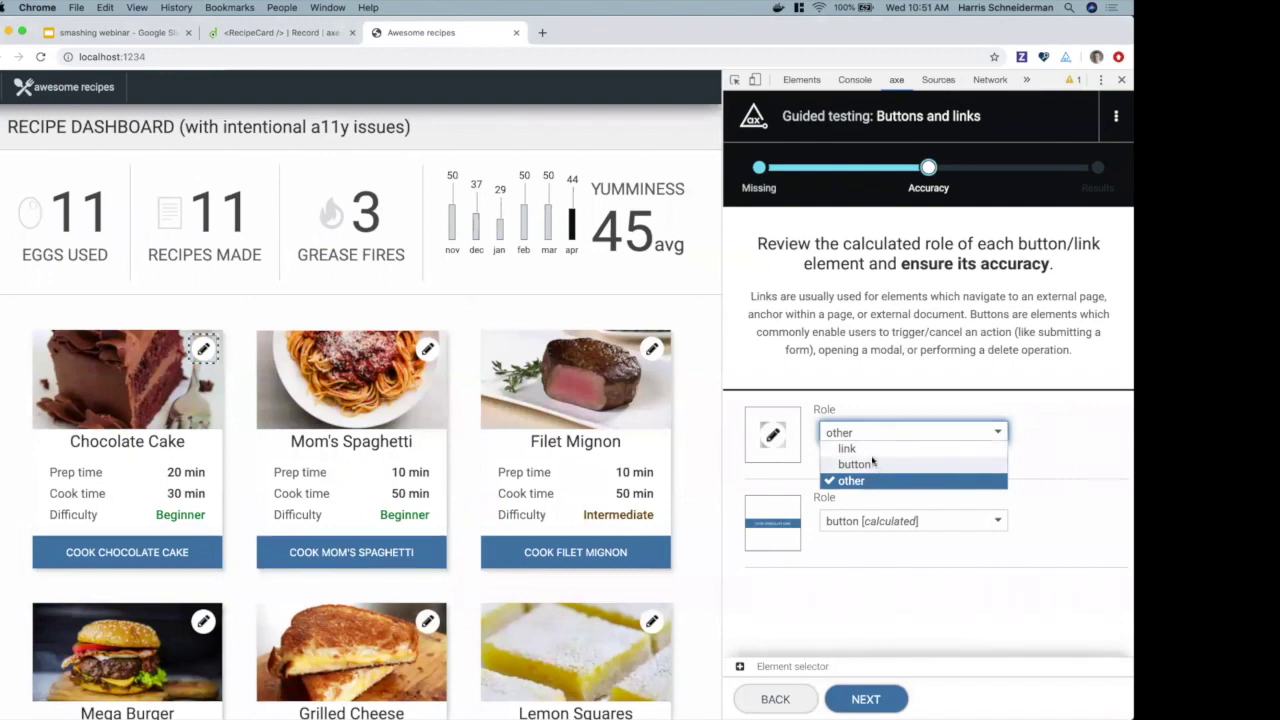
pyautogui.click(873, 464)
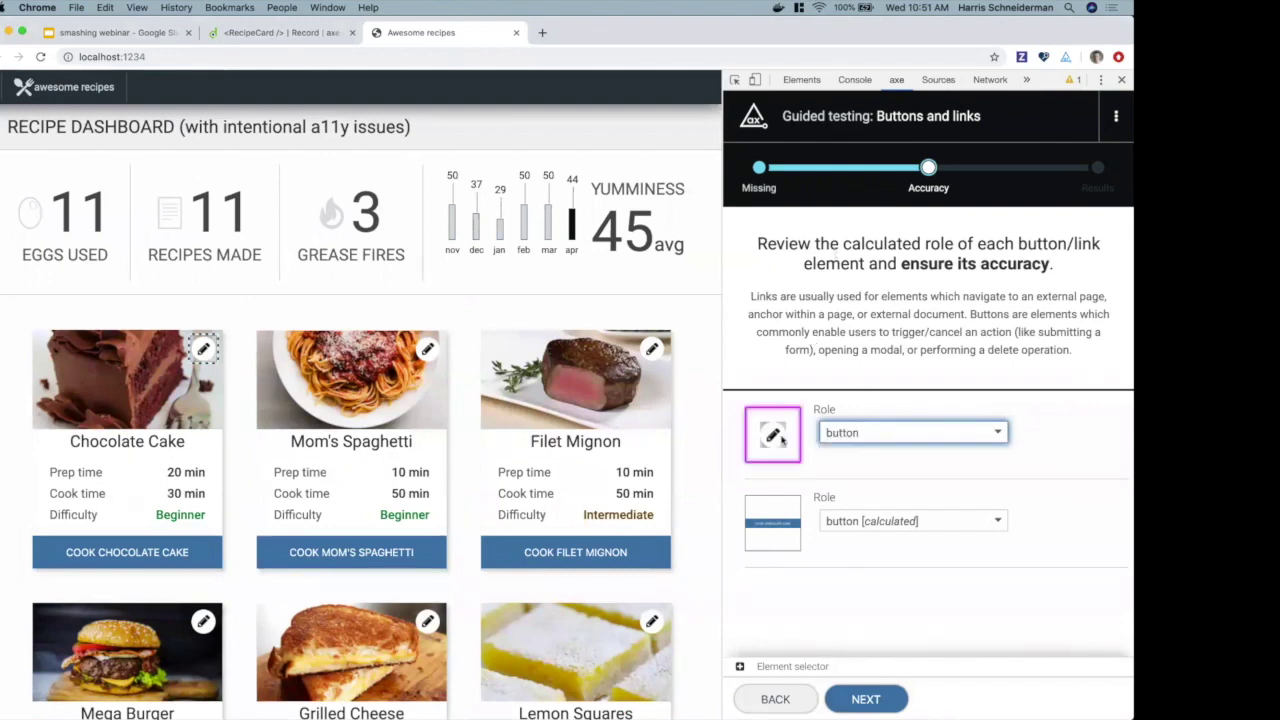
pyautogui.moveTo(787, 538)
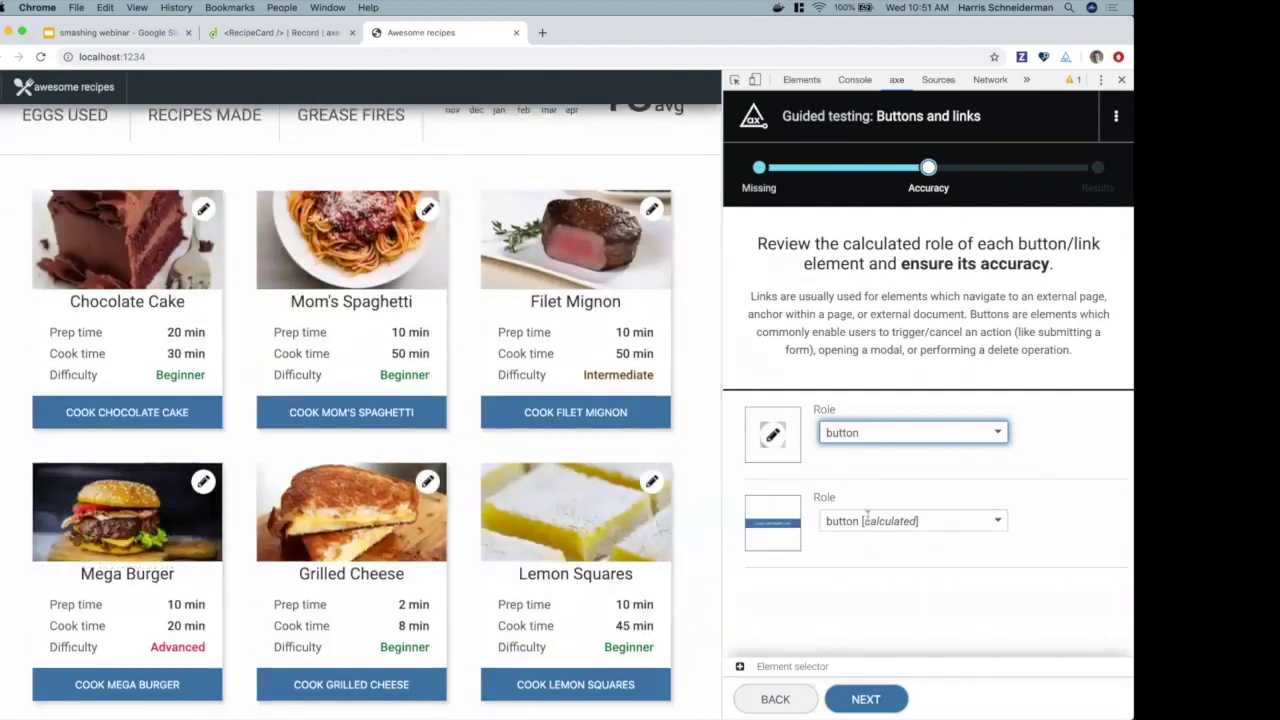
pyautogui.click(852, 468)
# Step: Highlight both reported issues on the page and save the Buttons and links test
pyautogui.click(866, 699)
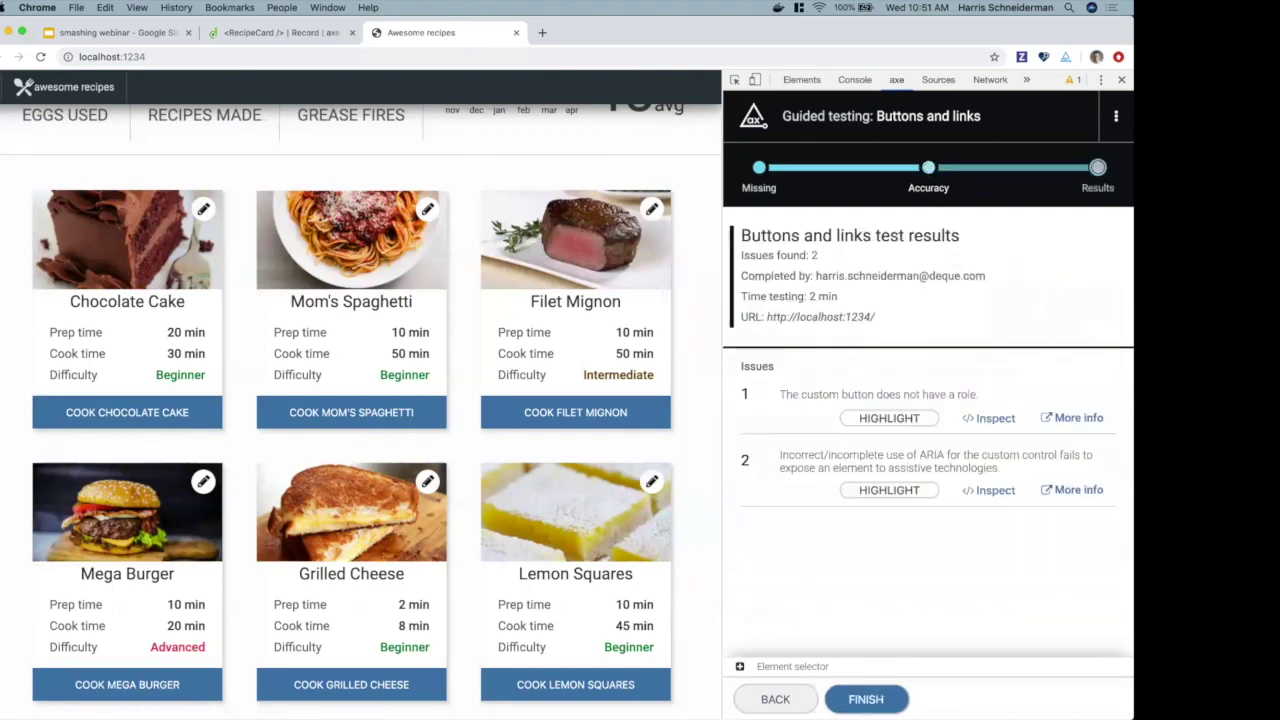
pyautogui.click(880, 420)
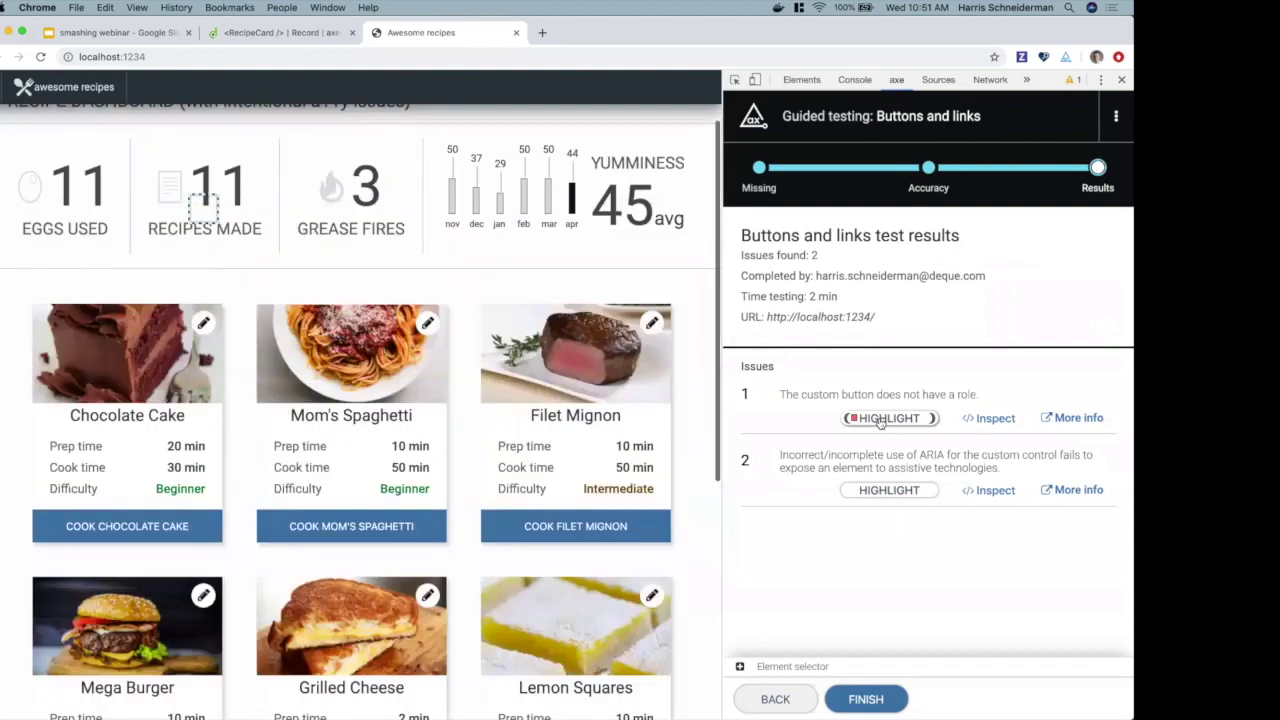
pyautogui.click(880, 420)
pyautogui.click(886, 492)
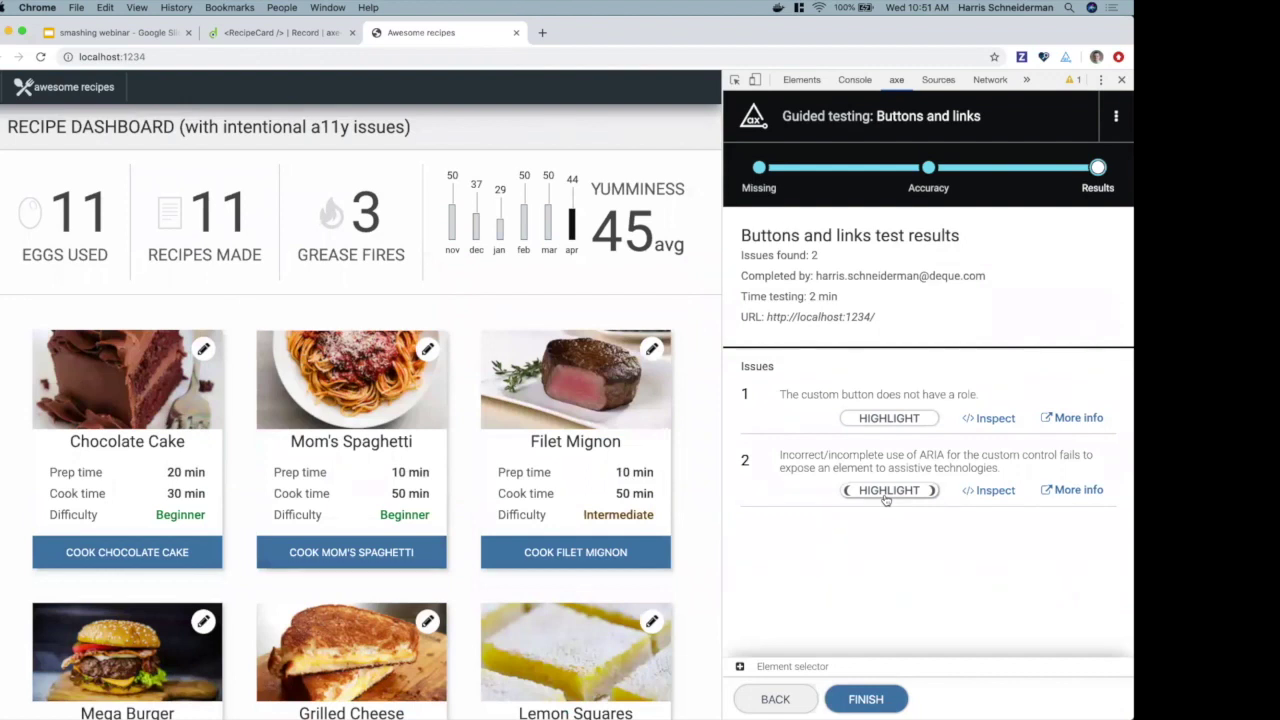
pyautogui.click(866, 699)
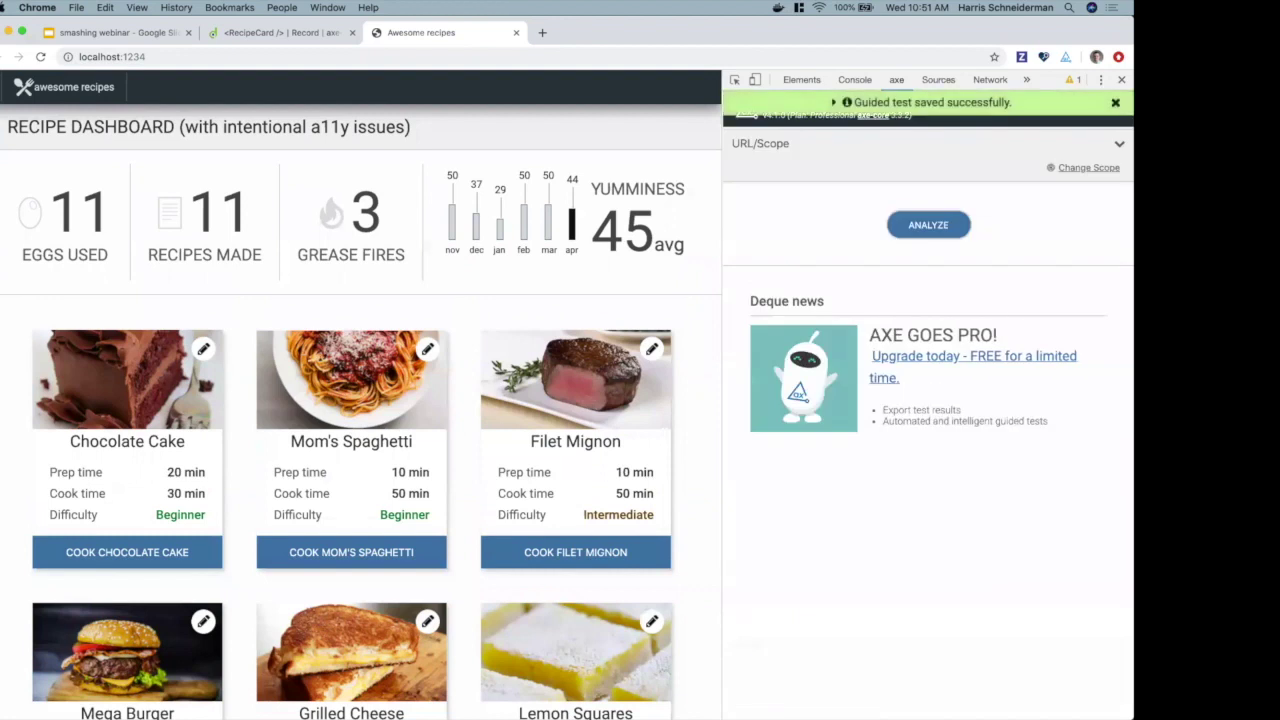
# Step: Close the recipe dashboard and return to index.js in VS Code after <img on line 30
pyautogui.click(516, 32)
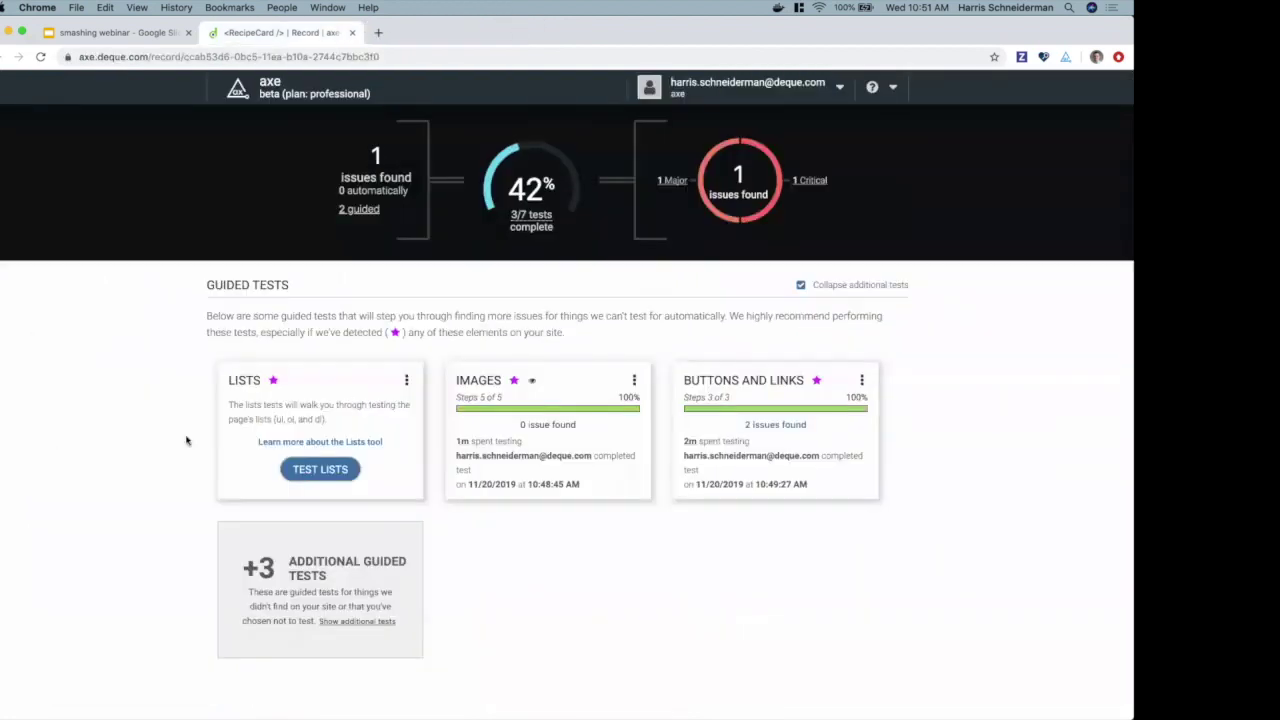
pyautogui.hotkey('ctrl', 'Right')
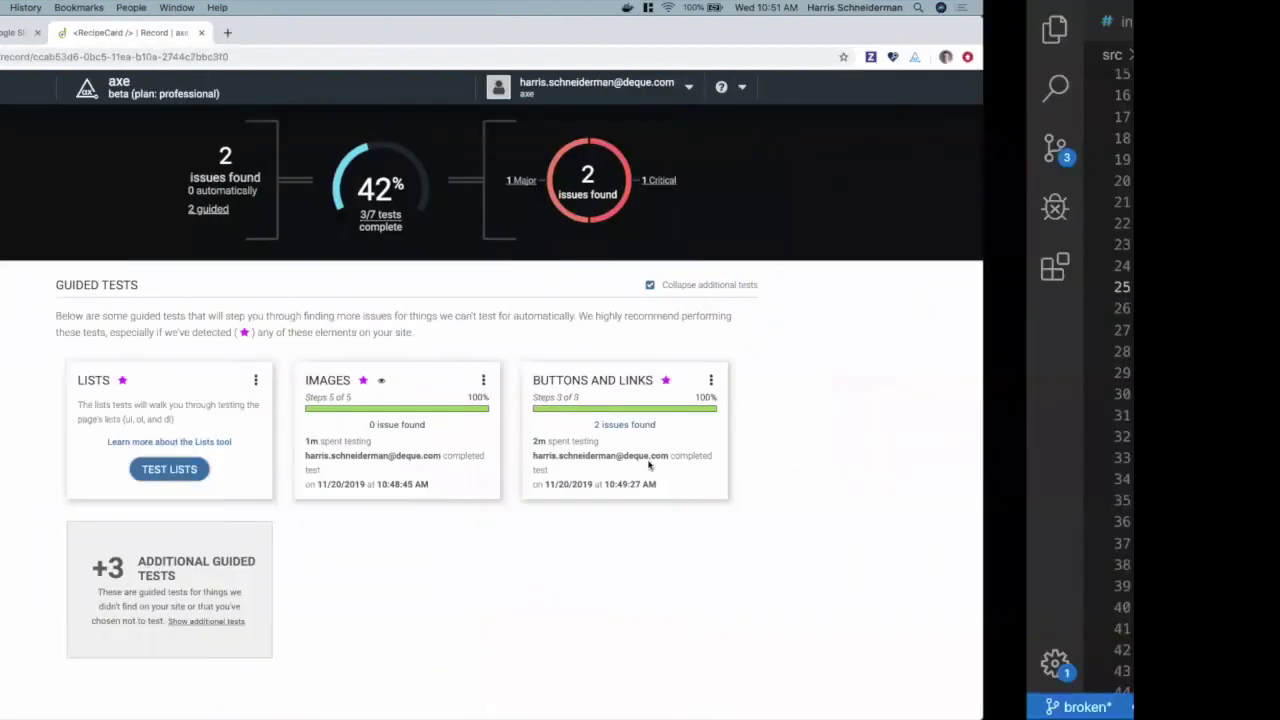
pyautogui.click(349, 394)
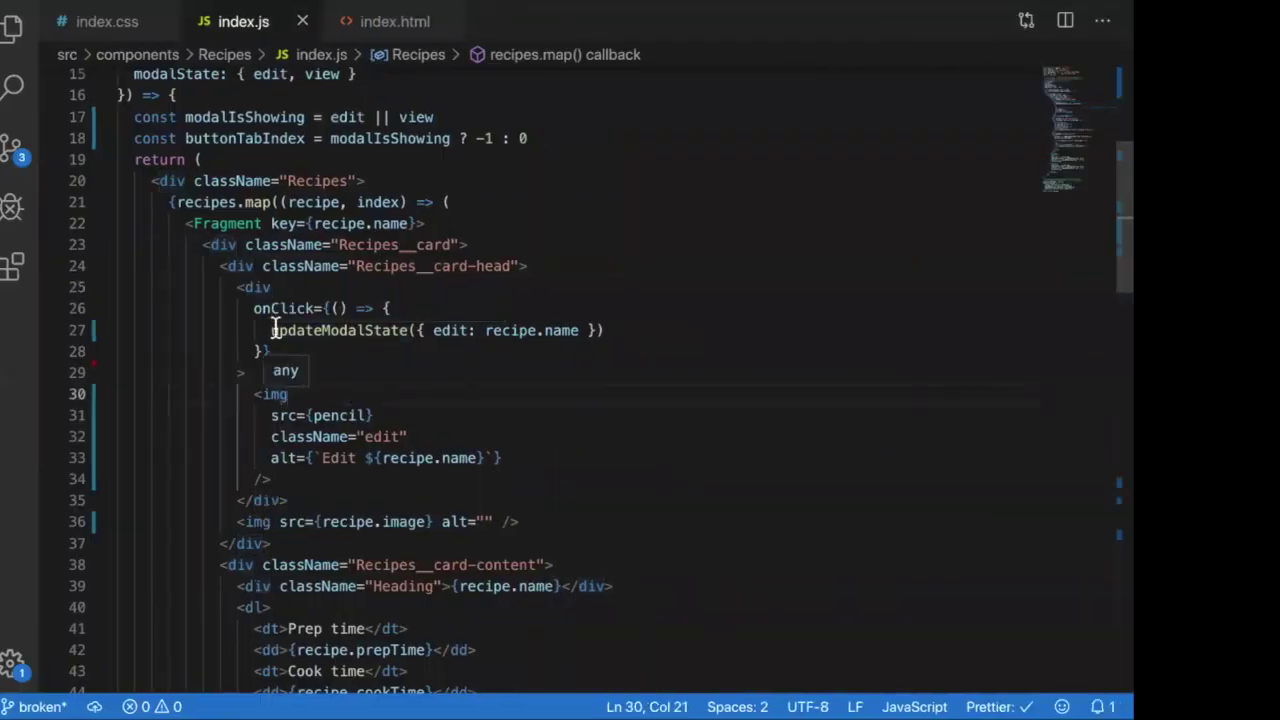
# Step: Delete the no-static-element-interactions lint suppression line, then restore it
pyautogui.doubleClick(260, 287)
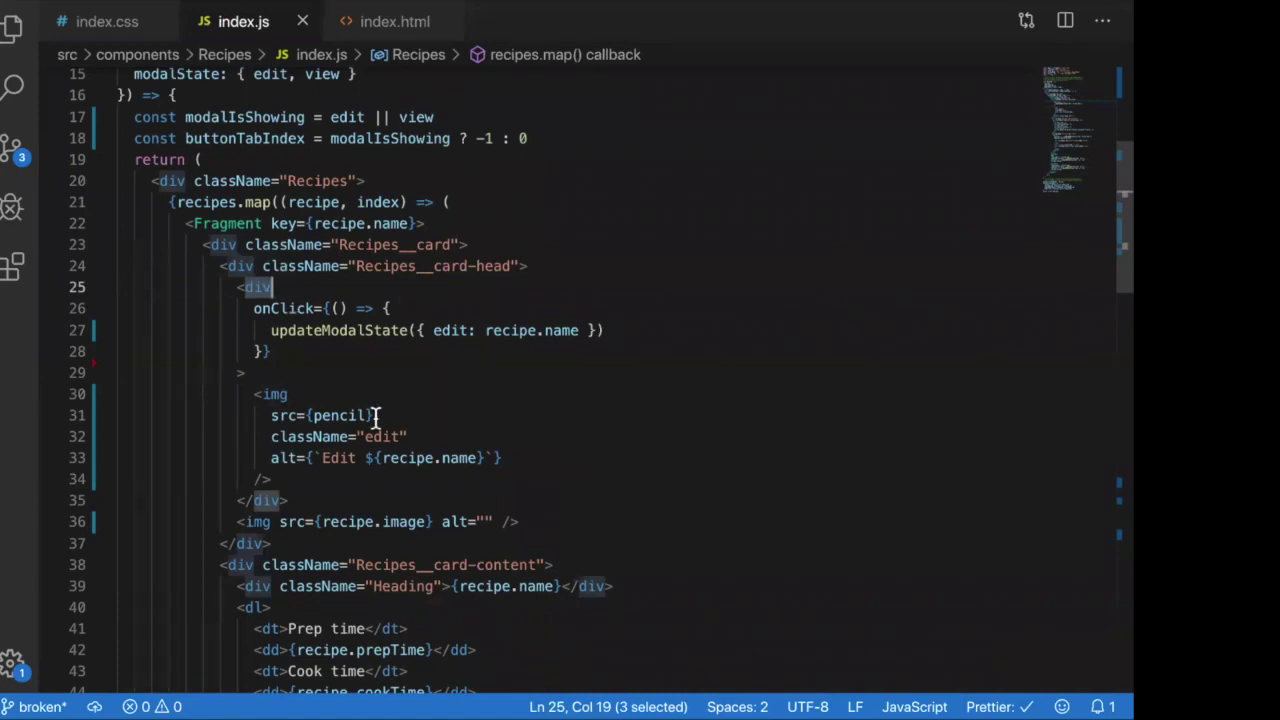
pyautogui.scroll(5, 375, 415)
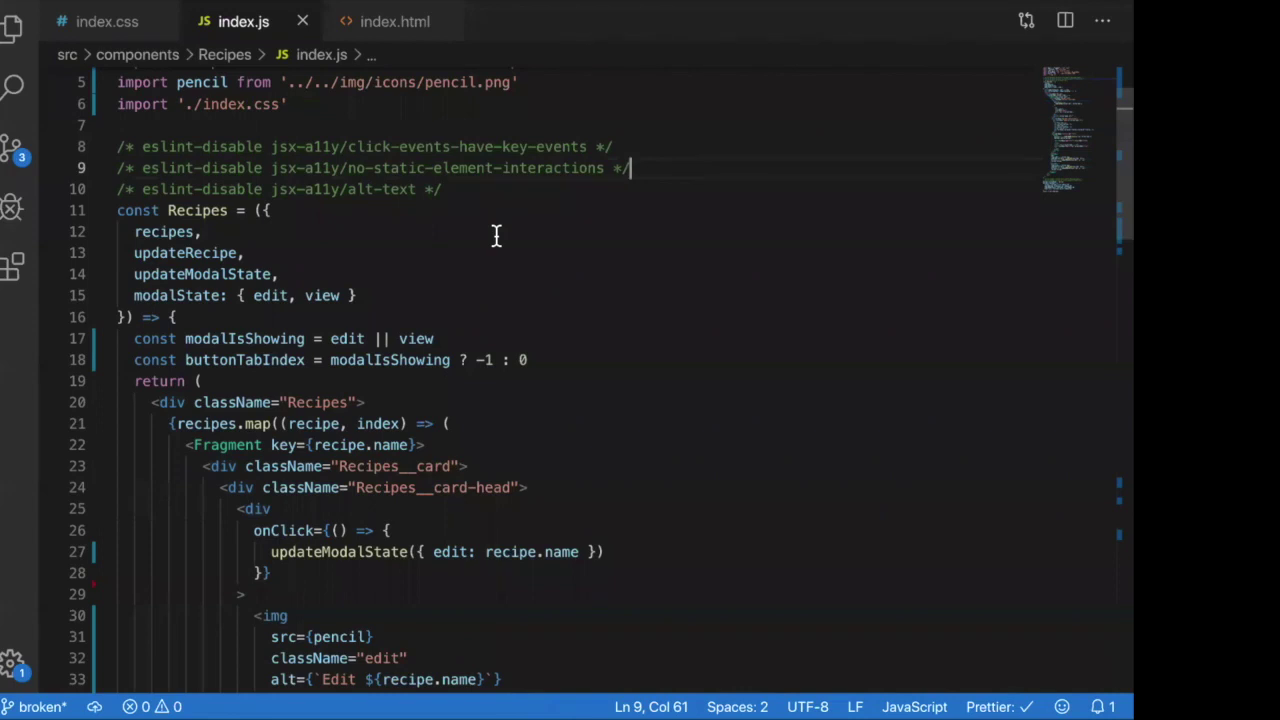
pyautogui.hotkey('ctrl', 'shift', 'k')
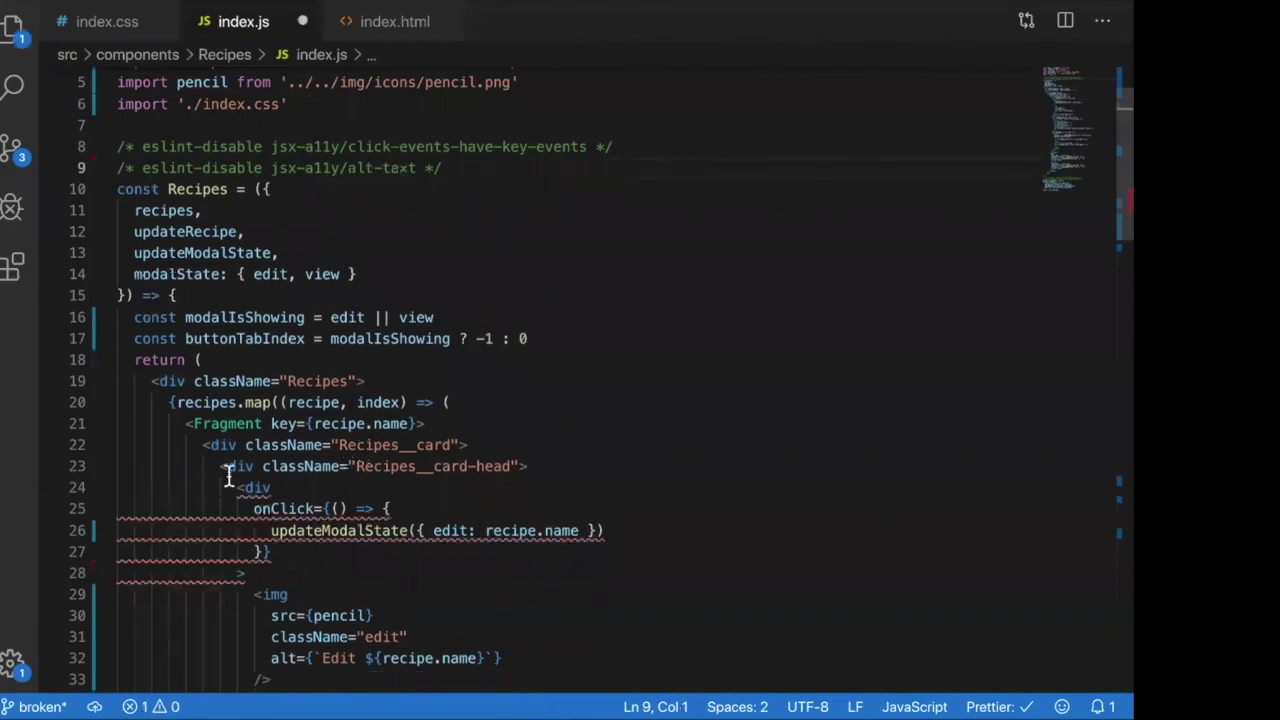
pyautogui.scroll(-4, 229, 474)
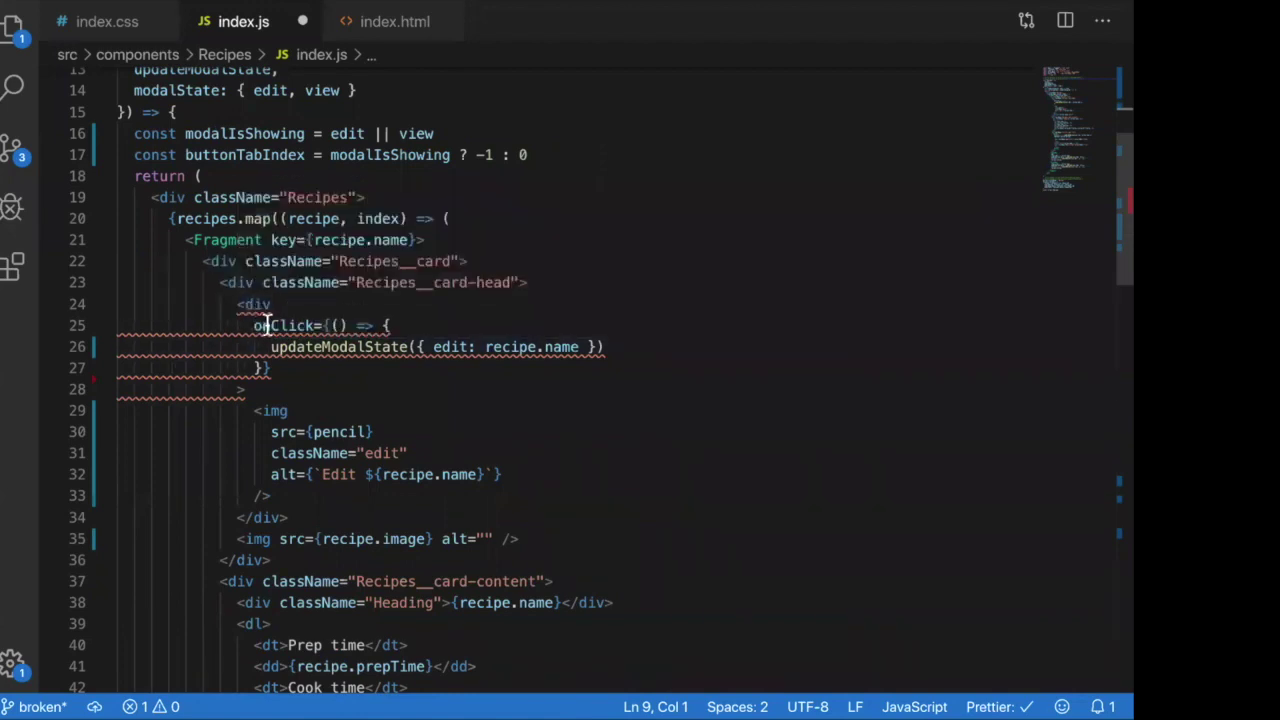
pyautogui.moveTo(266, 326)
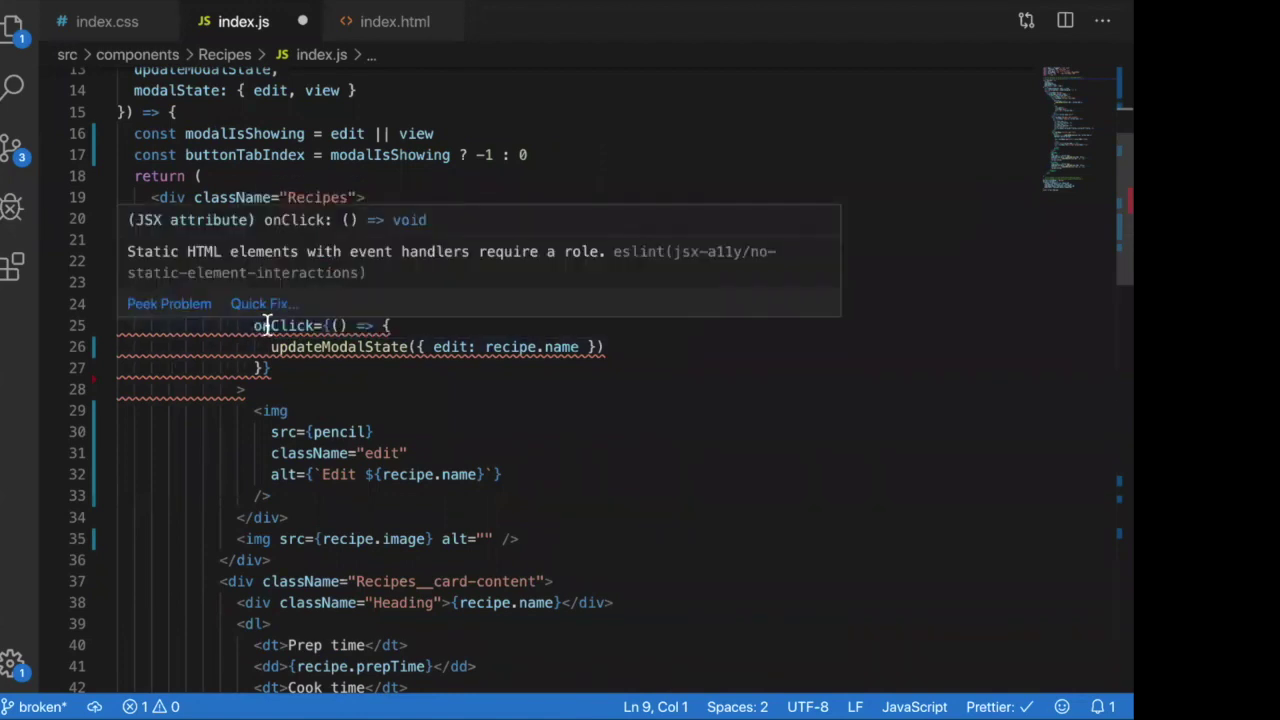
pyautogui.scroll(5, 286, 380)
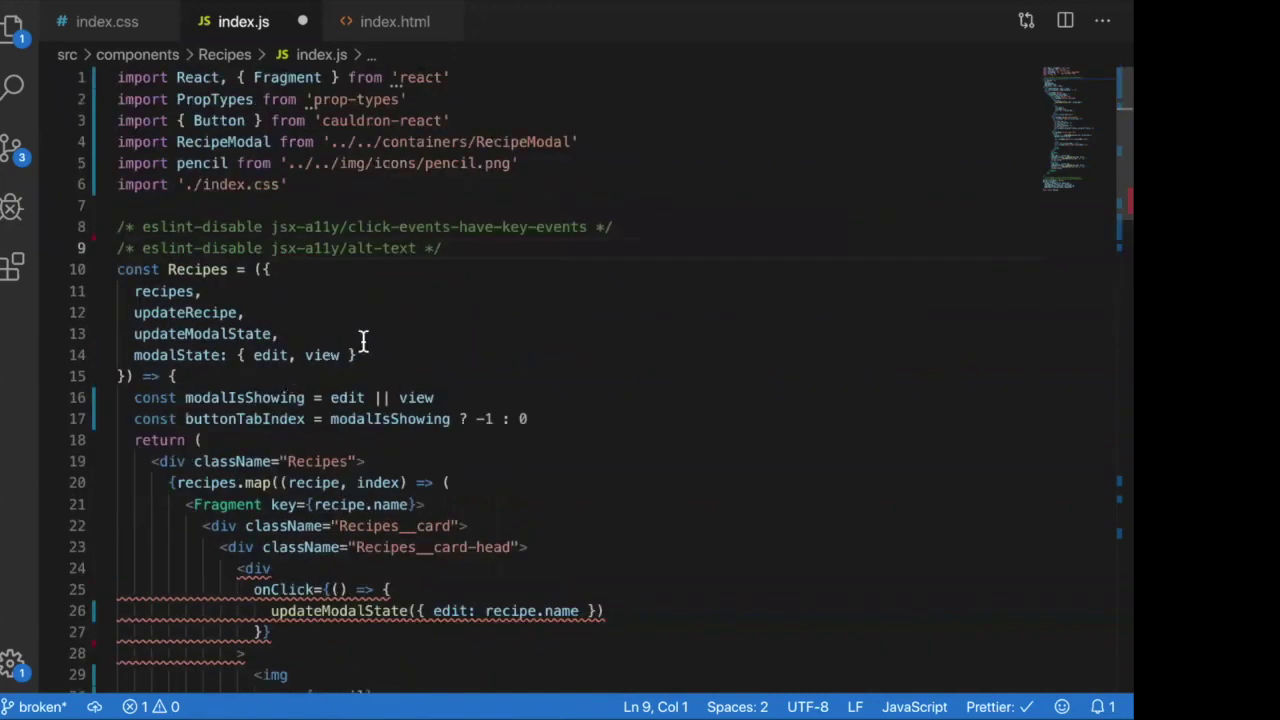
pyautogui.hotkey('ctrl', 'z')
pyautogui.scroll(-6, 383, 358)
# Step: Rename the pencil wrapper's opening and closing div tags to button and save index.js
pyautogui.click(266, 203)
pyautogui.doubleClick(262, 203)
pyautogui.hotkey('ctrl', 'd')
pyautogui.press('BackSpace')
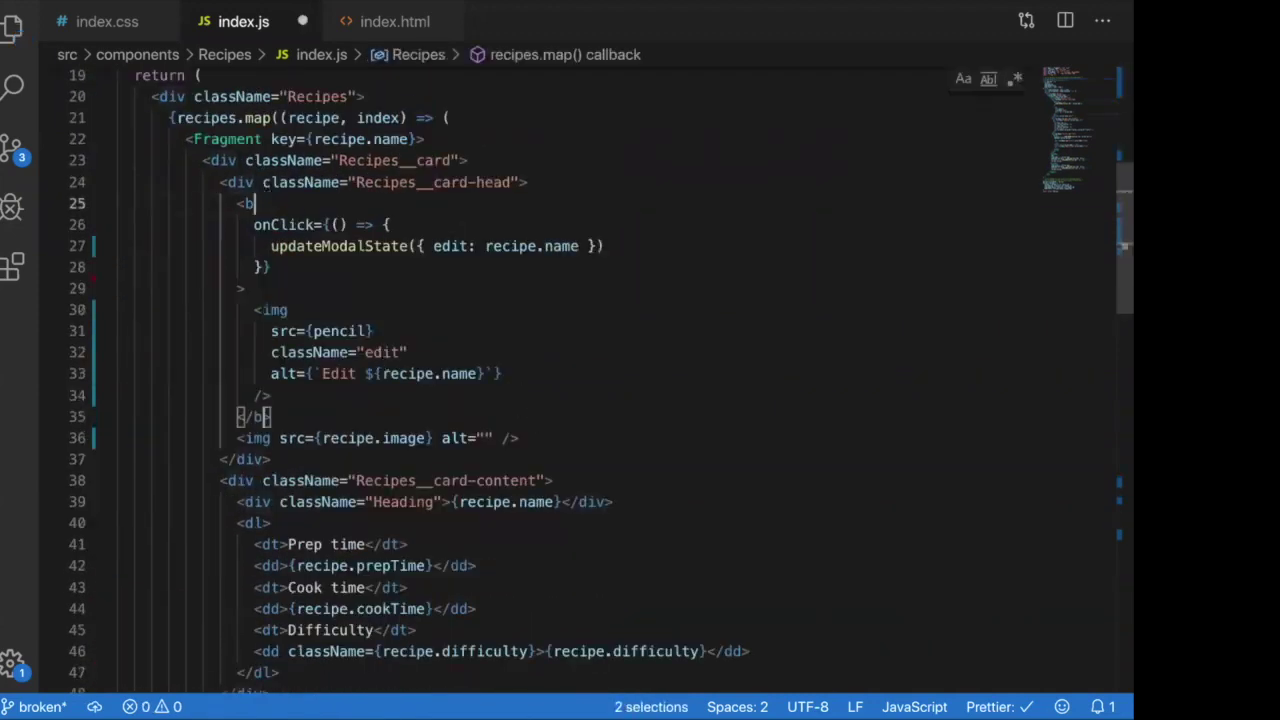
pyautogui.write('button')
pyautogui.click(268, 352)
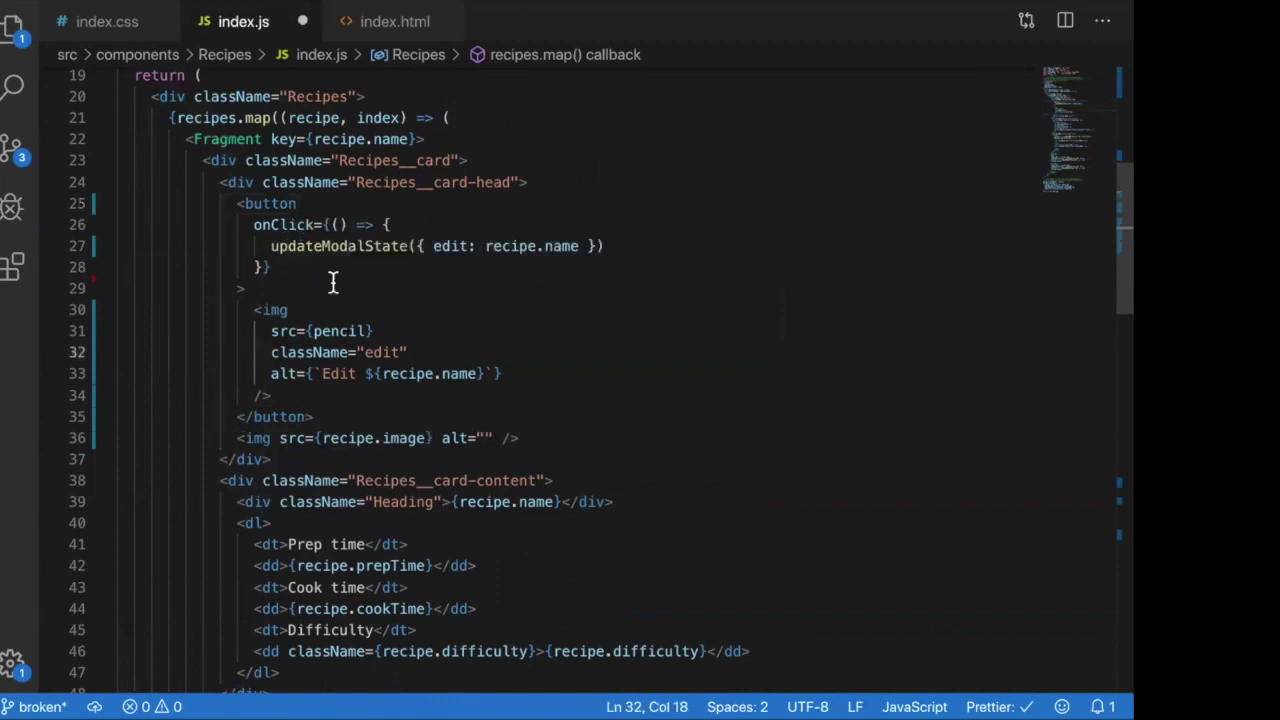
pyautogui.doubleClick(263, 203)
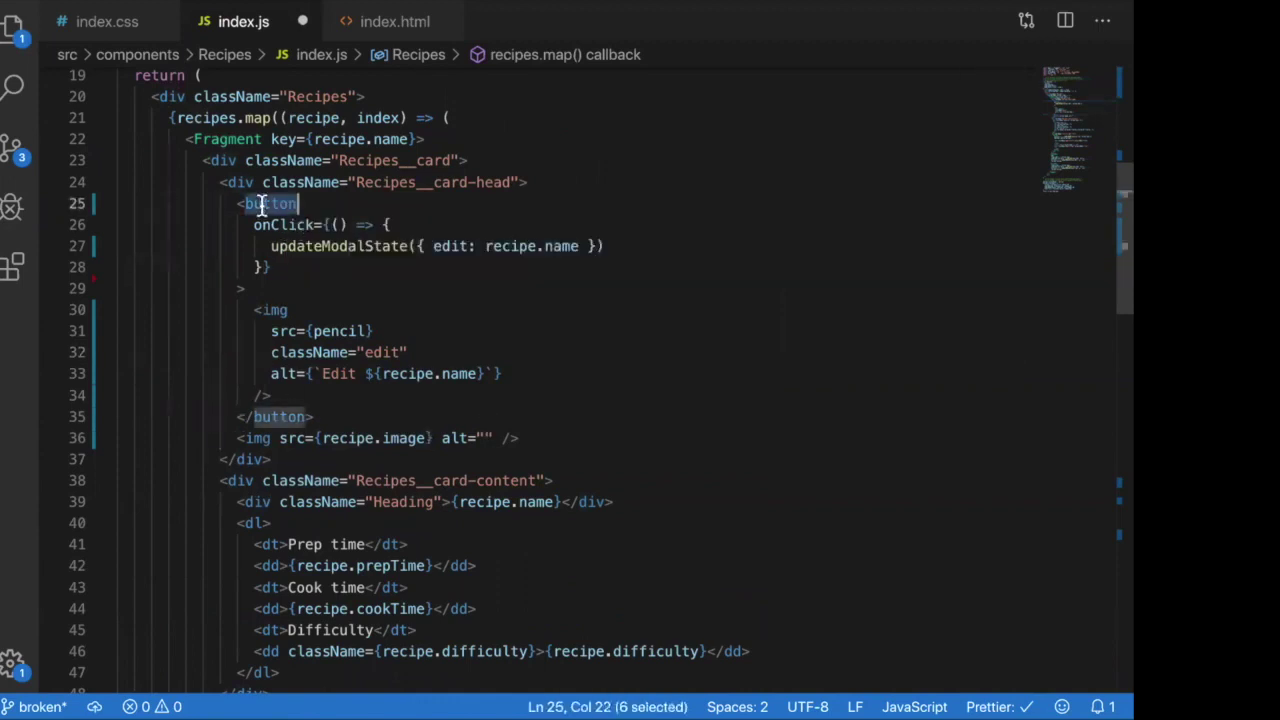
pyautogui.doubleClick(292, 246)
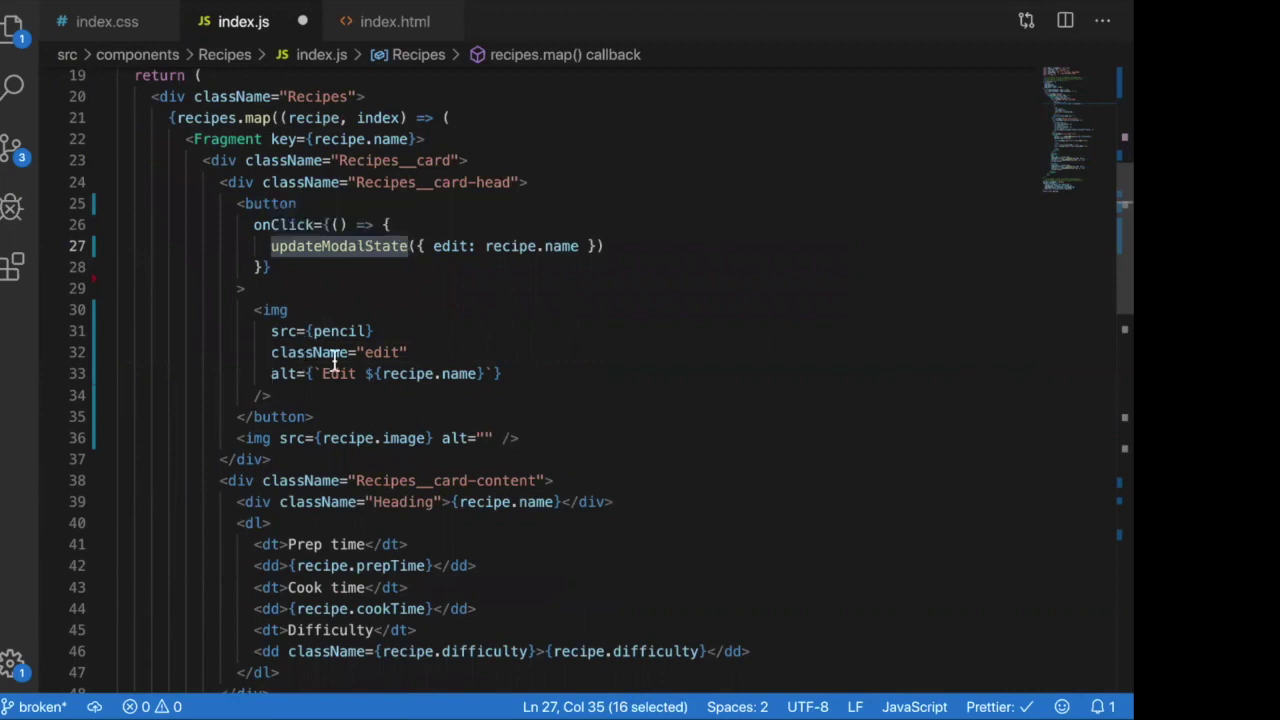
pyautogui.click(396, 404)
pyautogui.hotkey('ctrl', 's')
pyautogui.hotkey('ctrl', 'Left')
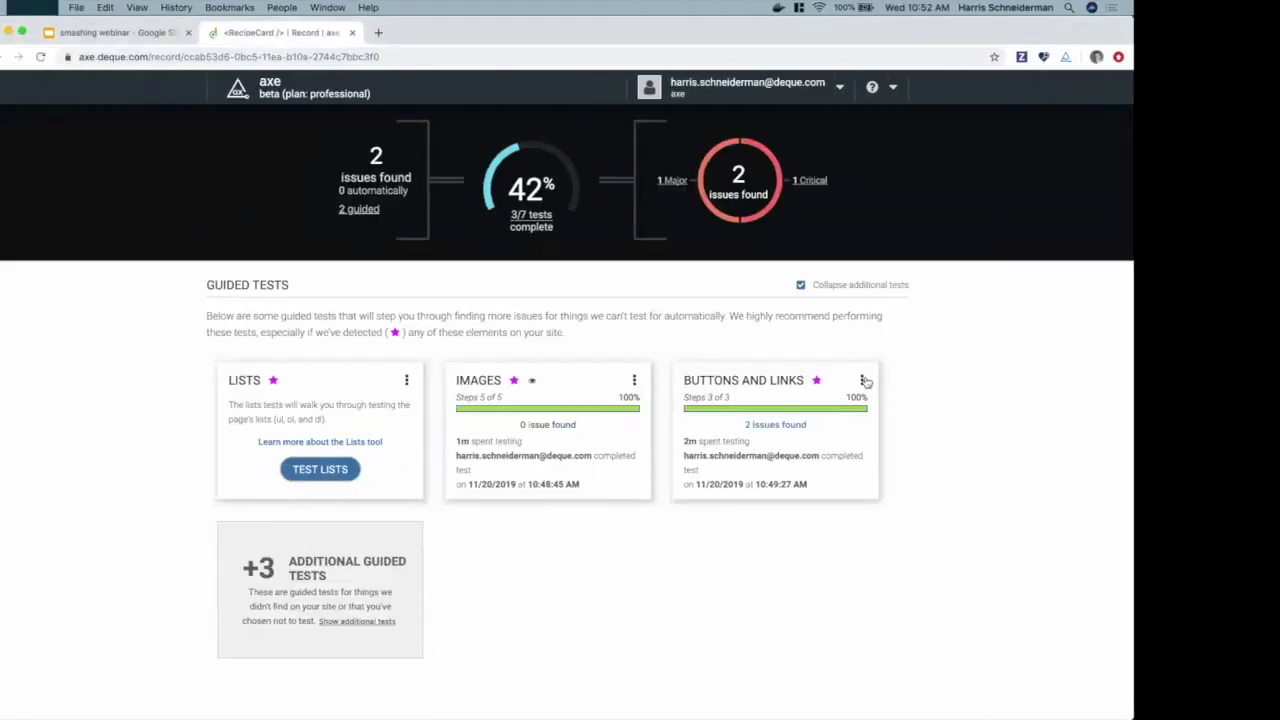
# Step: Clear the Buttons and Links results and relaunch the test in DevTools' axe panel
pyautogui.click(863, 380)
pyautogui.click(818, 410)
pyautogui.click(478, 196)
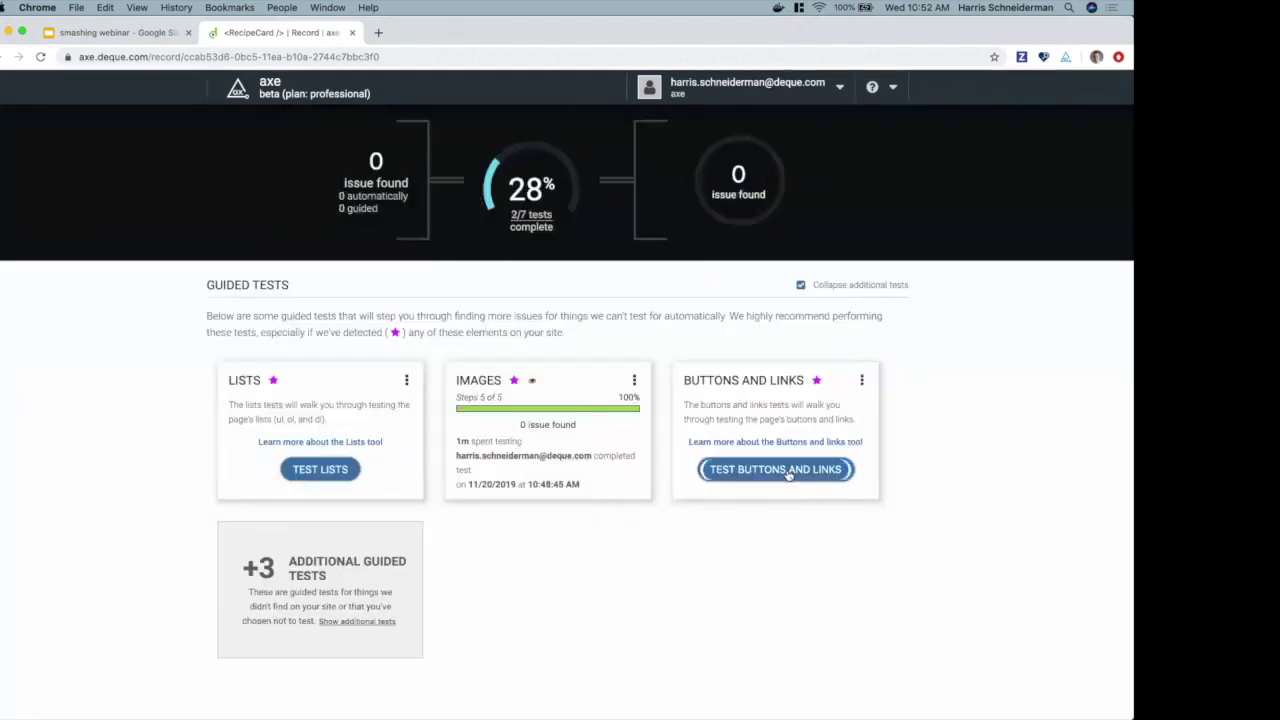
pyautogui.click(785, 469)
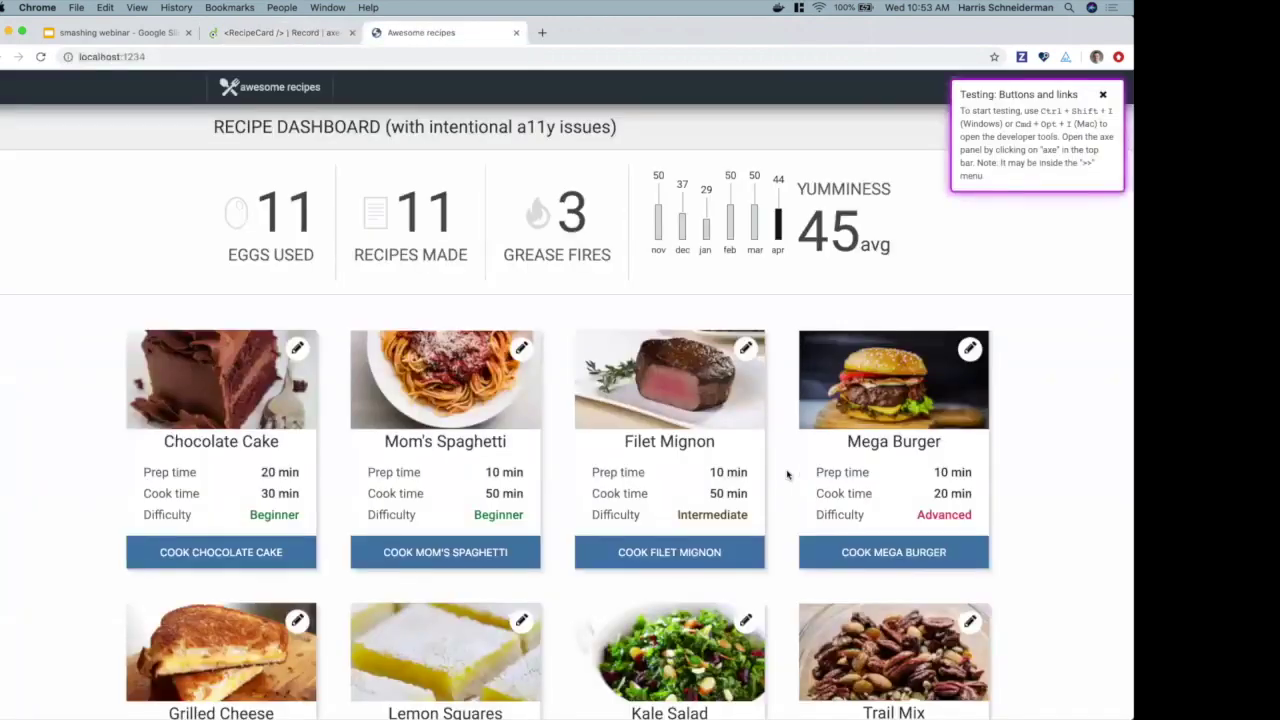
pyautogui.press('super+alt+i')
pyautogui.click(897, 80)
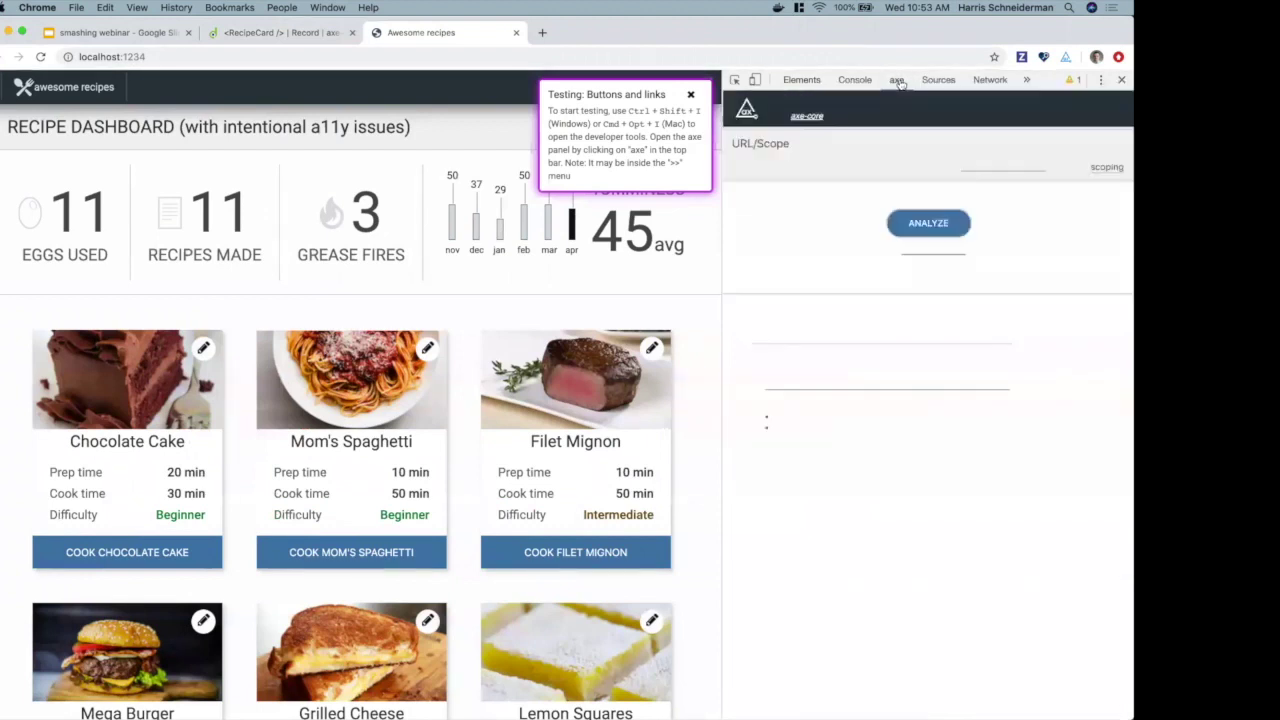
# Step: Answer no missing controls, accept names and roles, and save with 0 issues
pyautogui.click(945, 453)
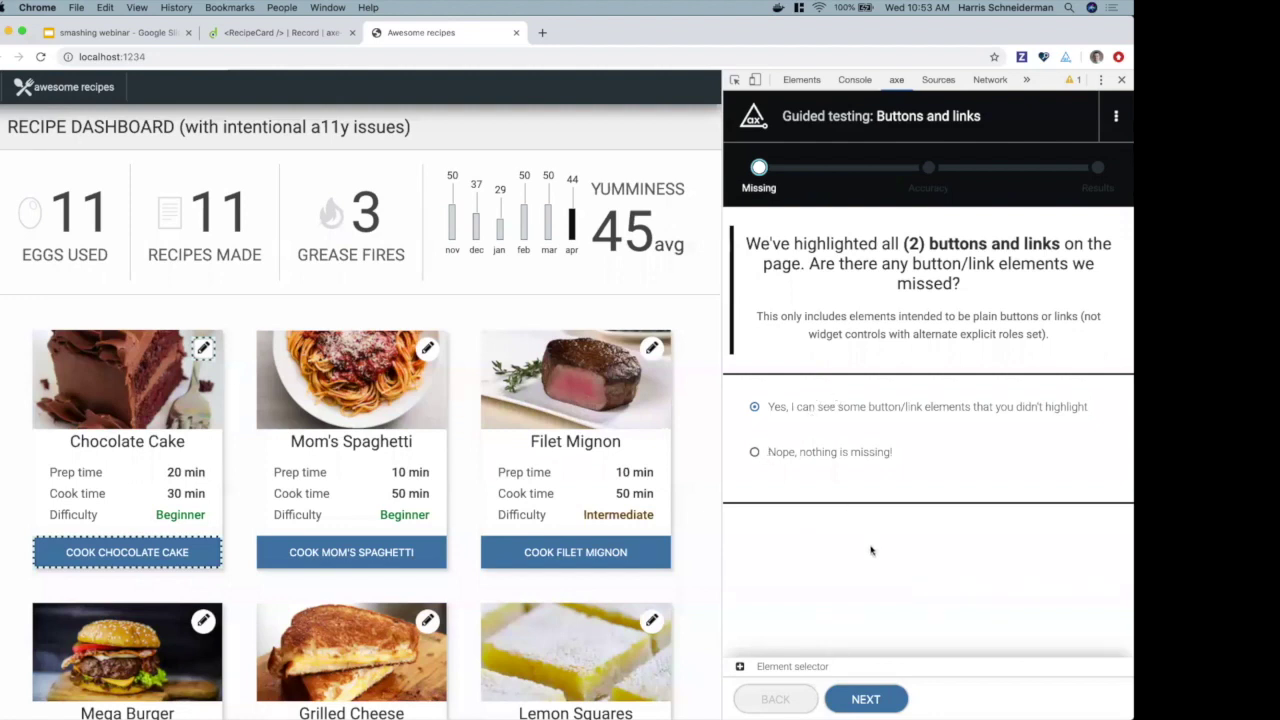
pyautogui.click(755, 452)
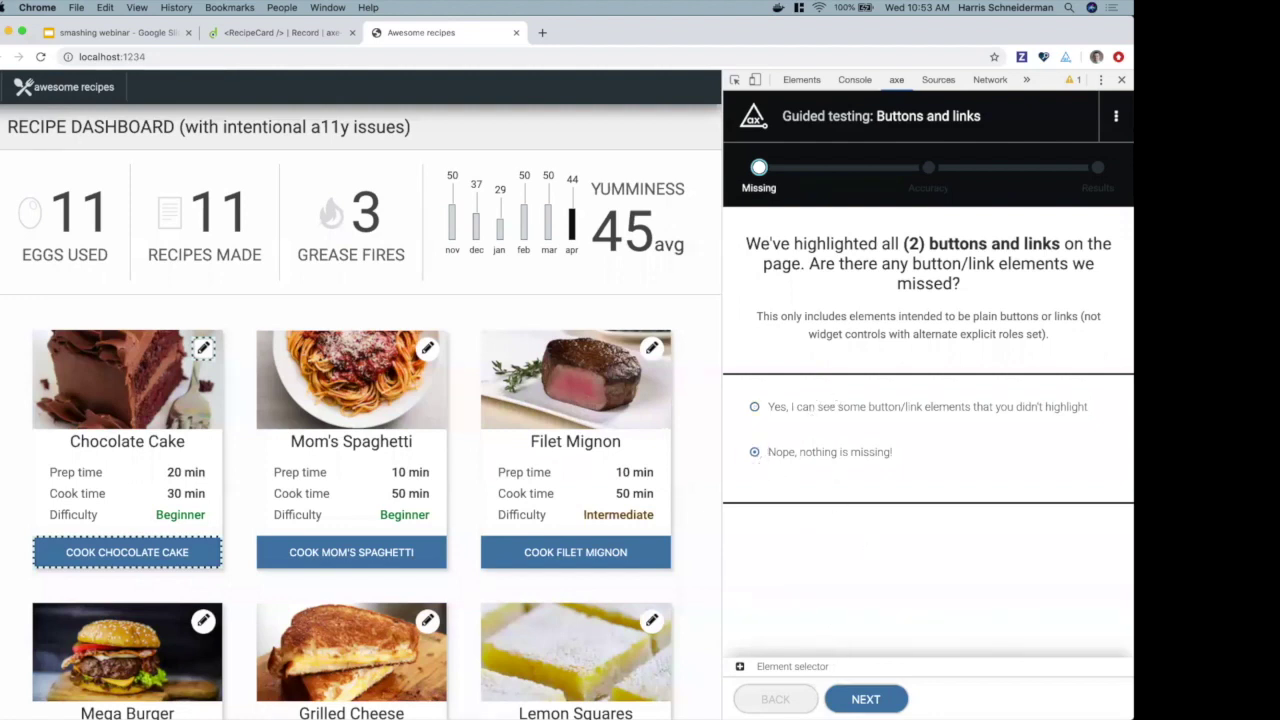
pyautogui.click(866, 700)
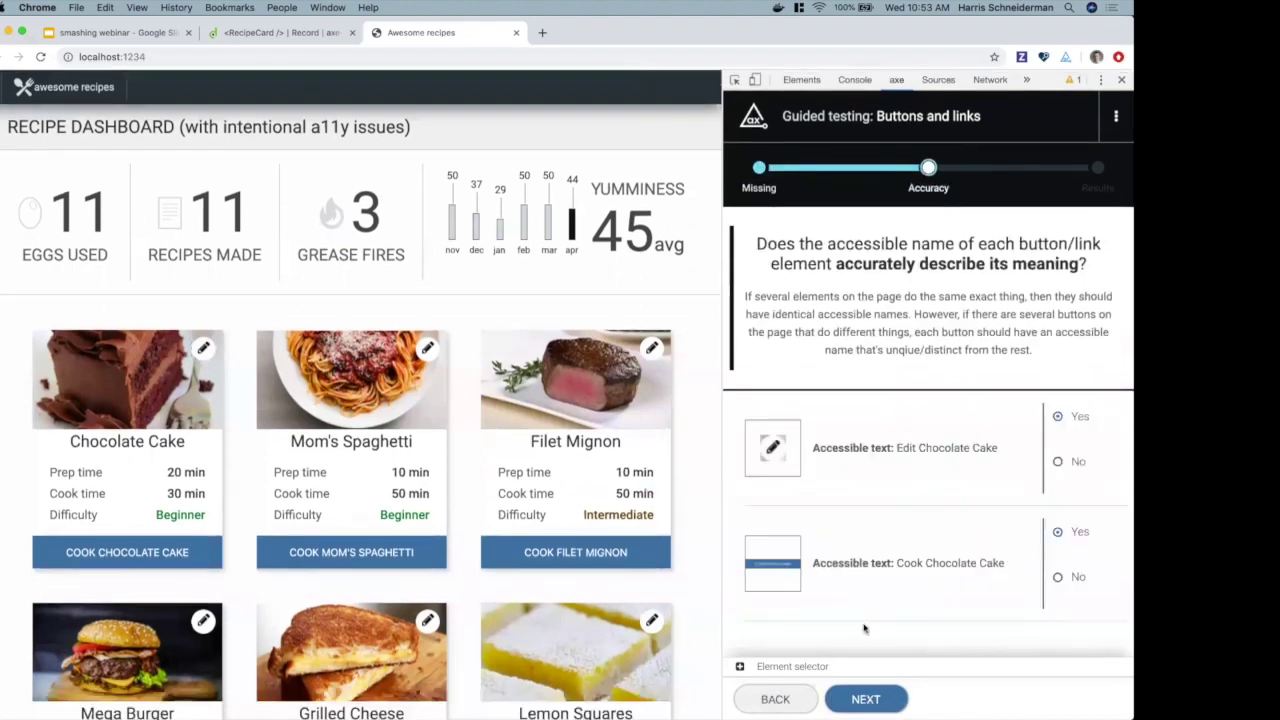
pyautogui.click(879, 699)
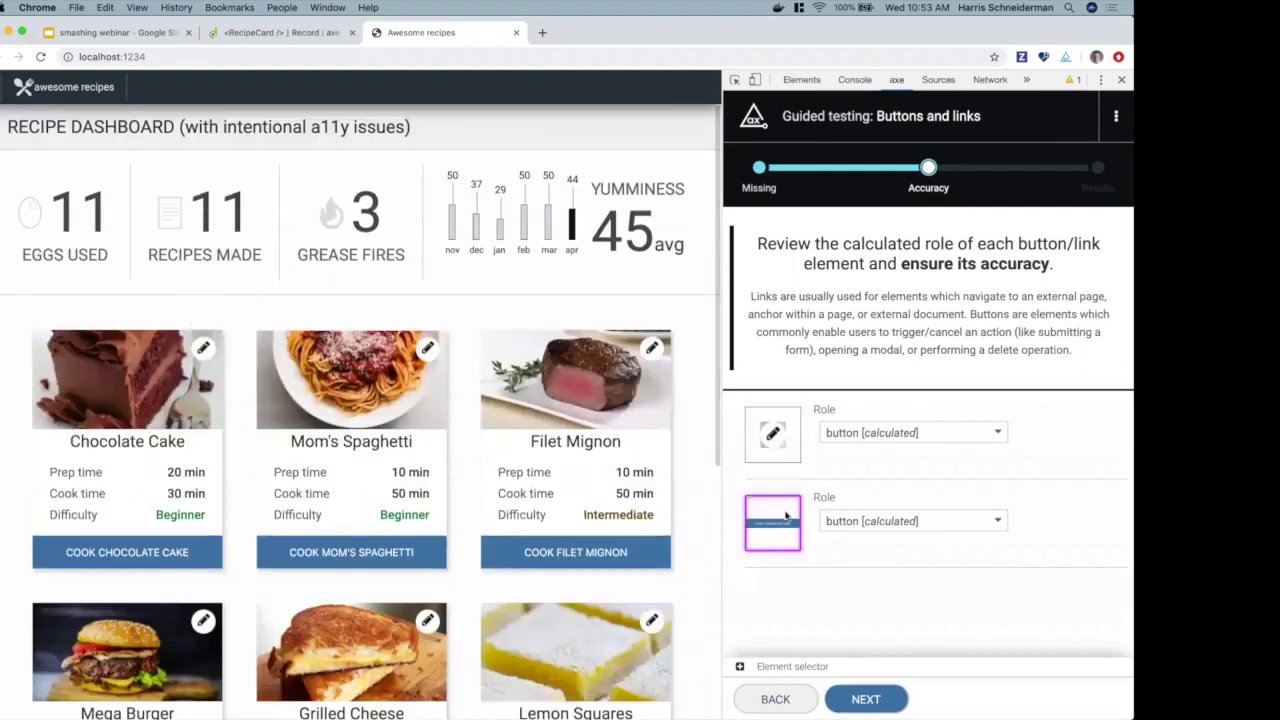
pyautogui.click(866, 699)
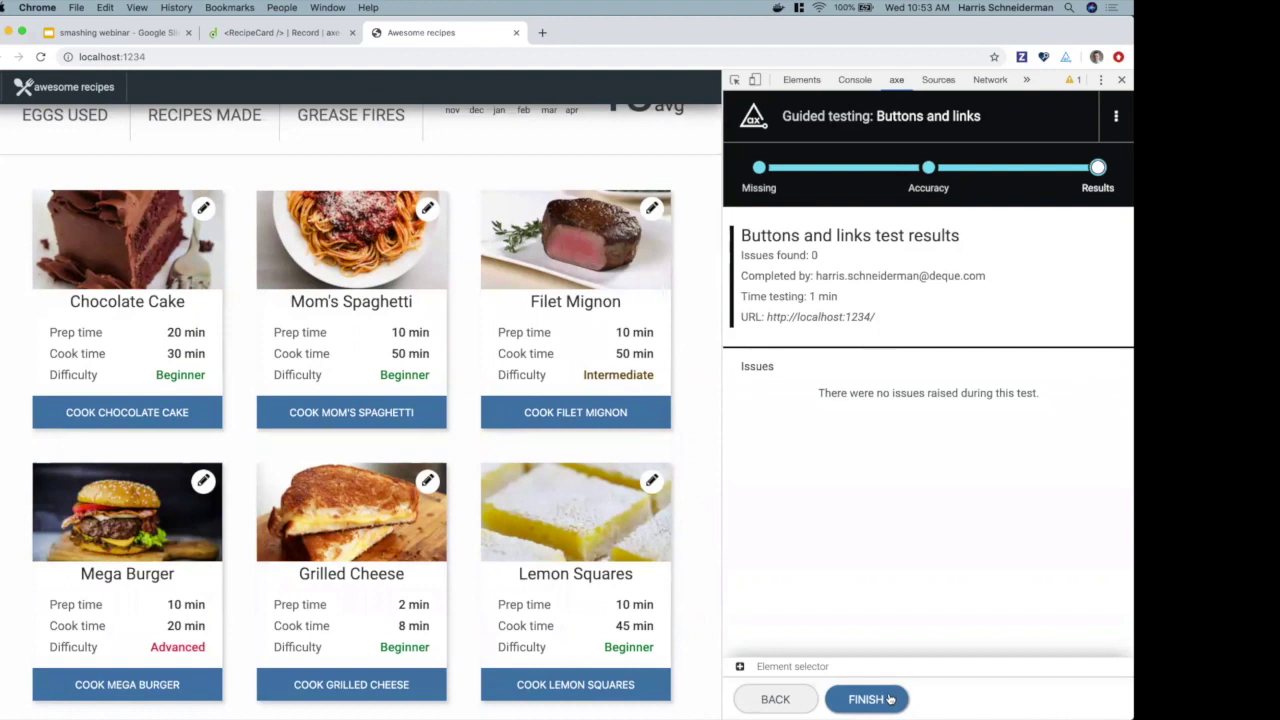
pyautogui.click(890, 699)
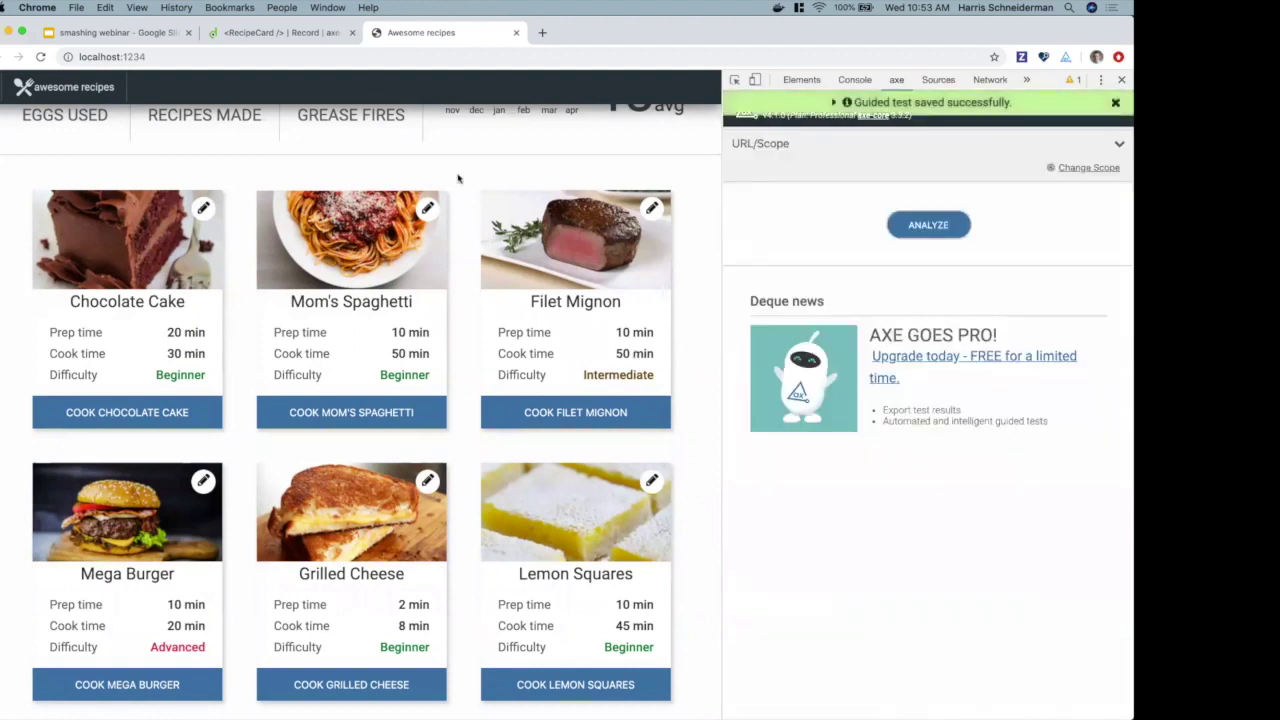
pyautogui.click(515, 35)
pyautogui.scroll(2, 411, 443)
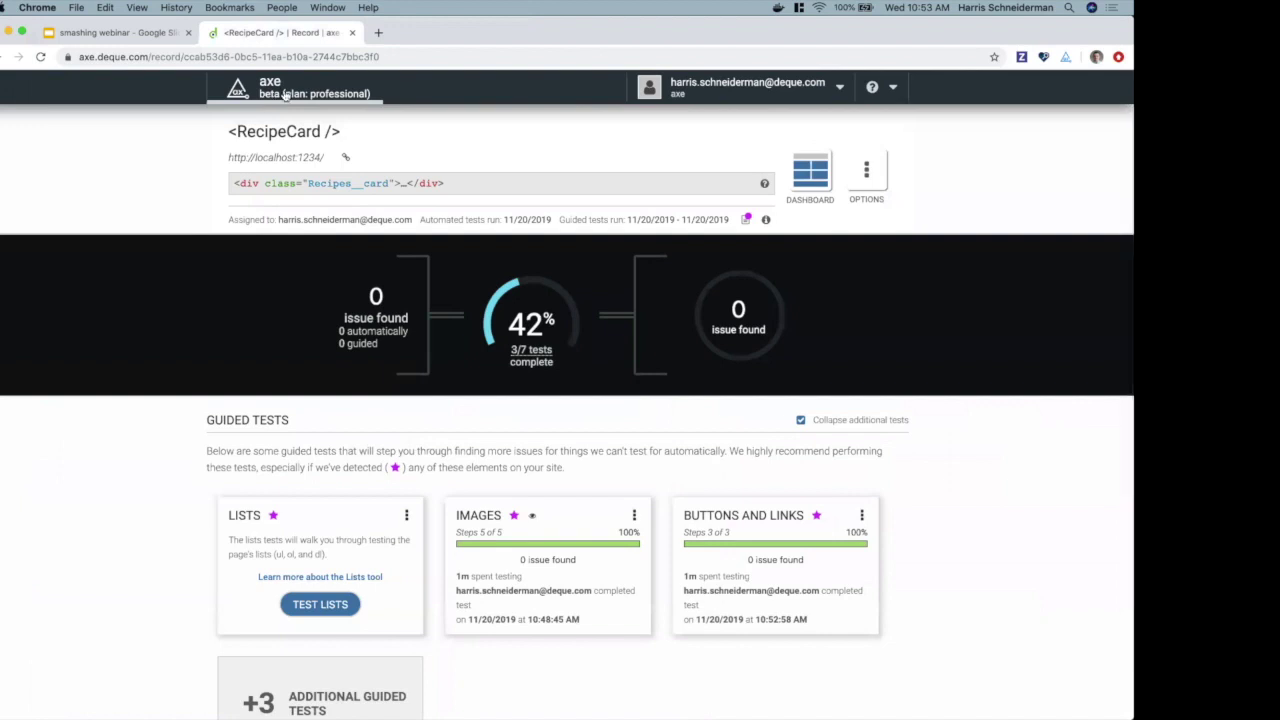
# Step: Close the axe RecipeCard tab and present the deck full screen from slide 42
pyautogui.click(352, 33)
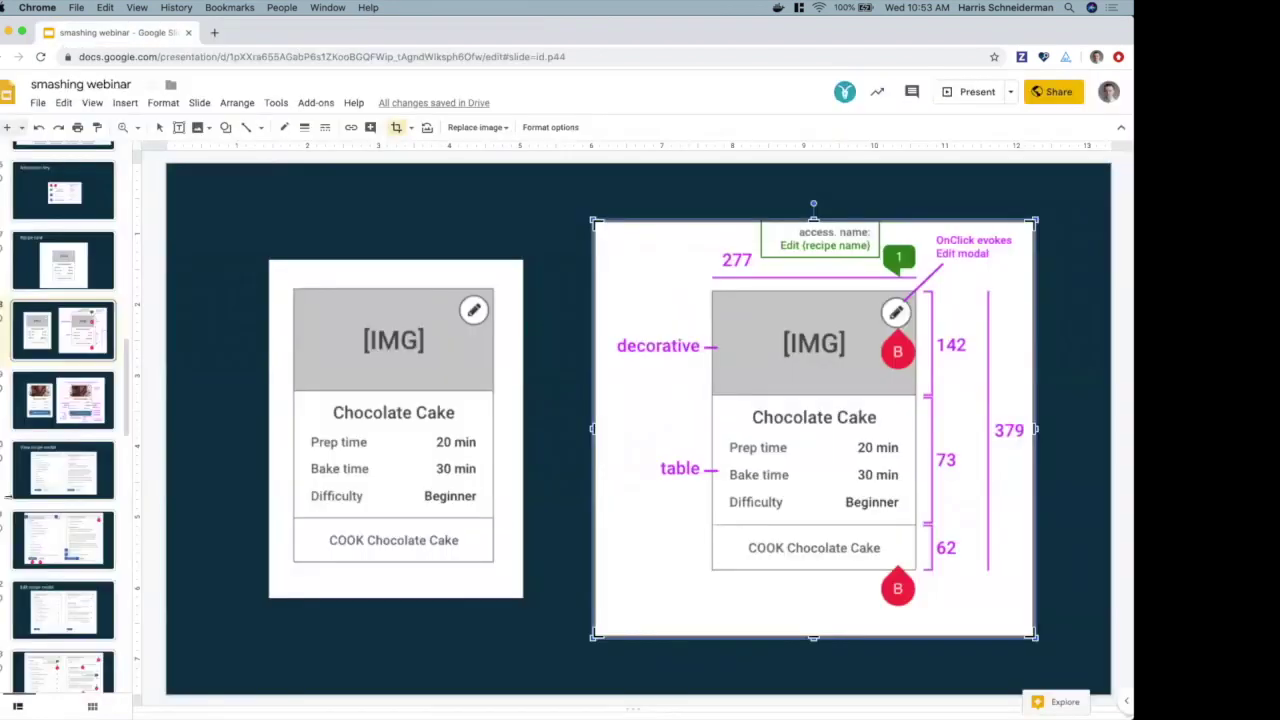
pyautogui.scroll(-10, 22, 517)
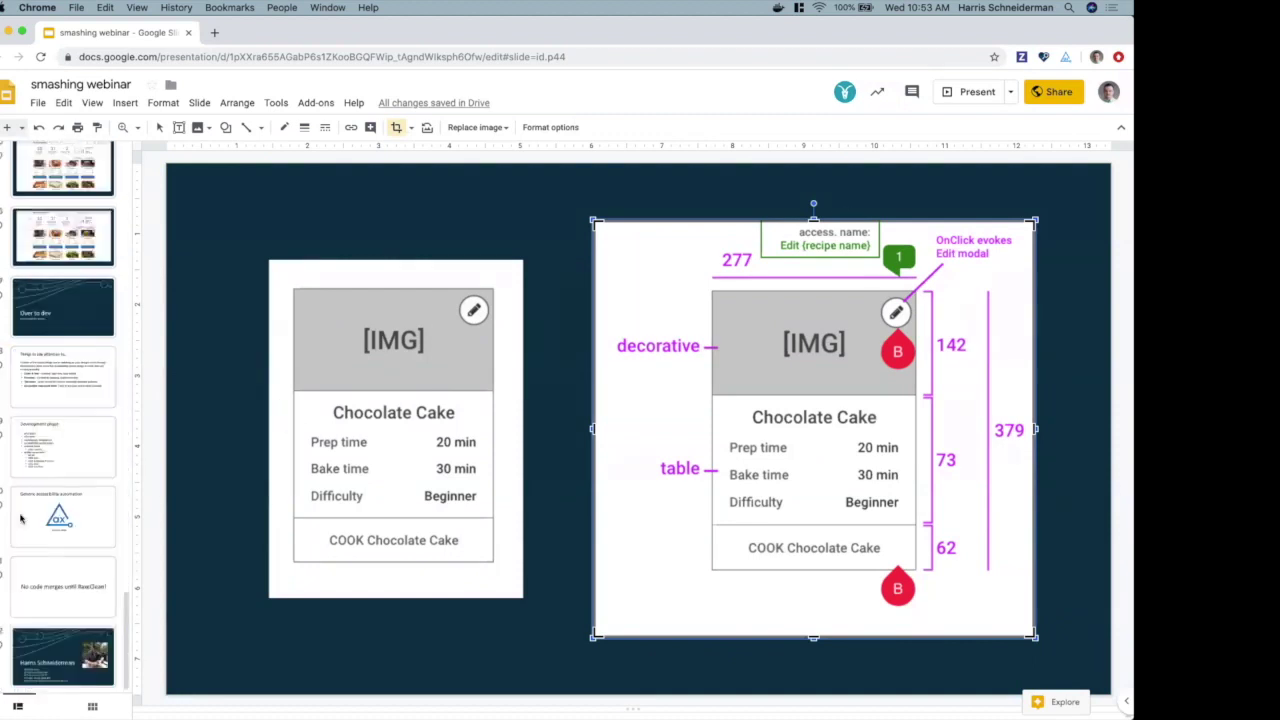
pyautogui.click(44, 664)
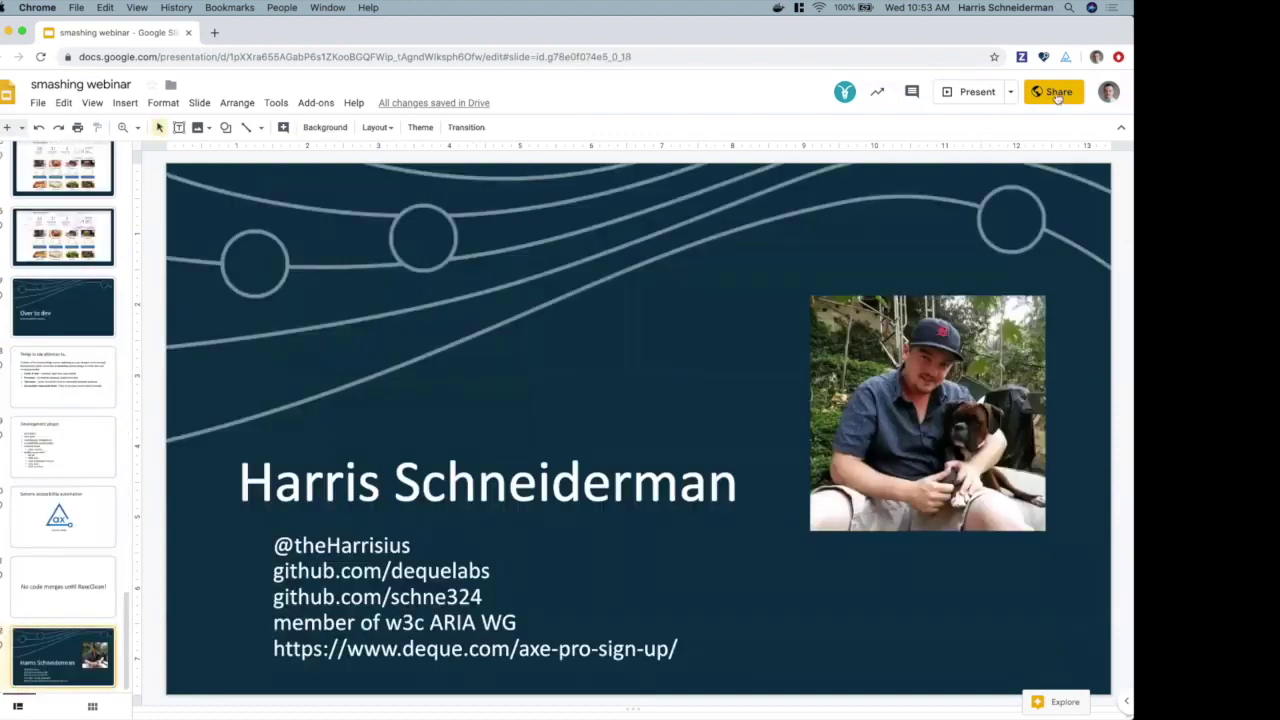
pyautogui.click(967, 92)
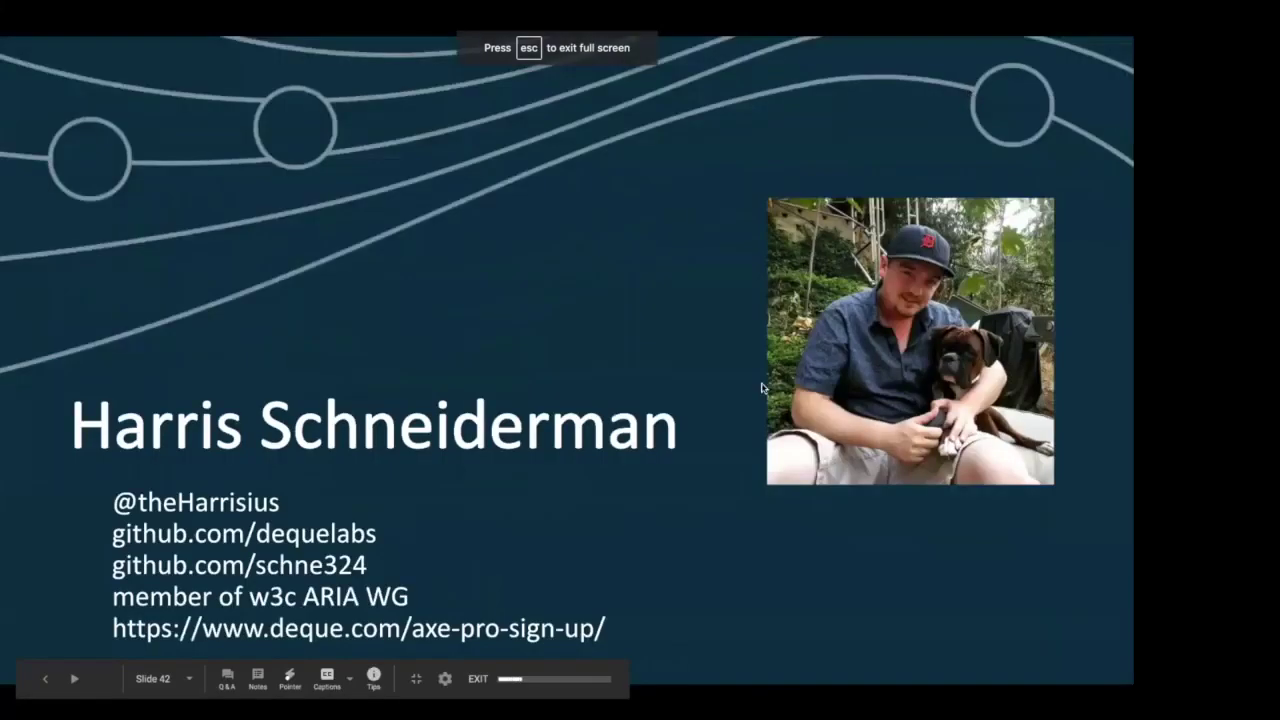